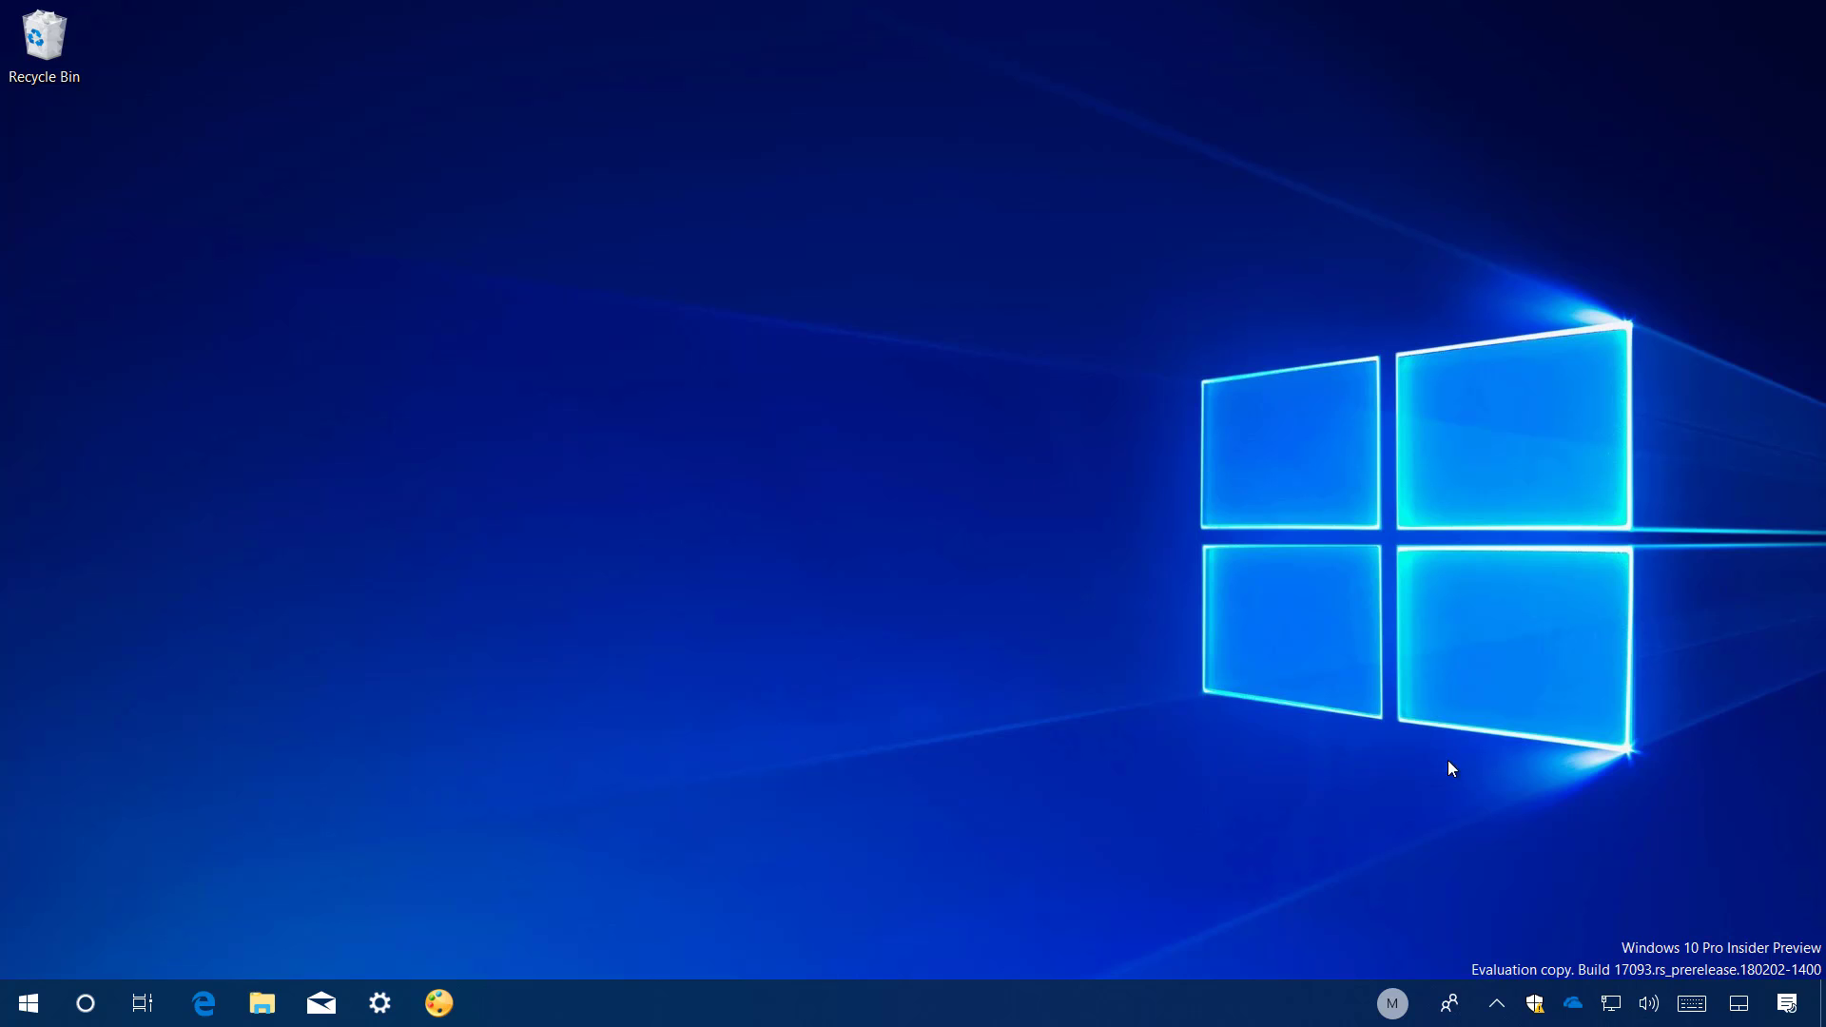
Step: Turn Focus assist off from the notification area's quick options
right_click(1790, 1012)
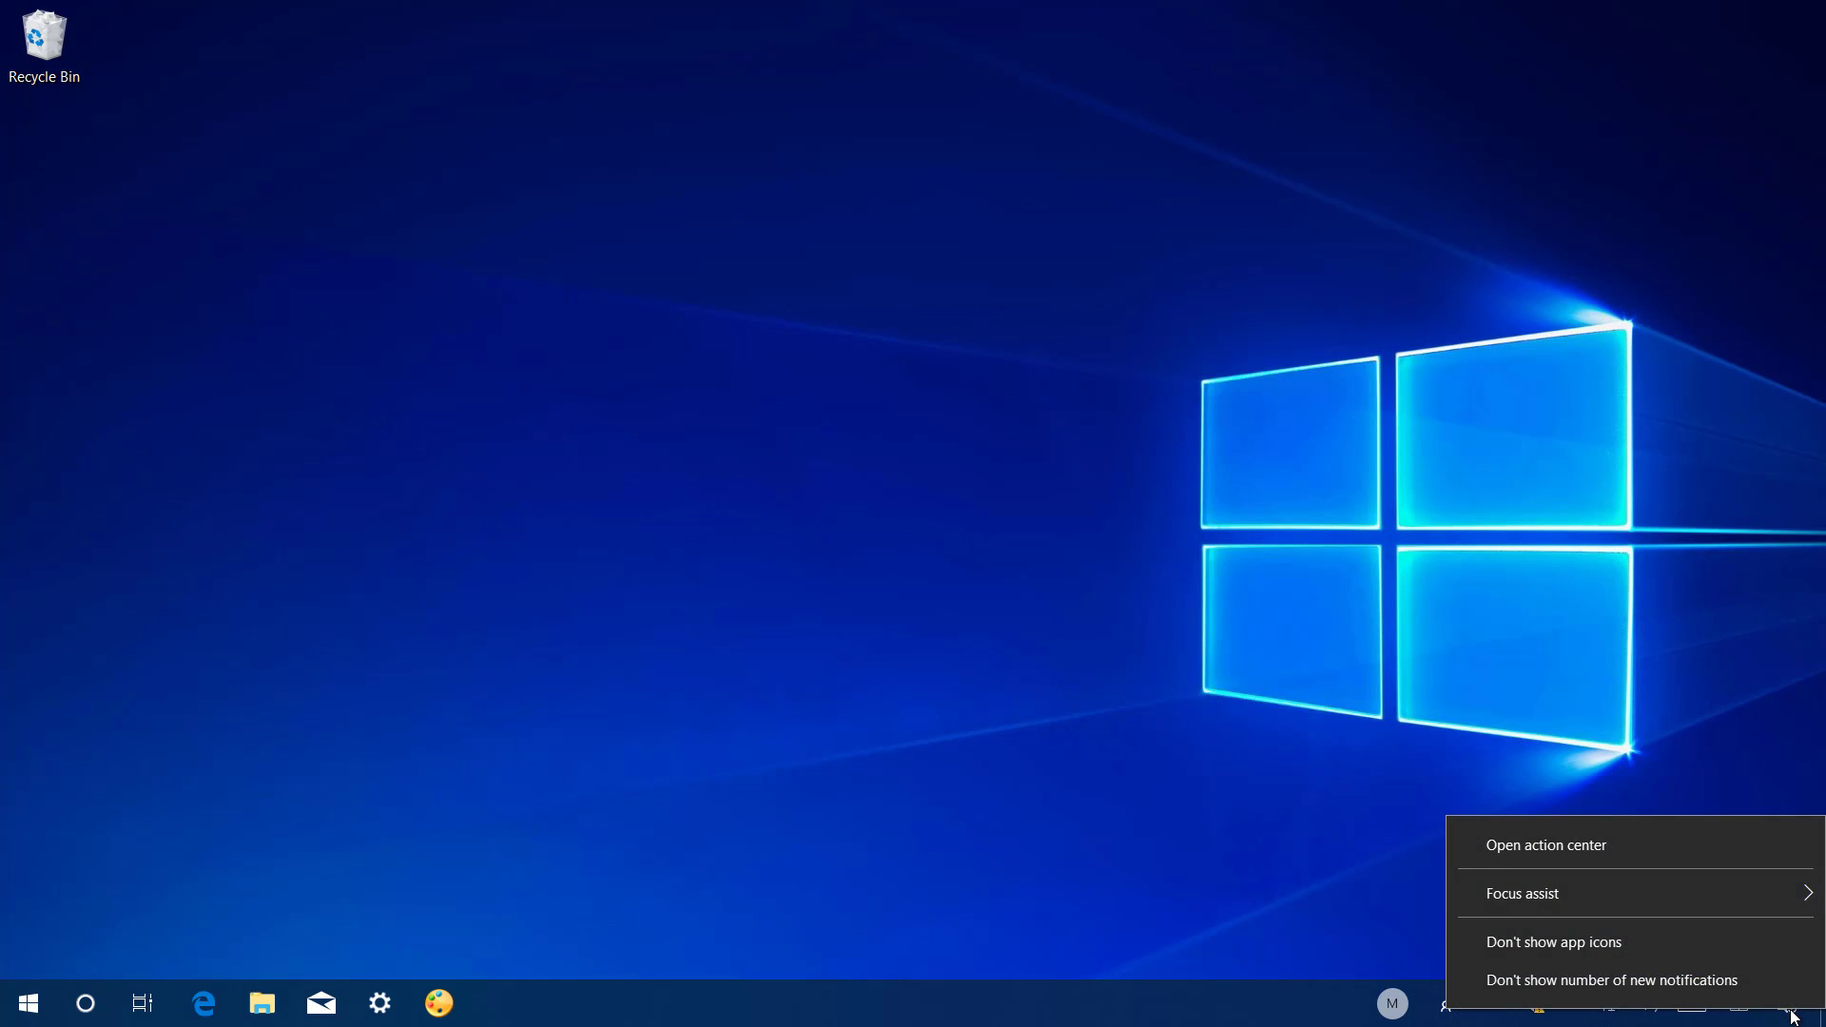
mouse_move(1749, 909)
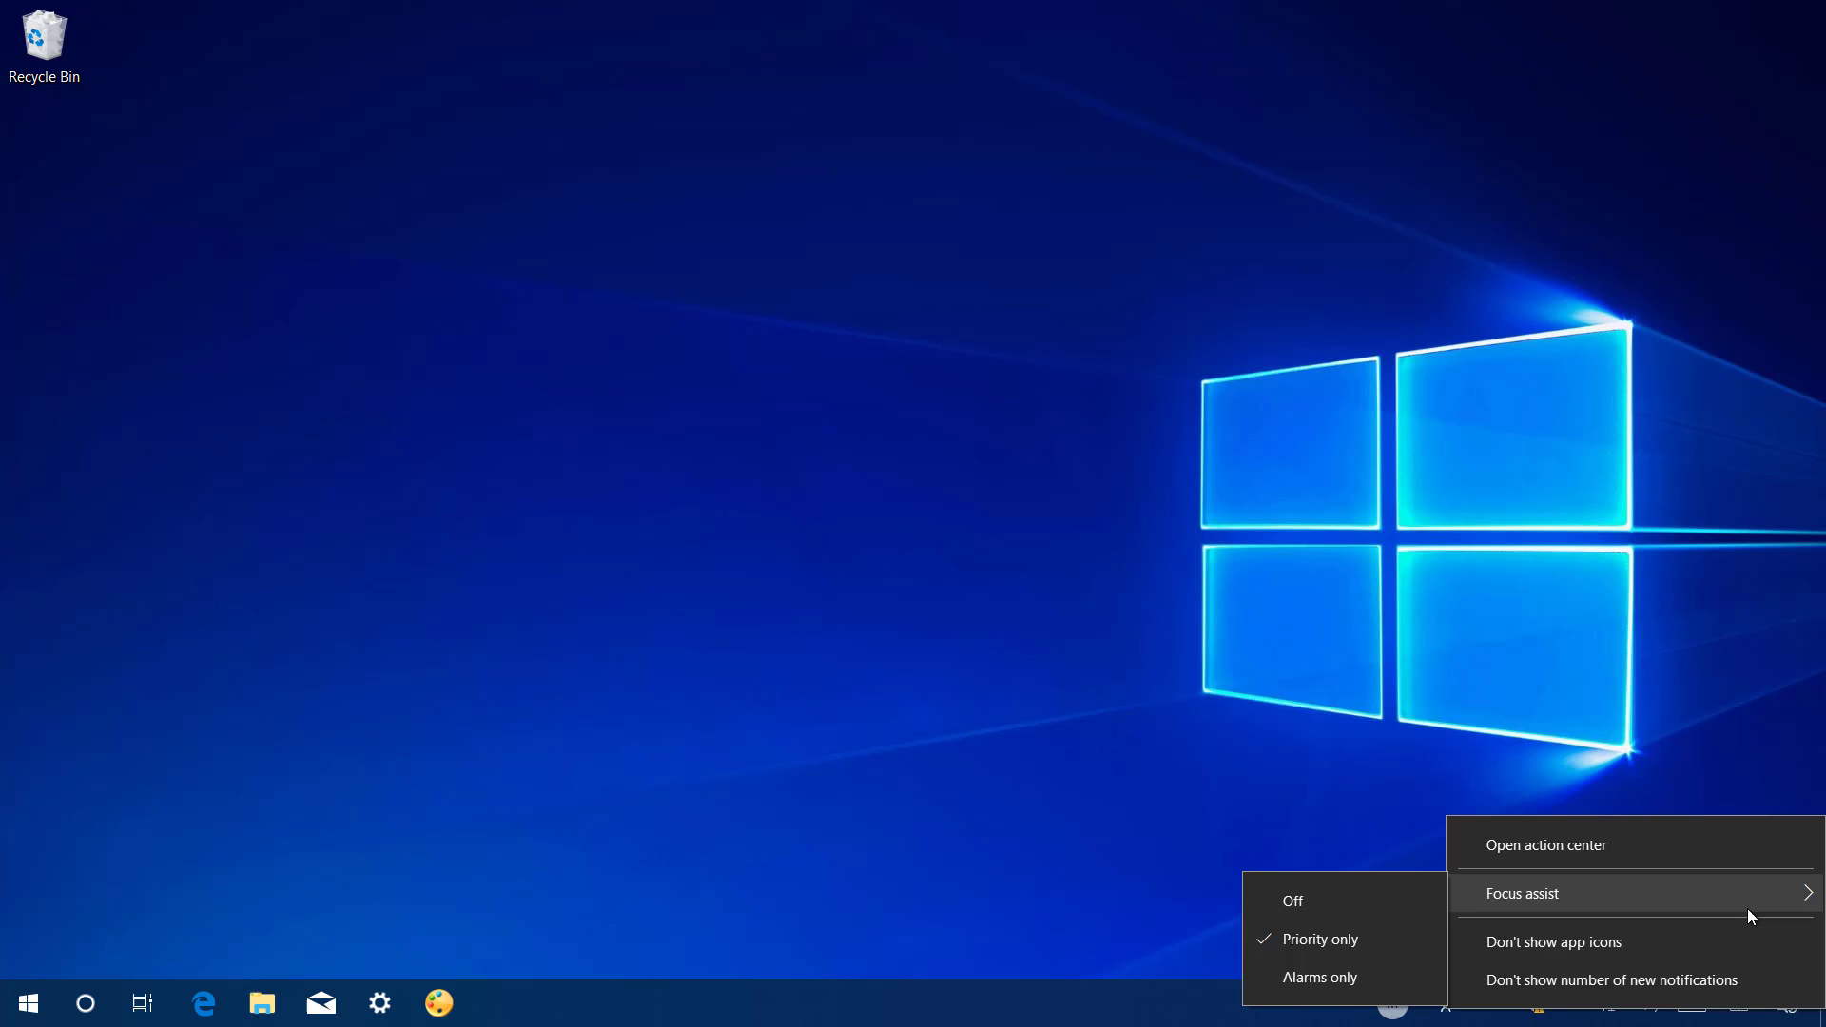
click(1394, 899)
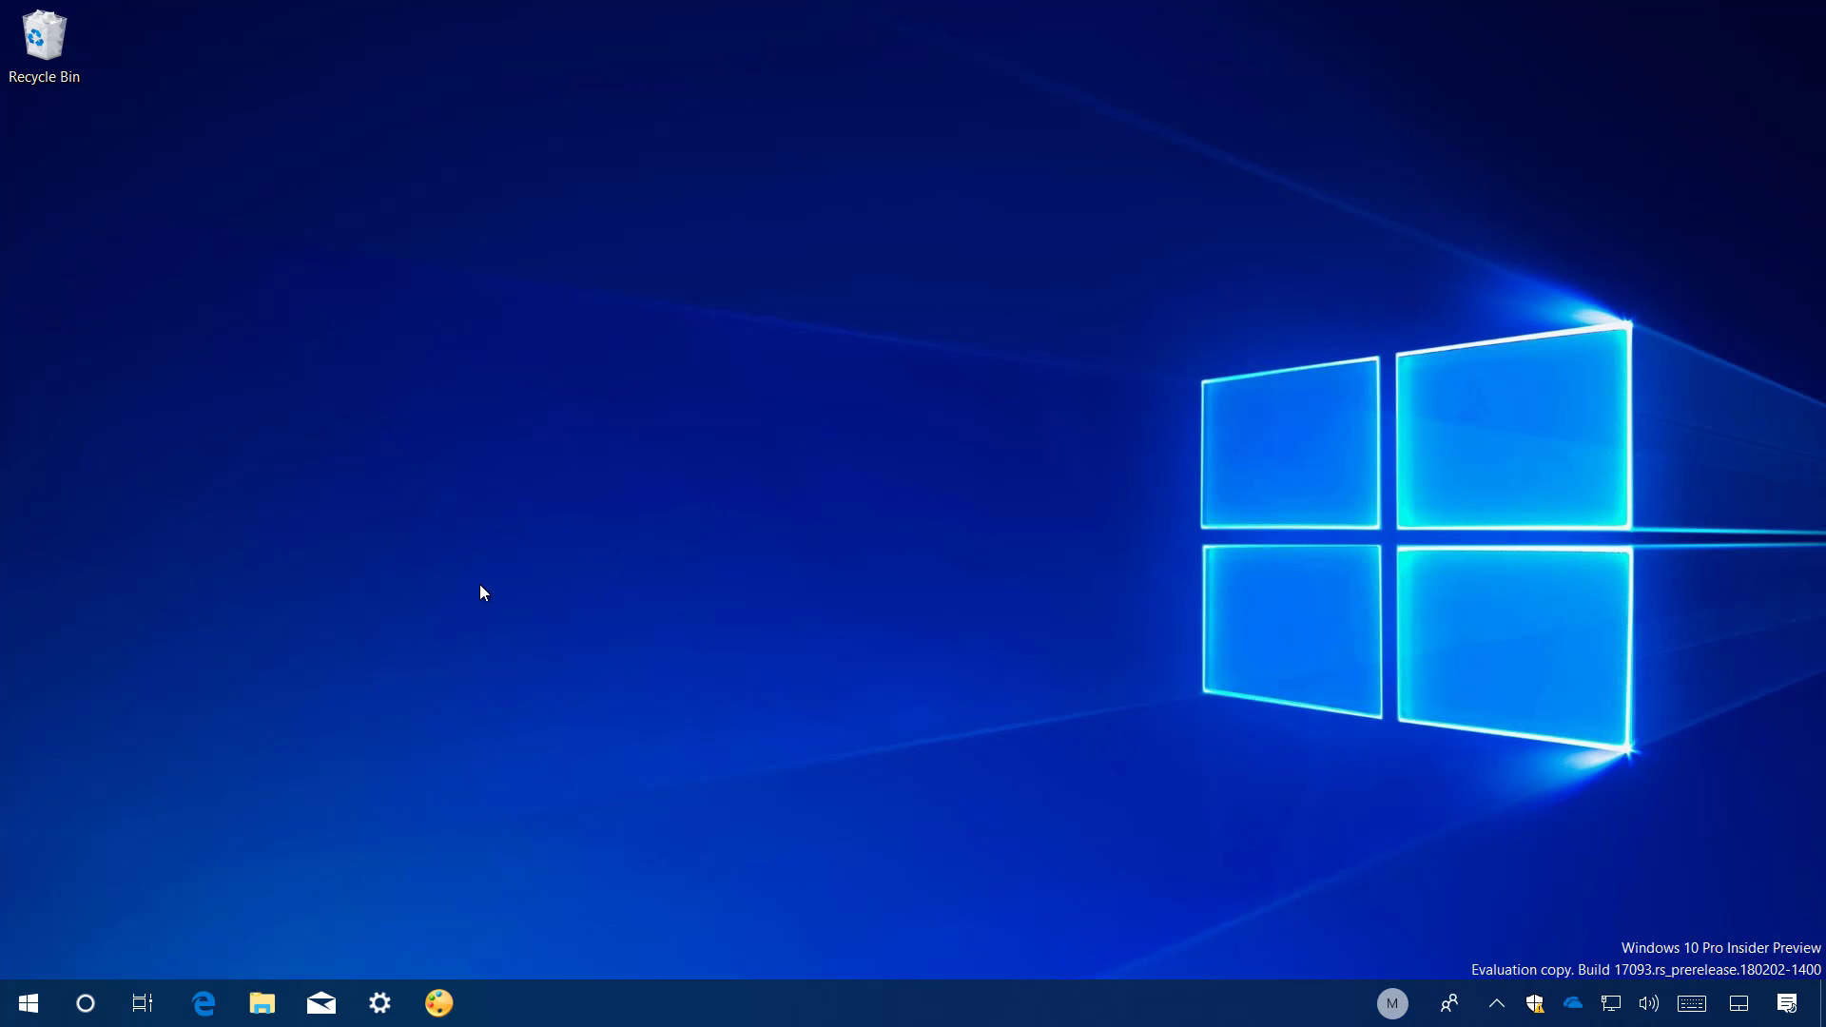
Step: Open File Explorer to Quick access, maximize it, then hide it to show the desktop
click(262, 1002)
key(super+Up)
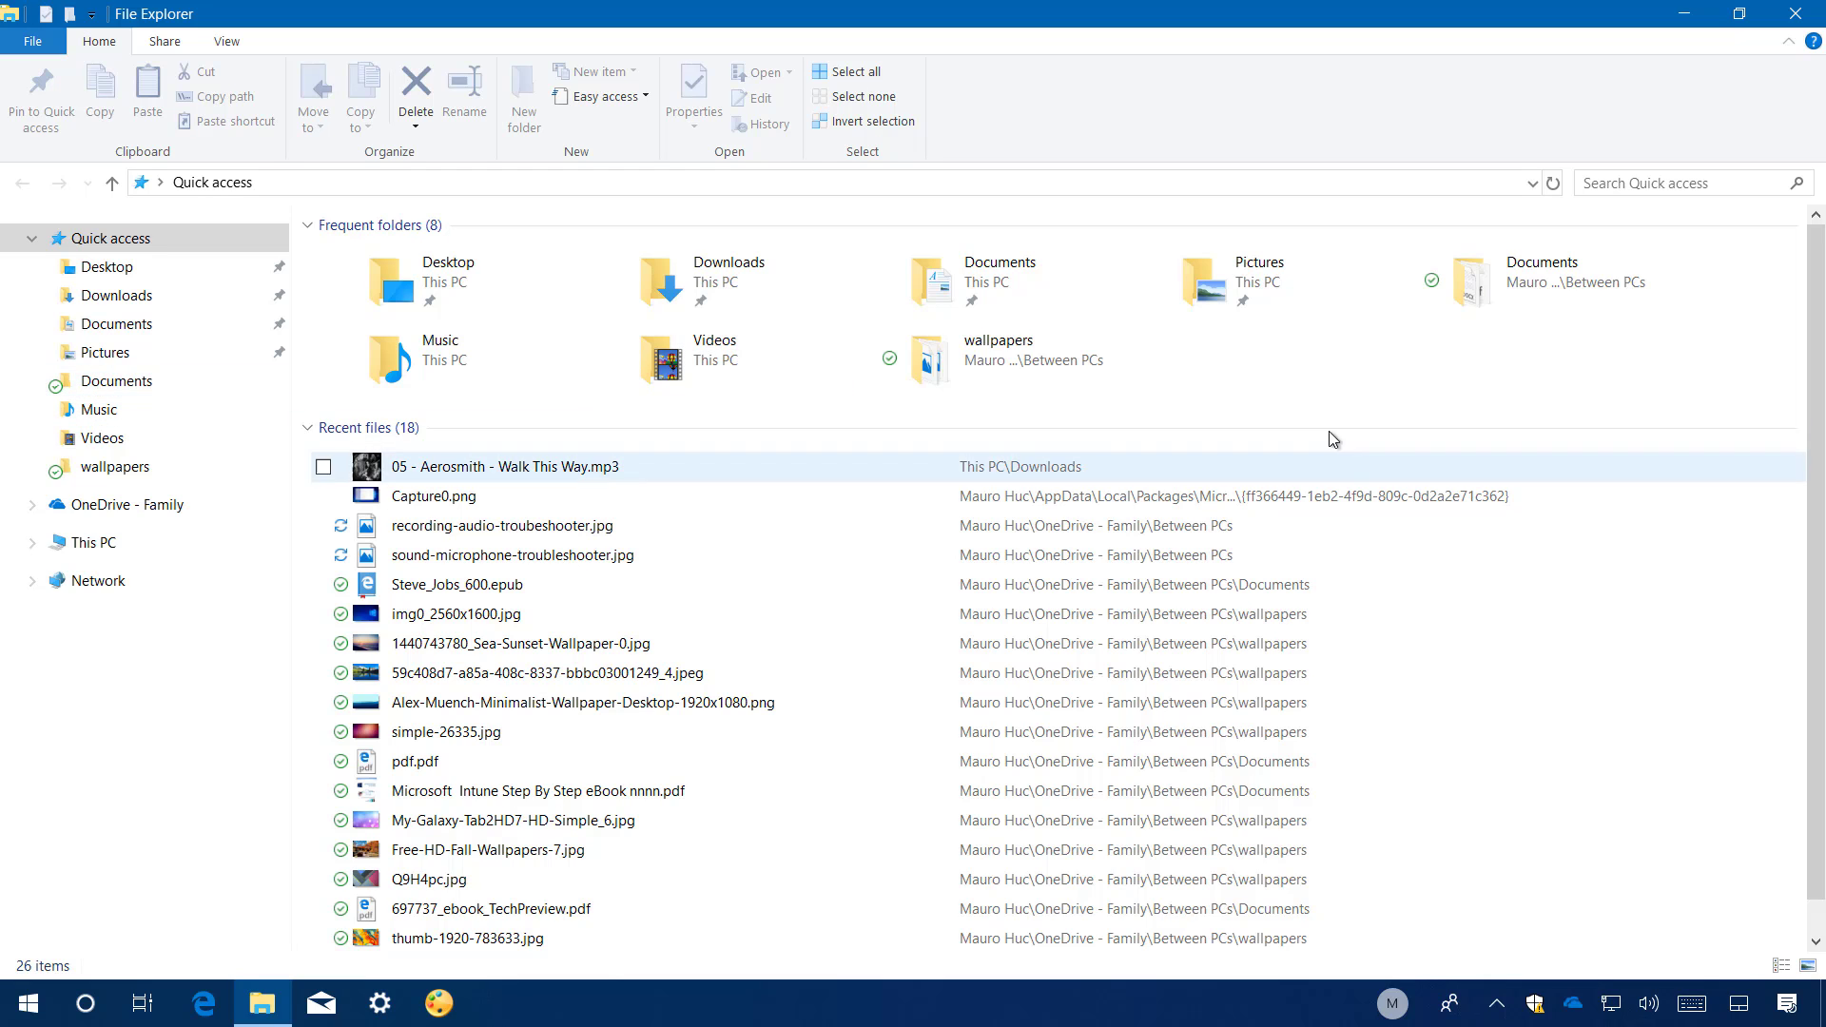
key(super+d)
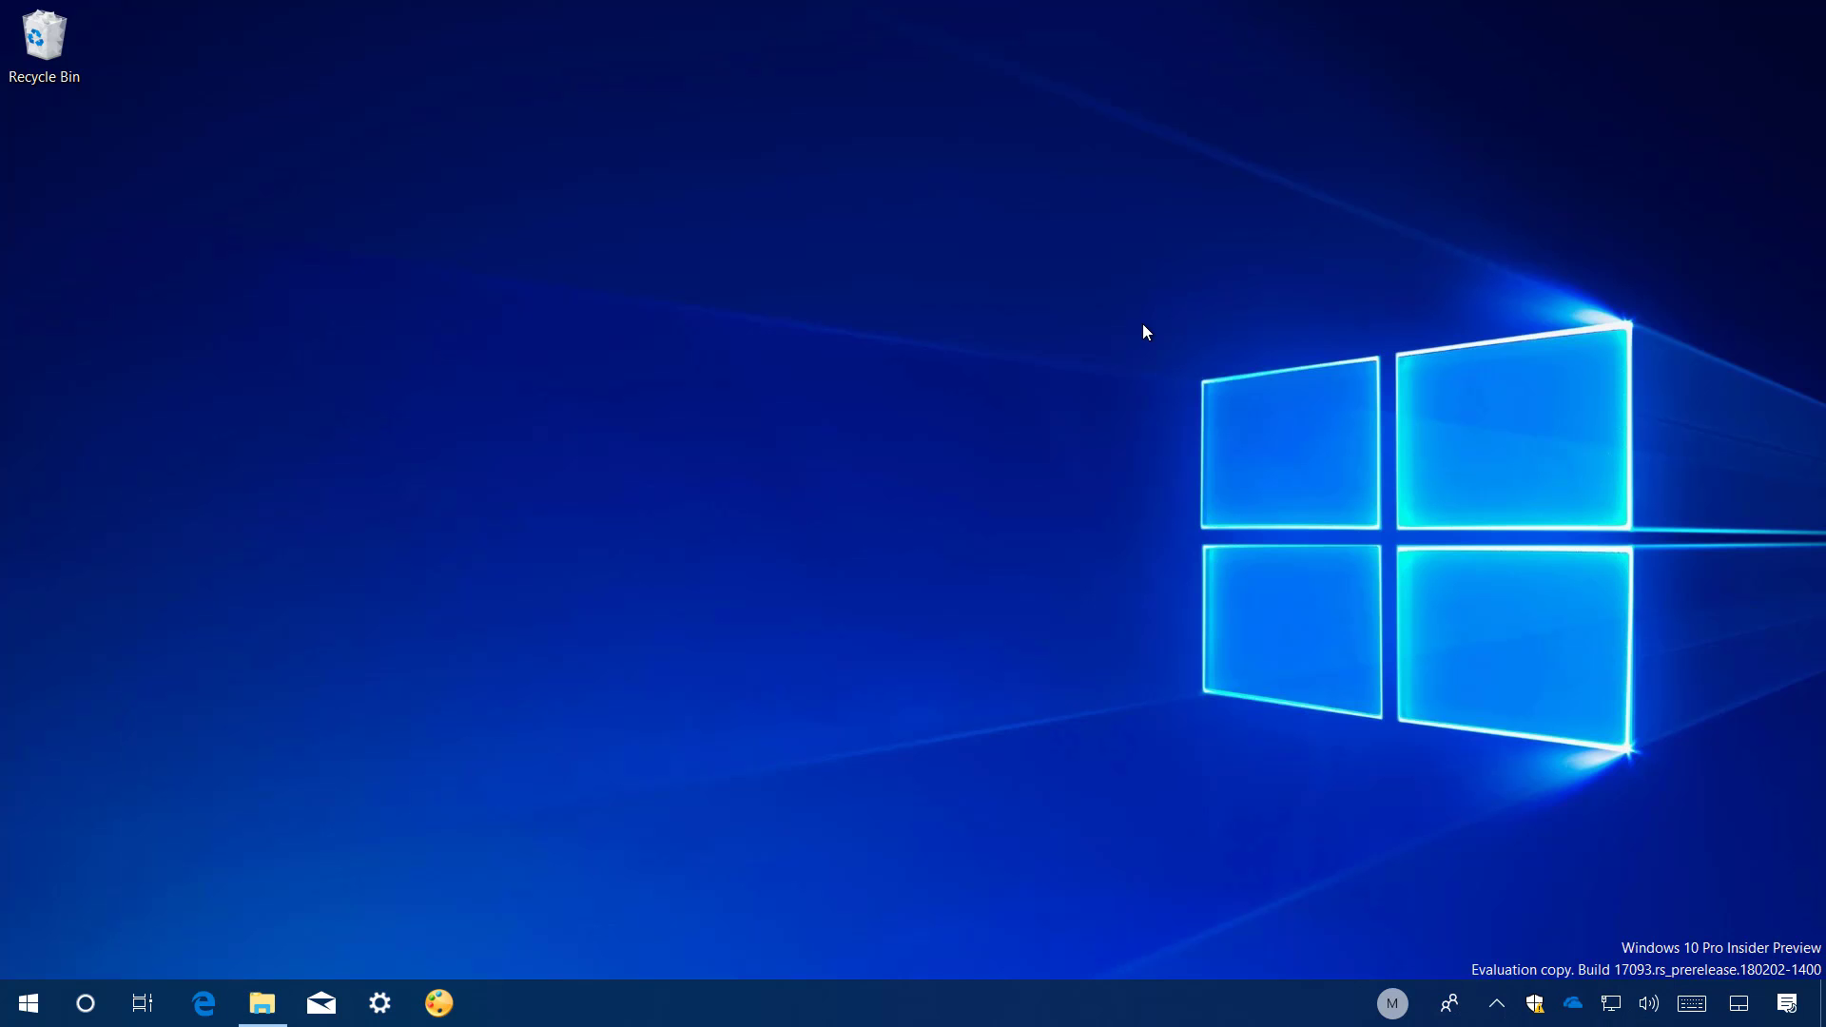
Step: Show the My People panel listing People, Skype and Mail apps, then close it
key(super+shift+p)
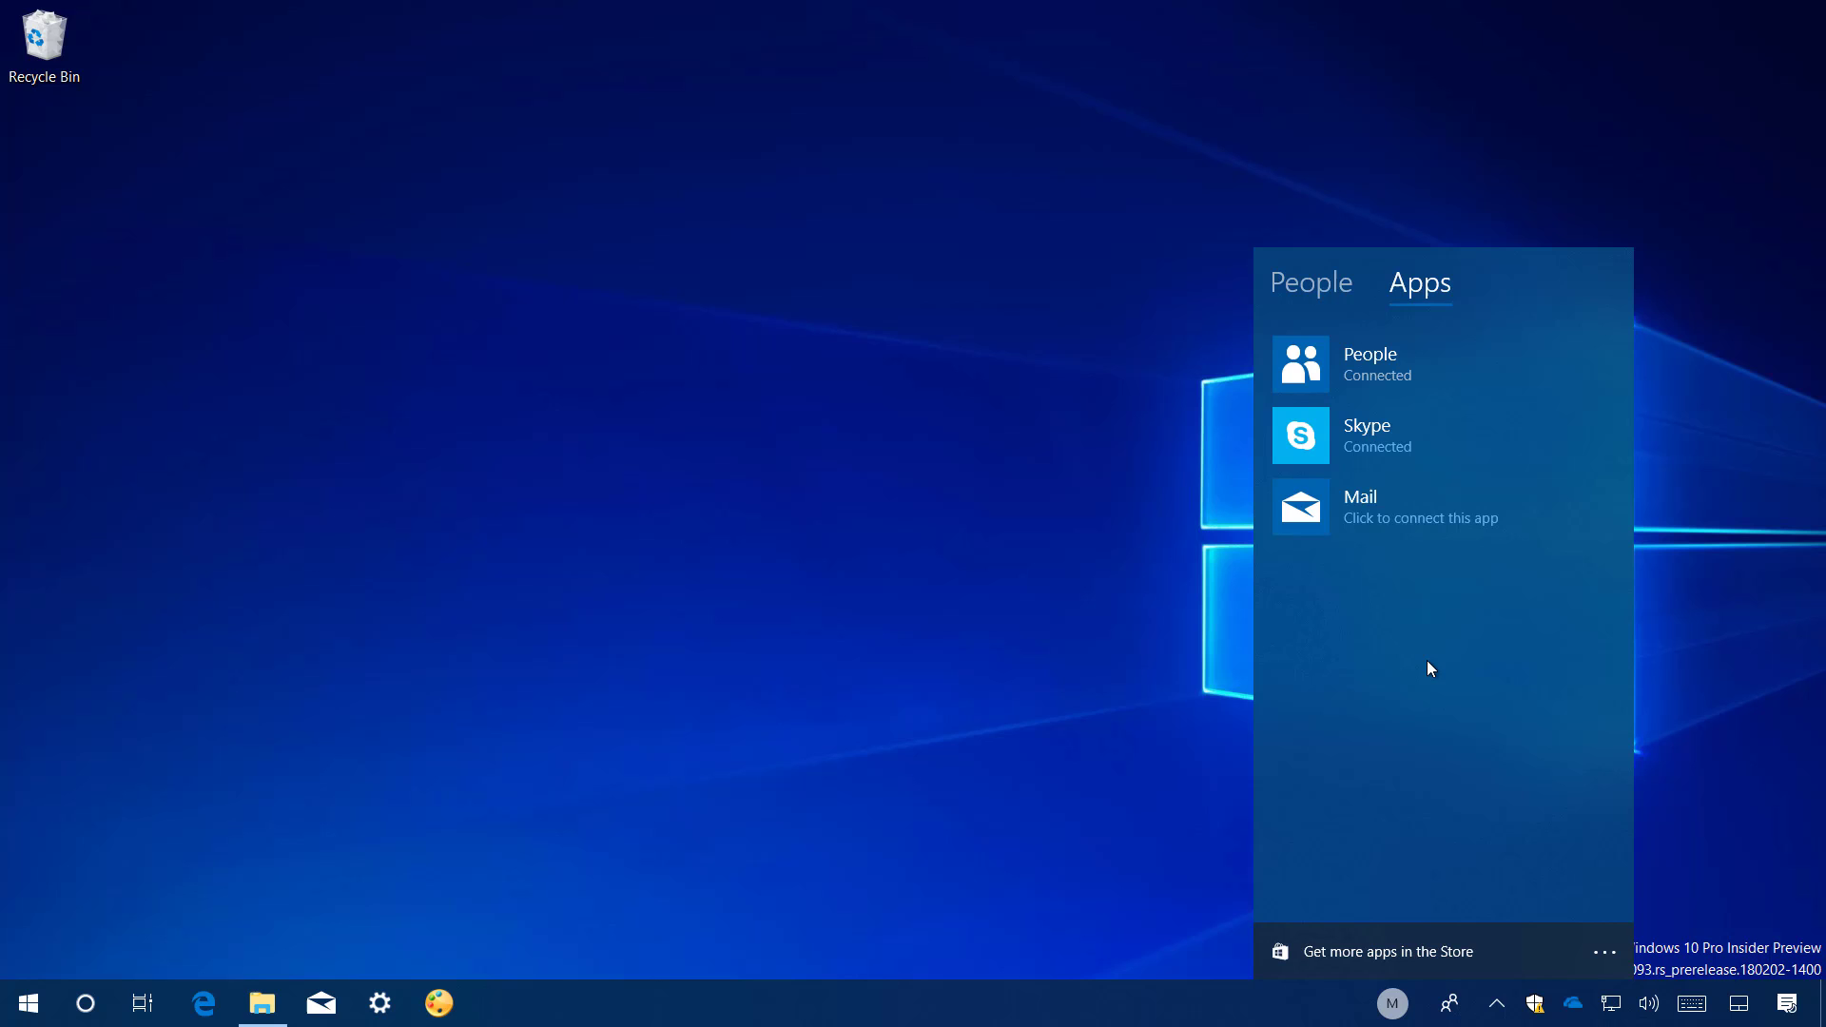
click(483, 671)
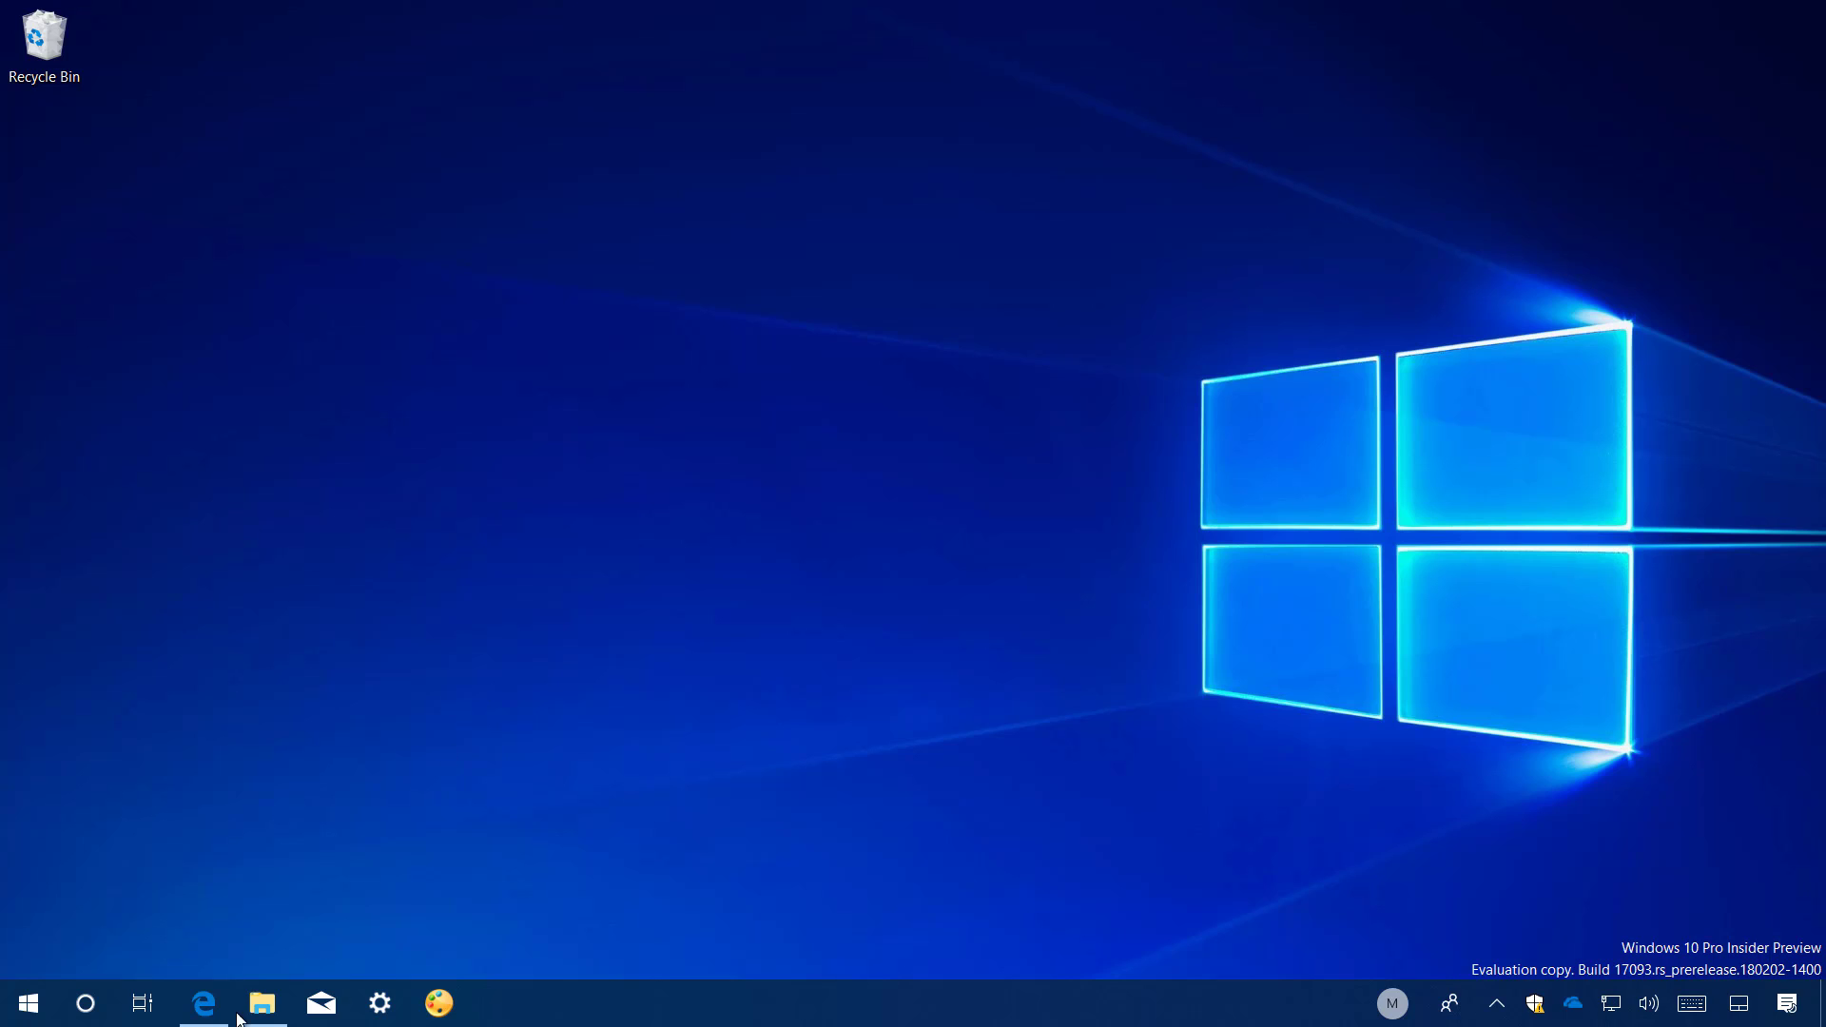
Step: Restore Edge to watch the GIF of the 'New Bluetooth mouse found' notification
click(208, 1006)
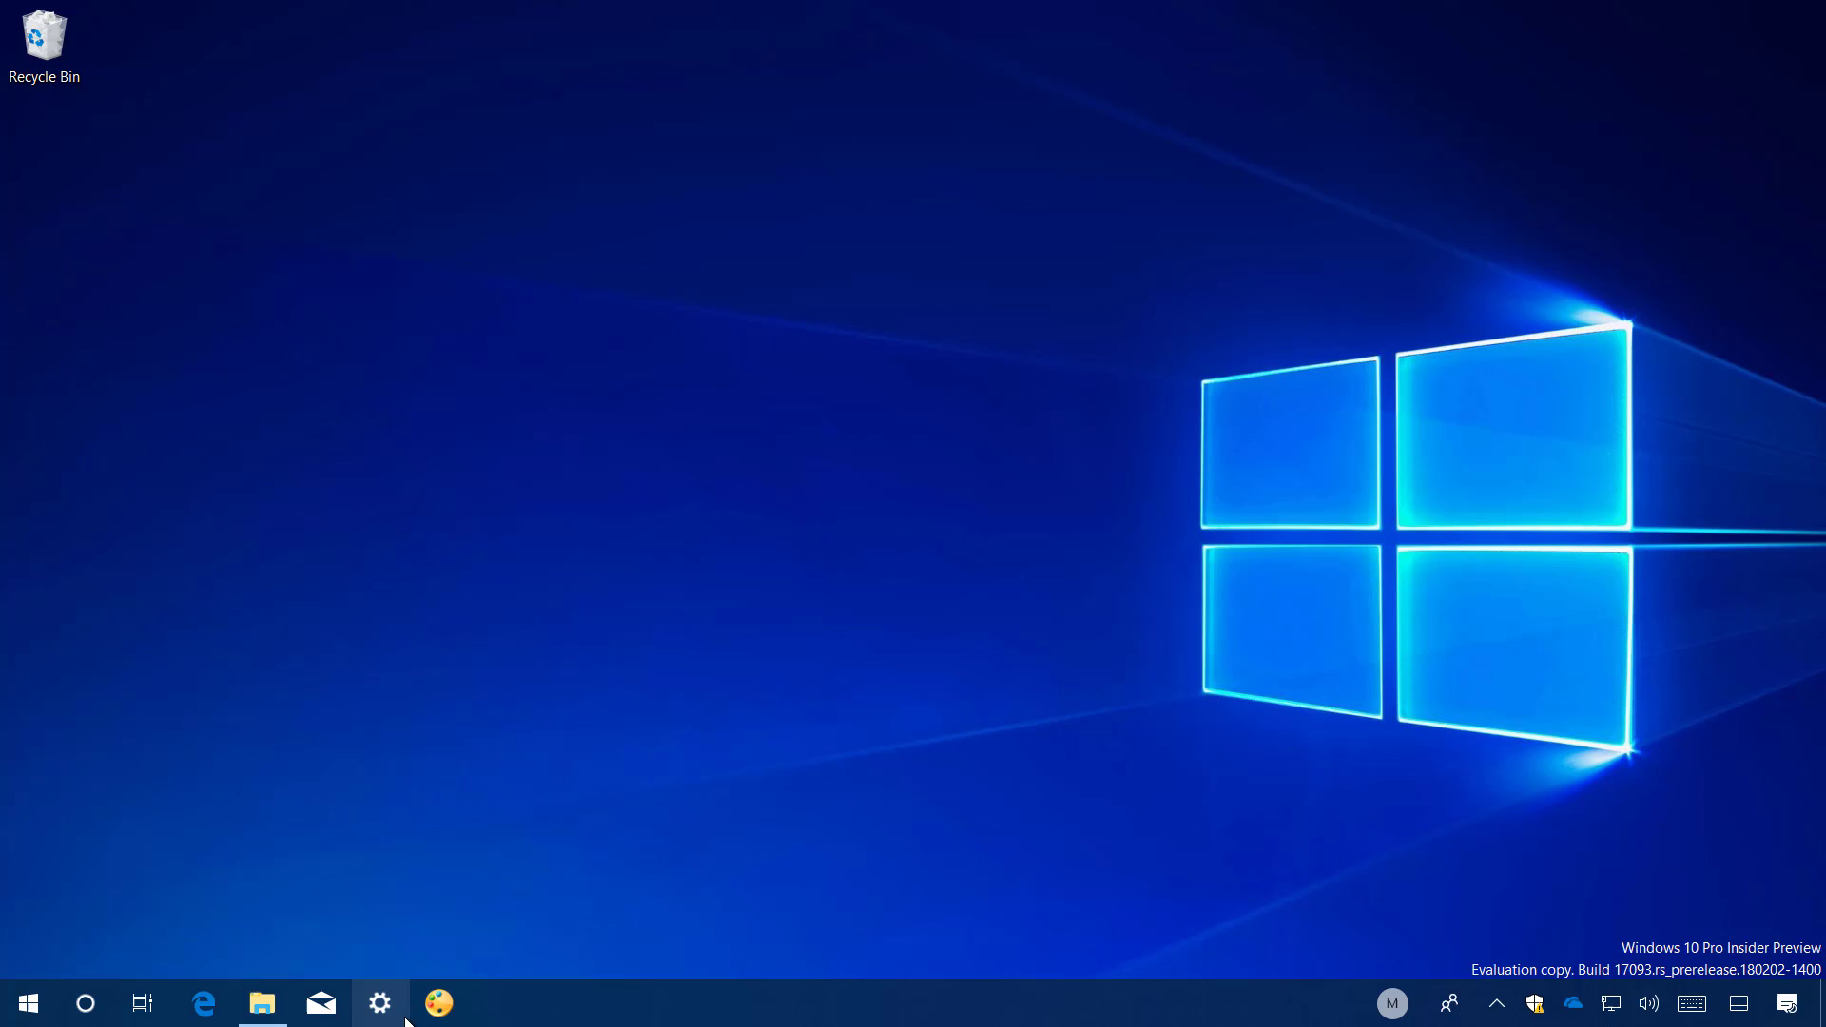
Step: Go to System > Display in Settings and open Advanced graphics settings
click(404, 1016)
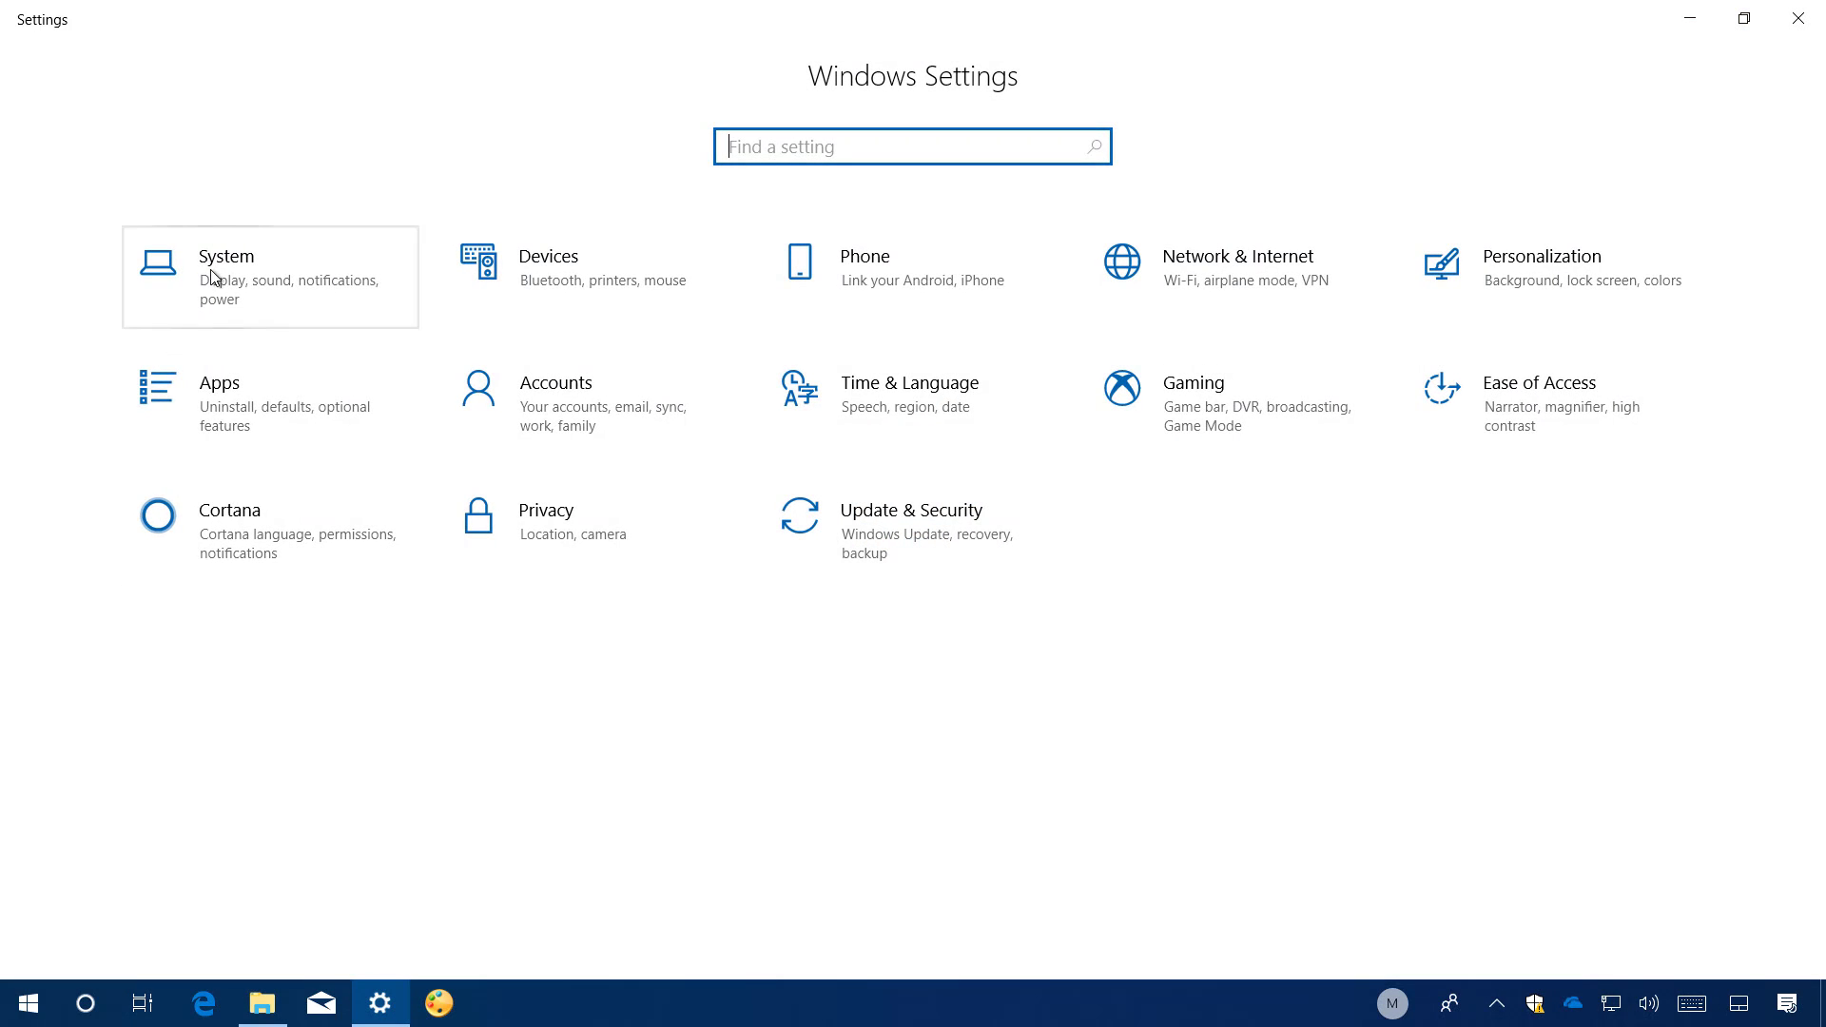
click(212, 280)
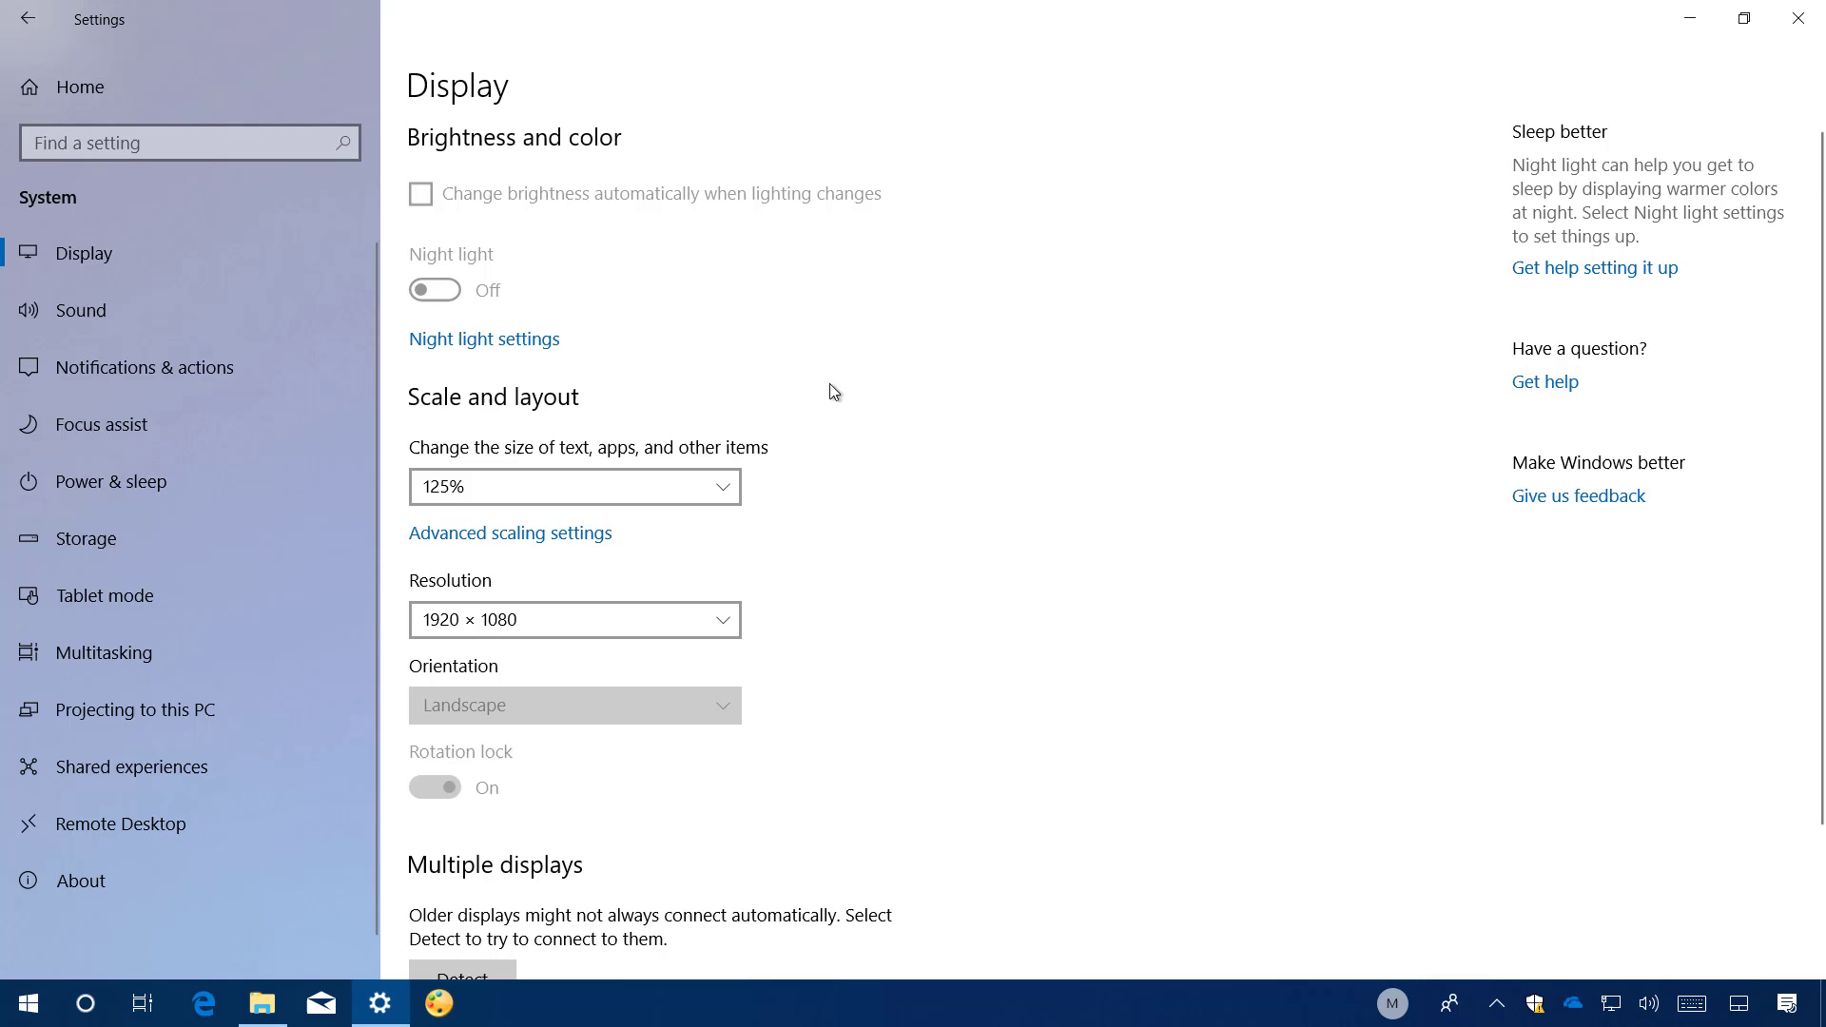
scroll(832, 393, down, 2)
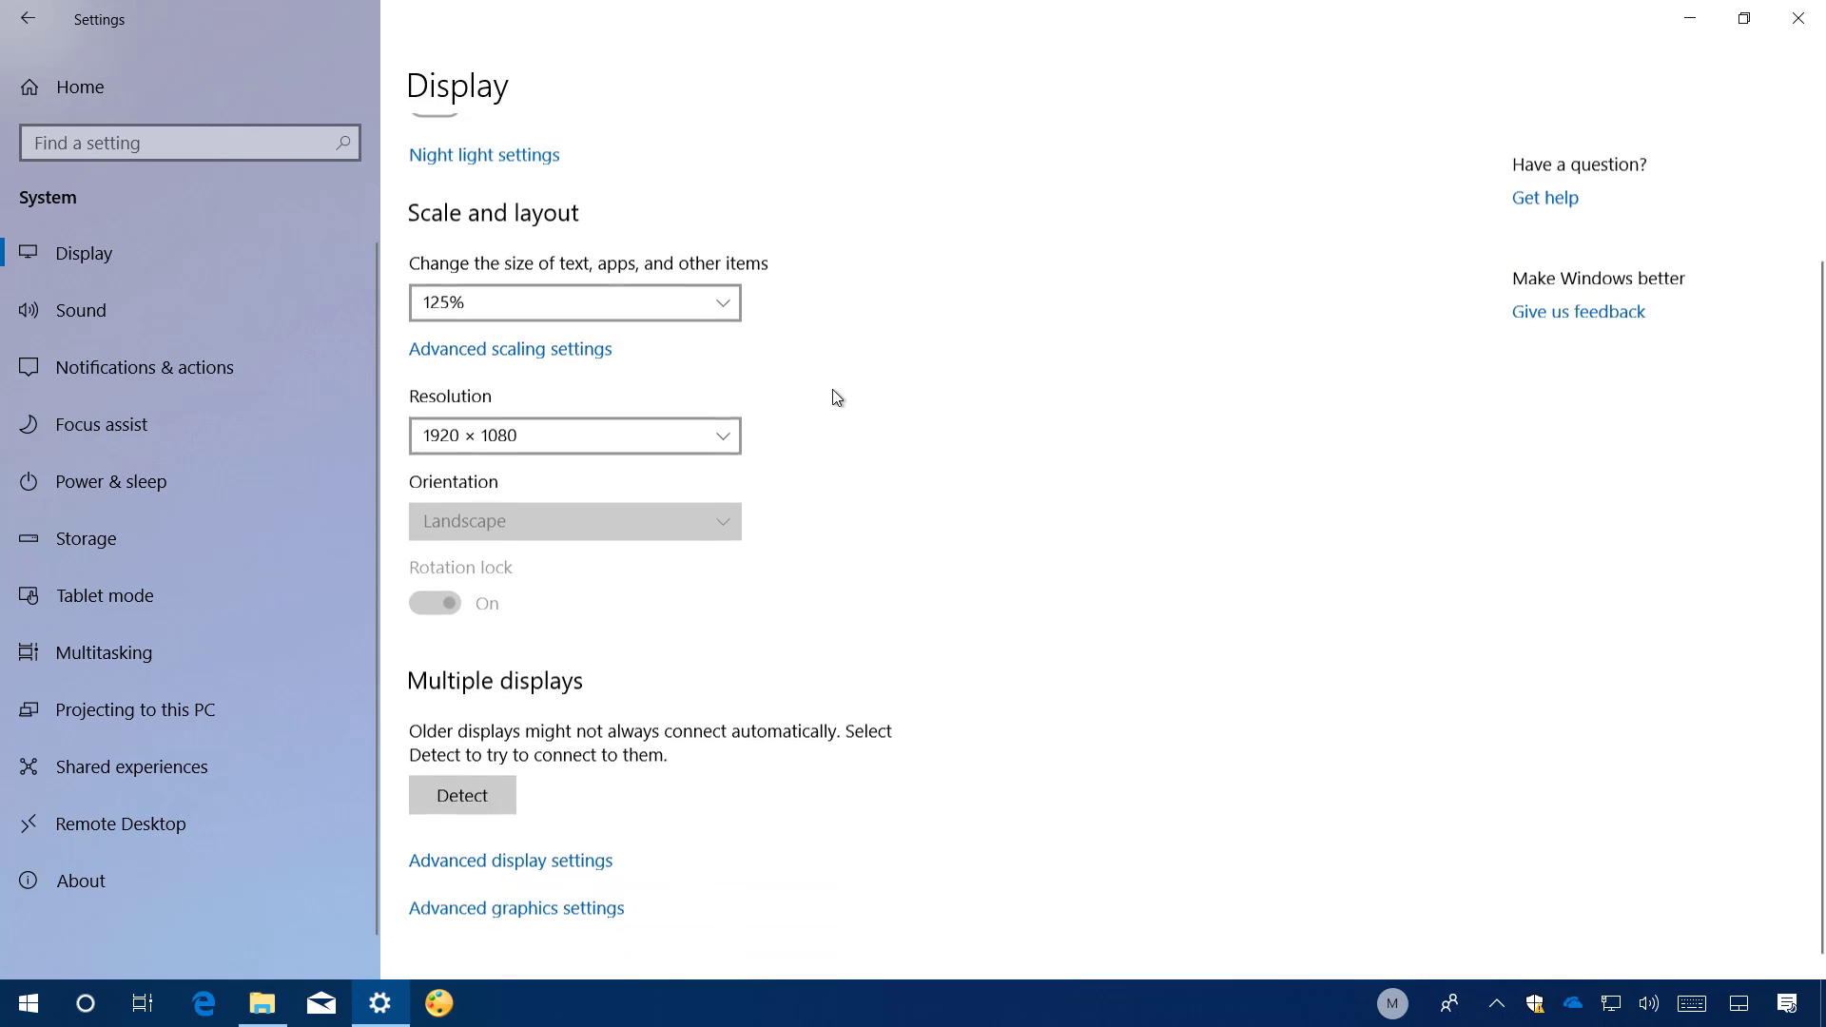
click(538, 915)
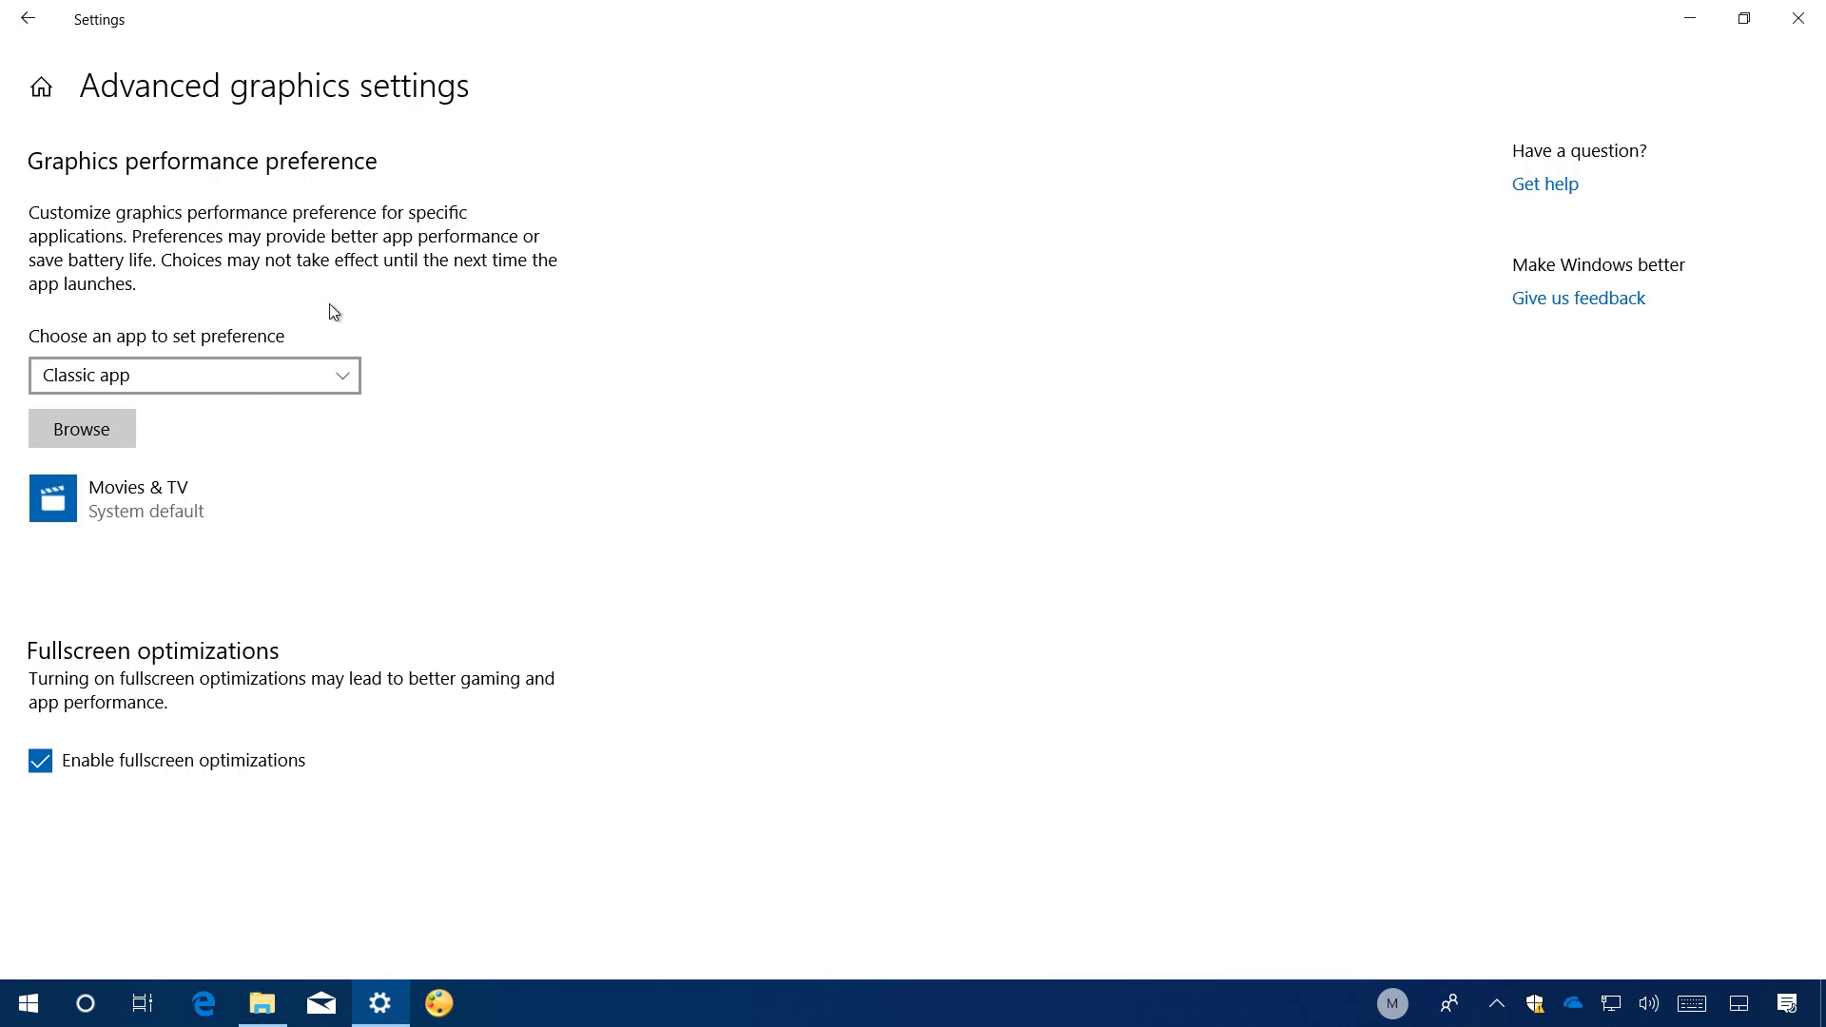
Step: Add Movies & TV as a Universal app and open its Graphics specifications options
click(255, 380)
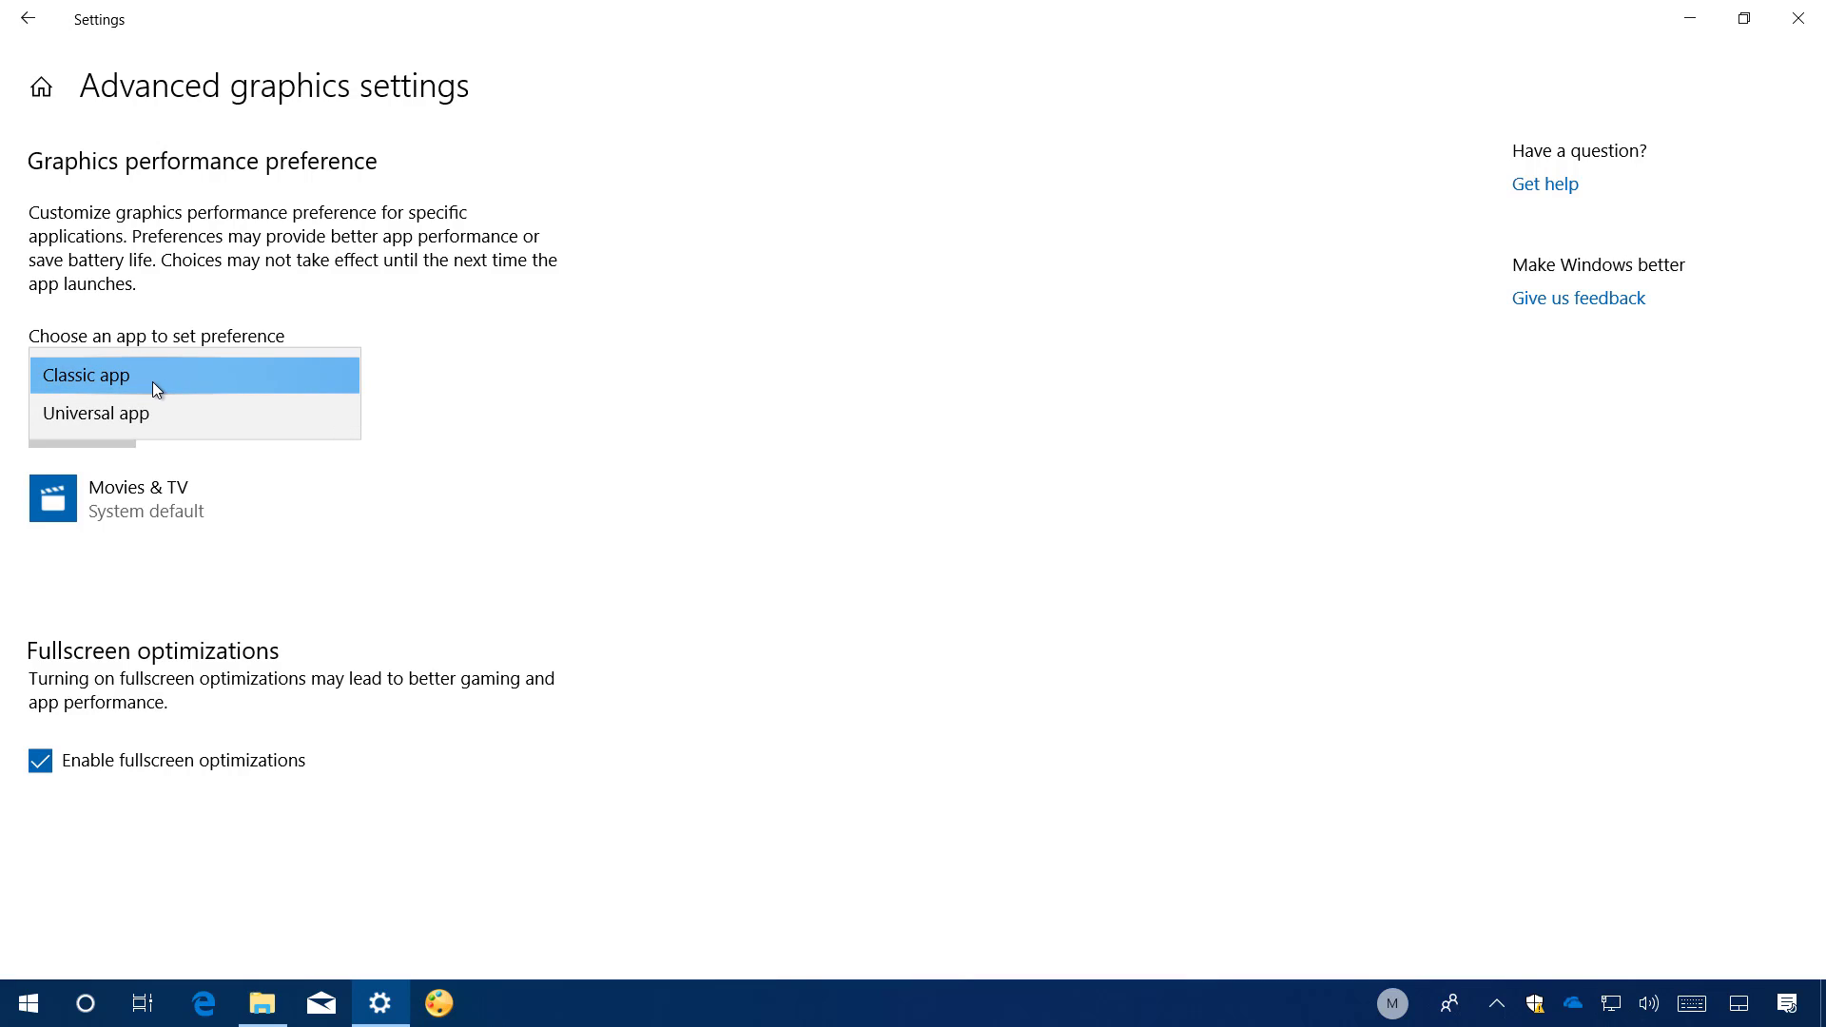
click(122, 425)
click(307, 436)
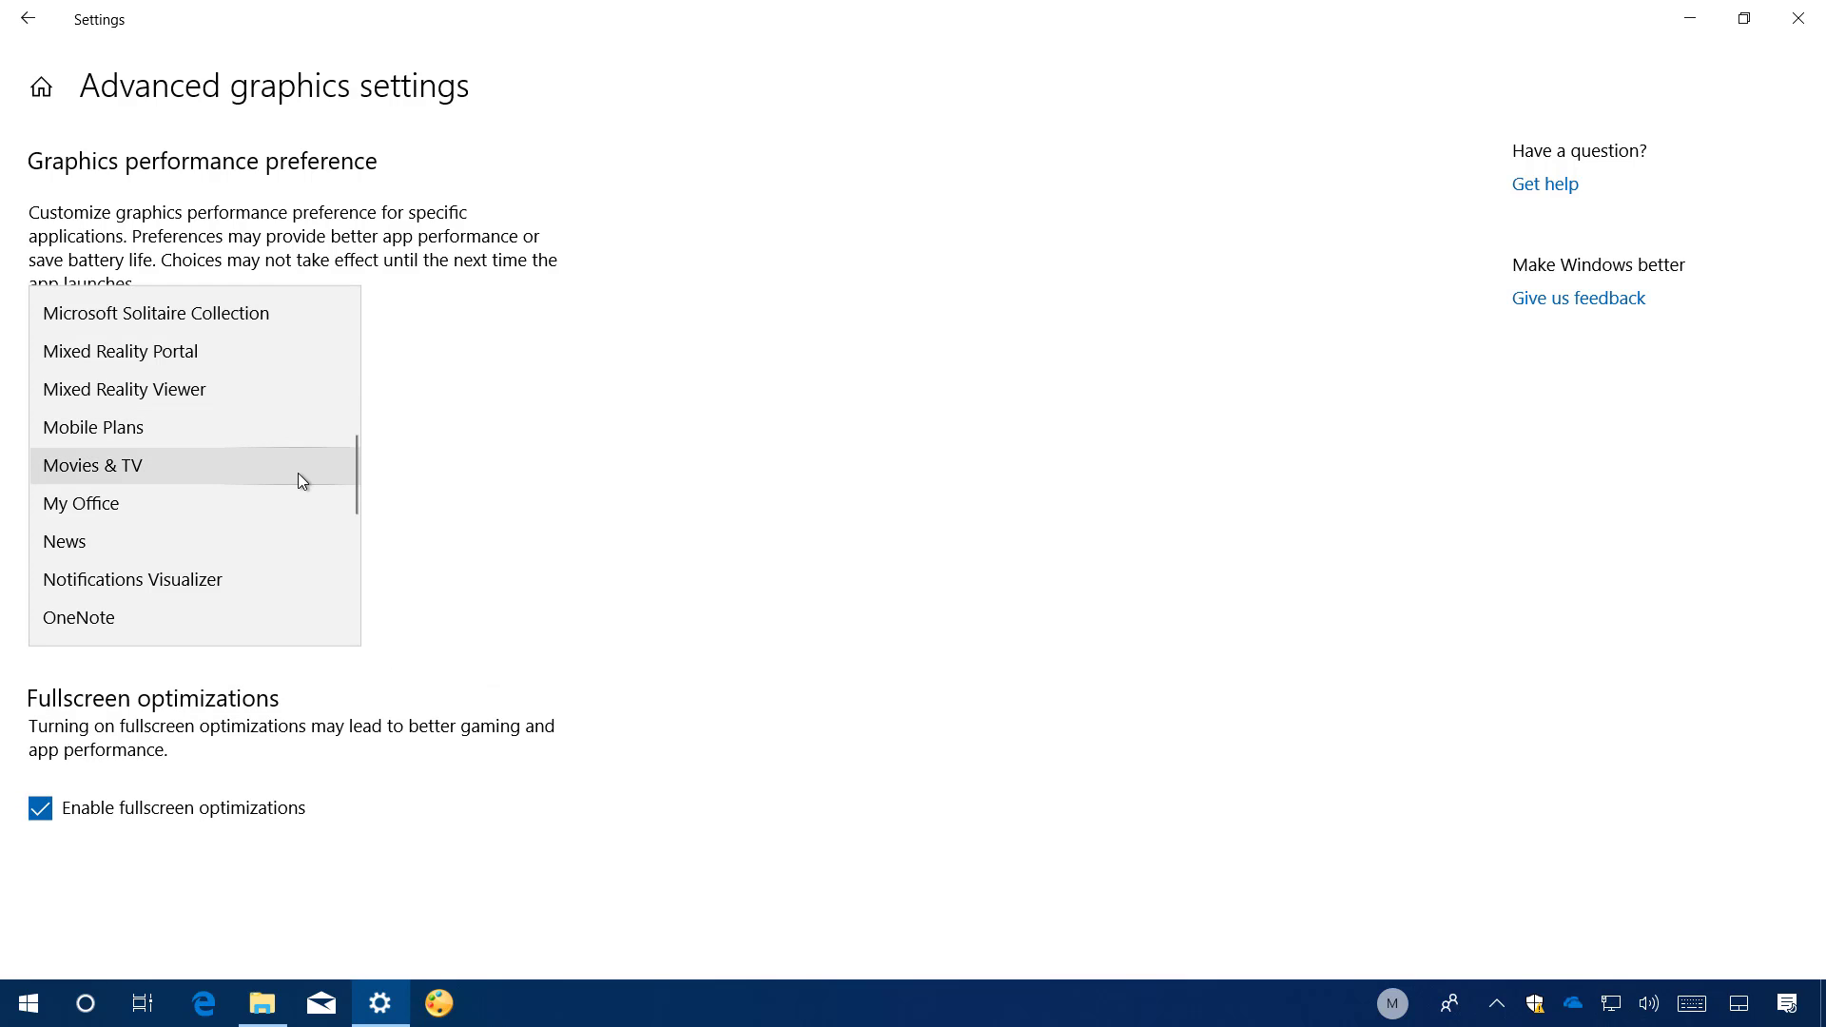
click(299, 472)
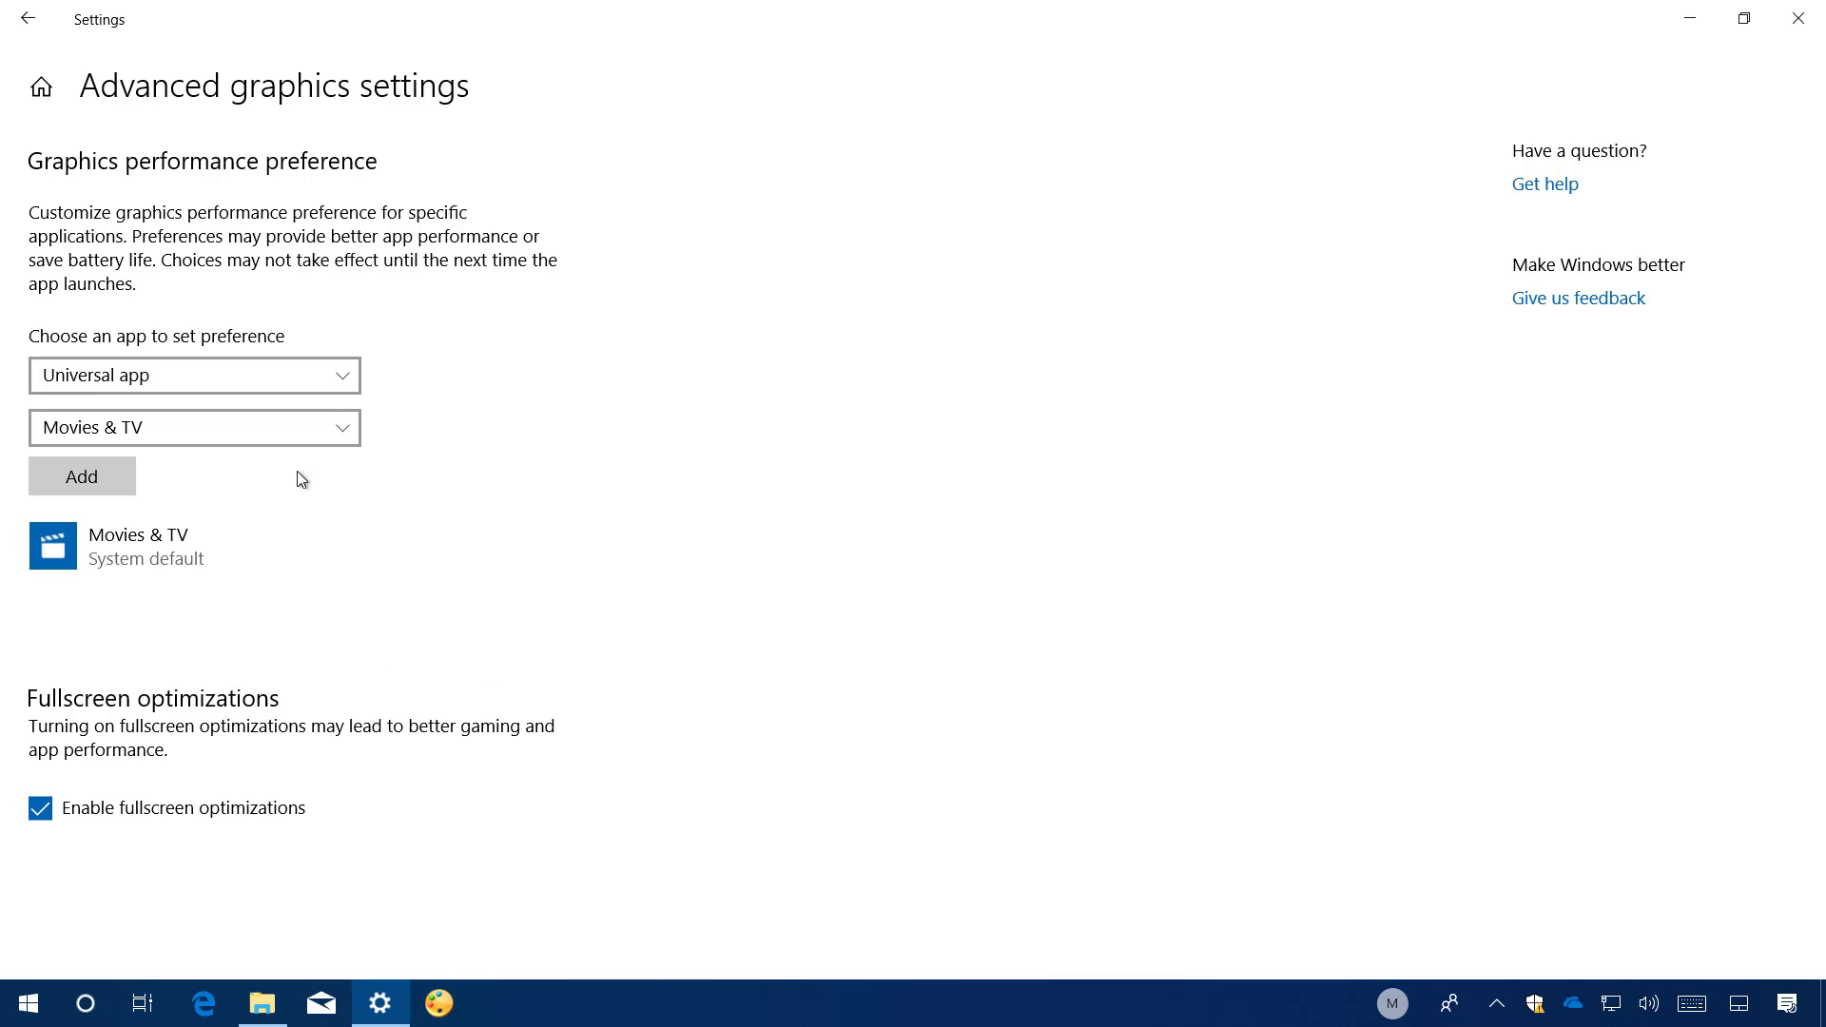
click(98, 480)
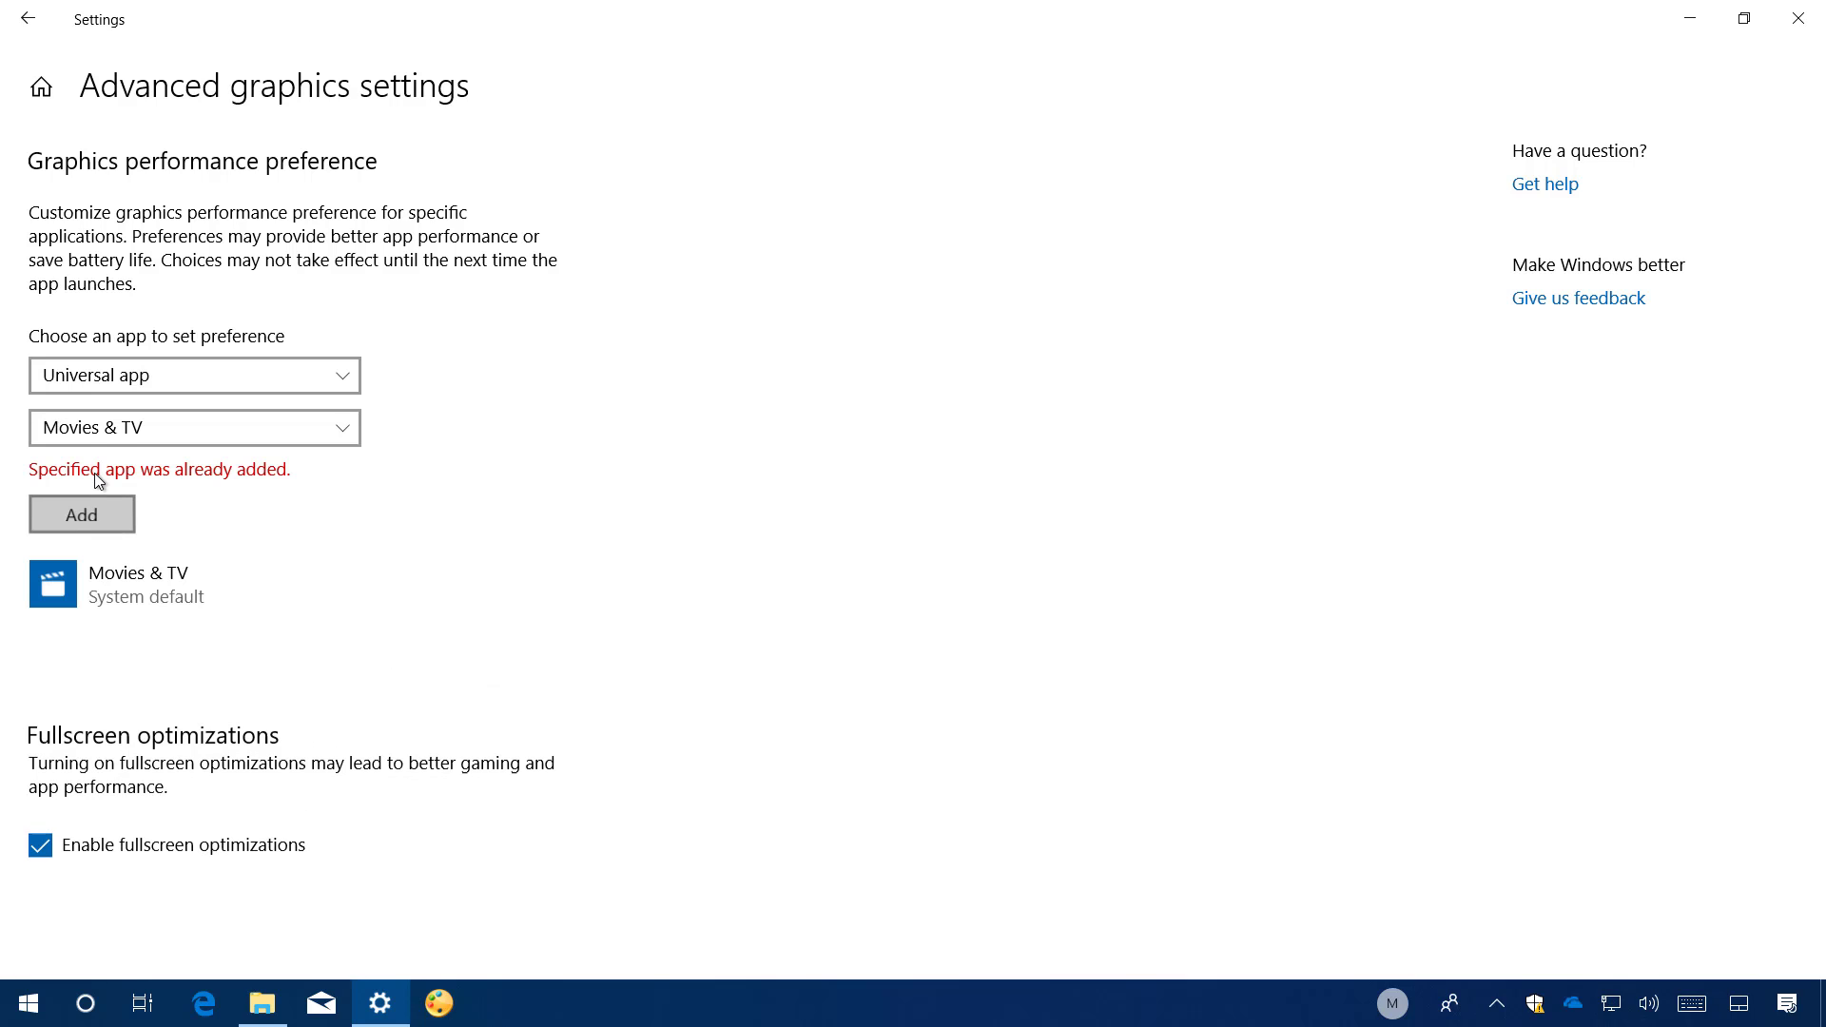
click(143, 595)
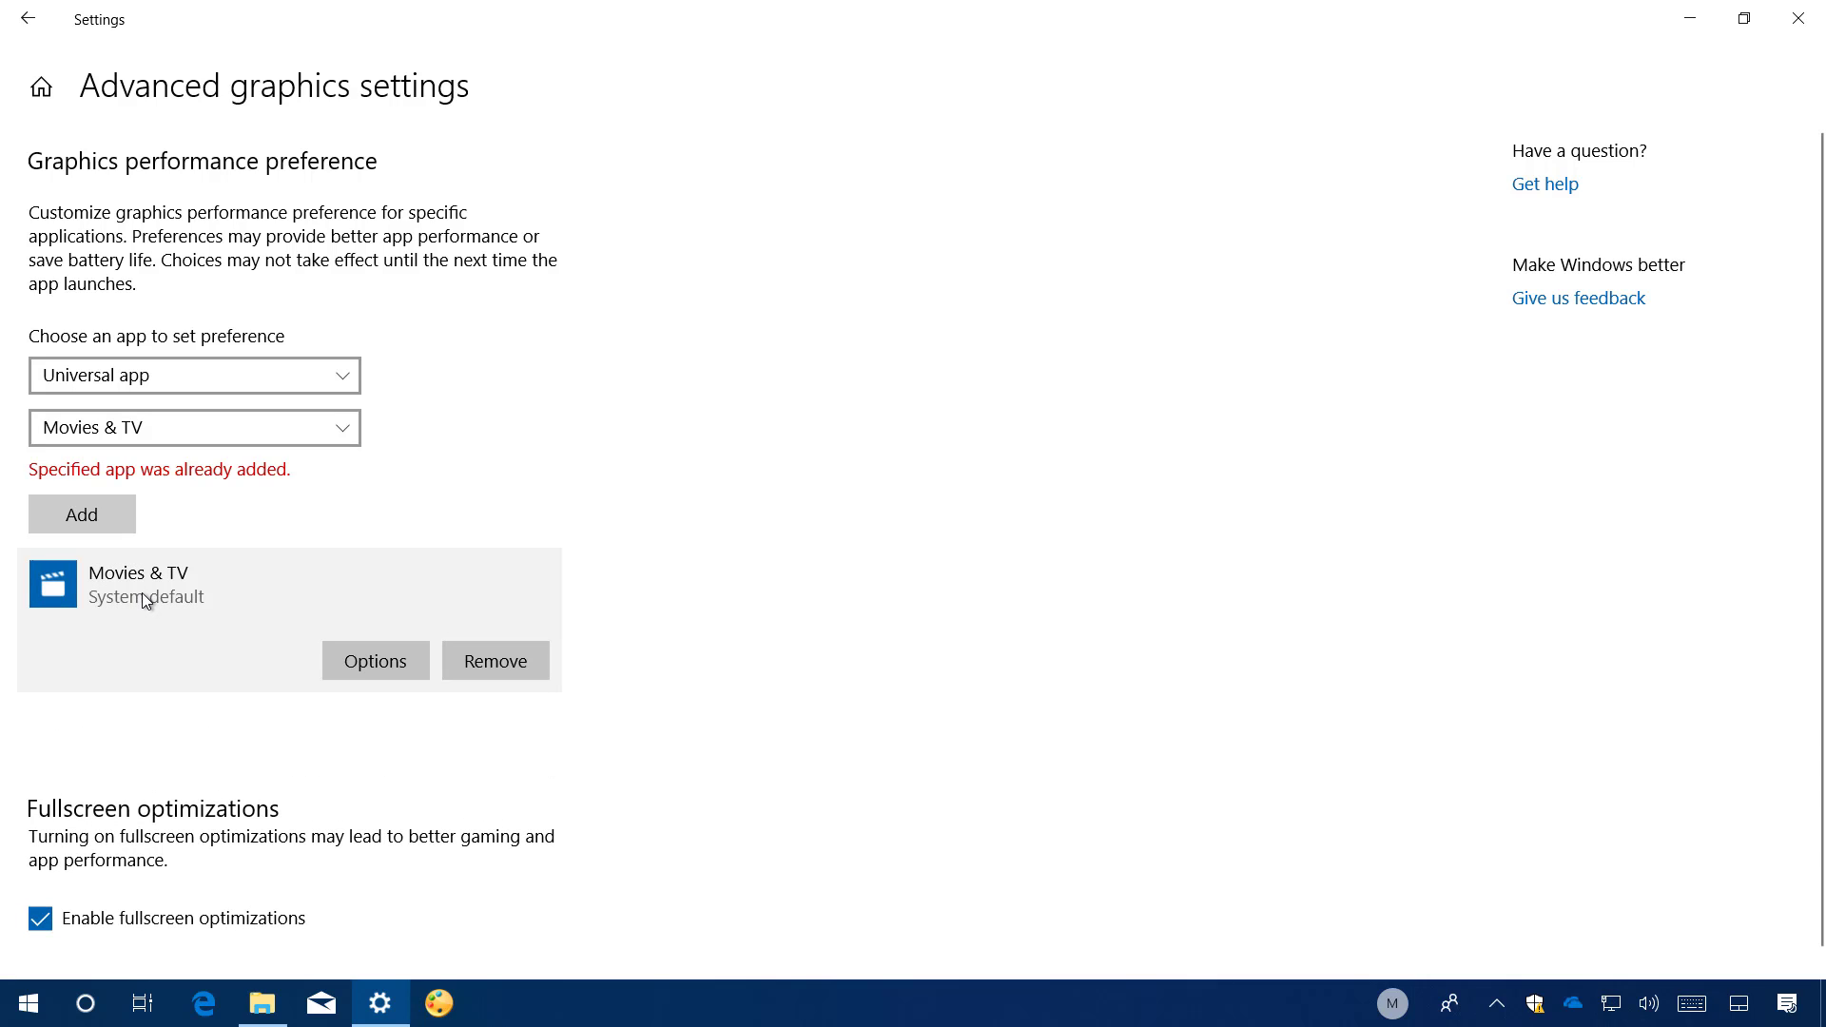
click(360, 663)
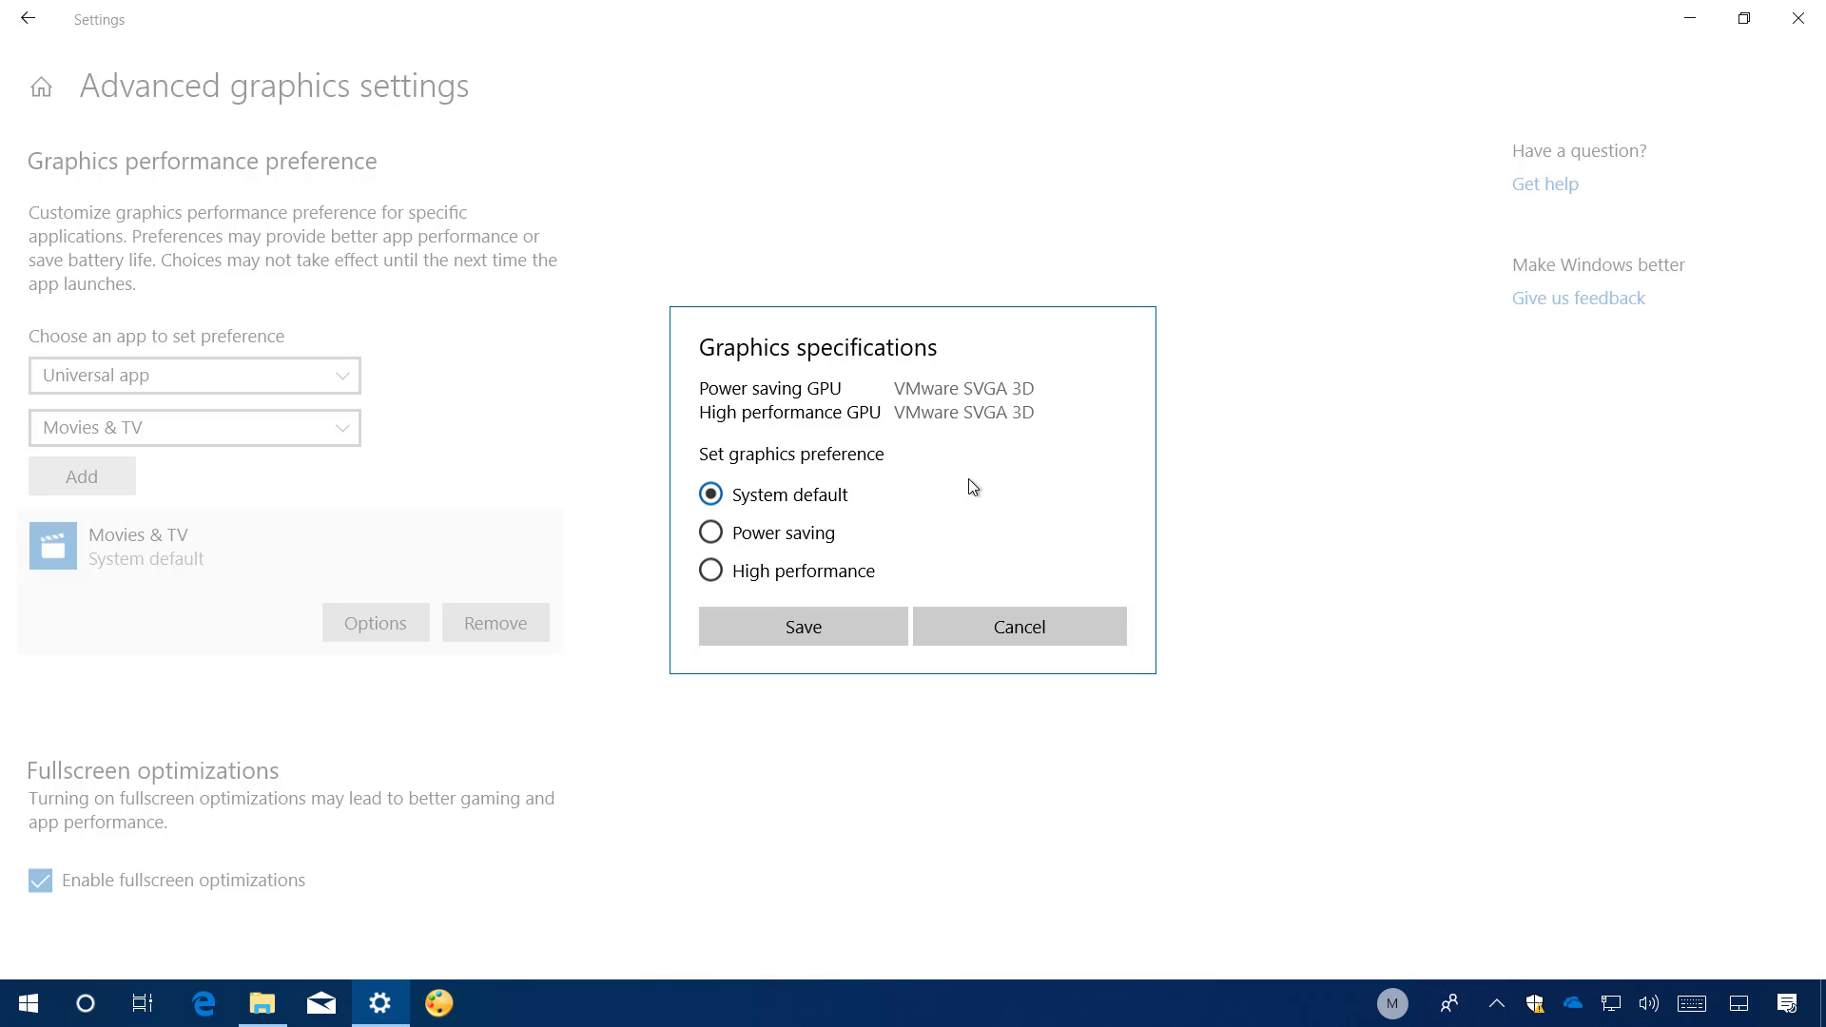
Step: Save High performance as the graphics preference for Movies & TV
click(796, 541)
click(780, 581)
click(795, 628)
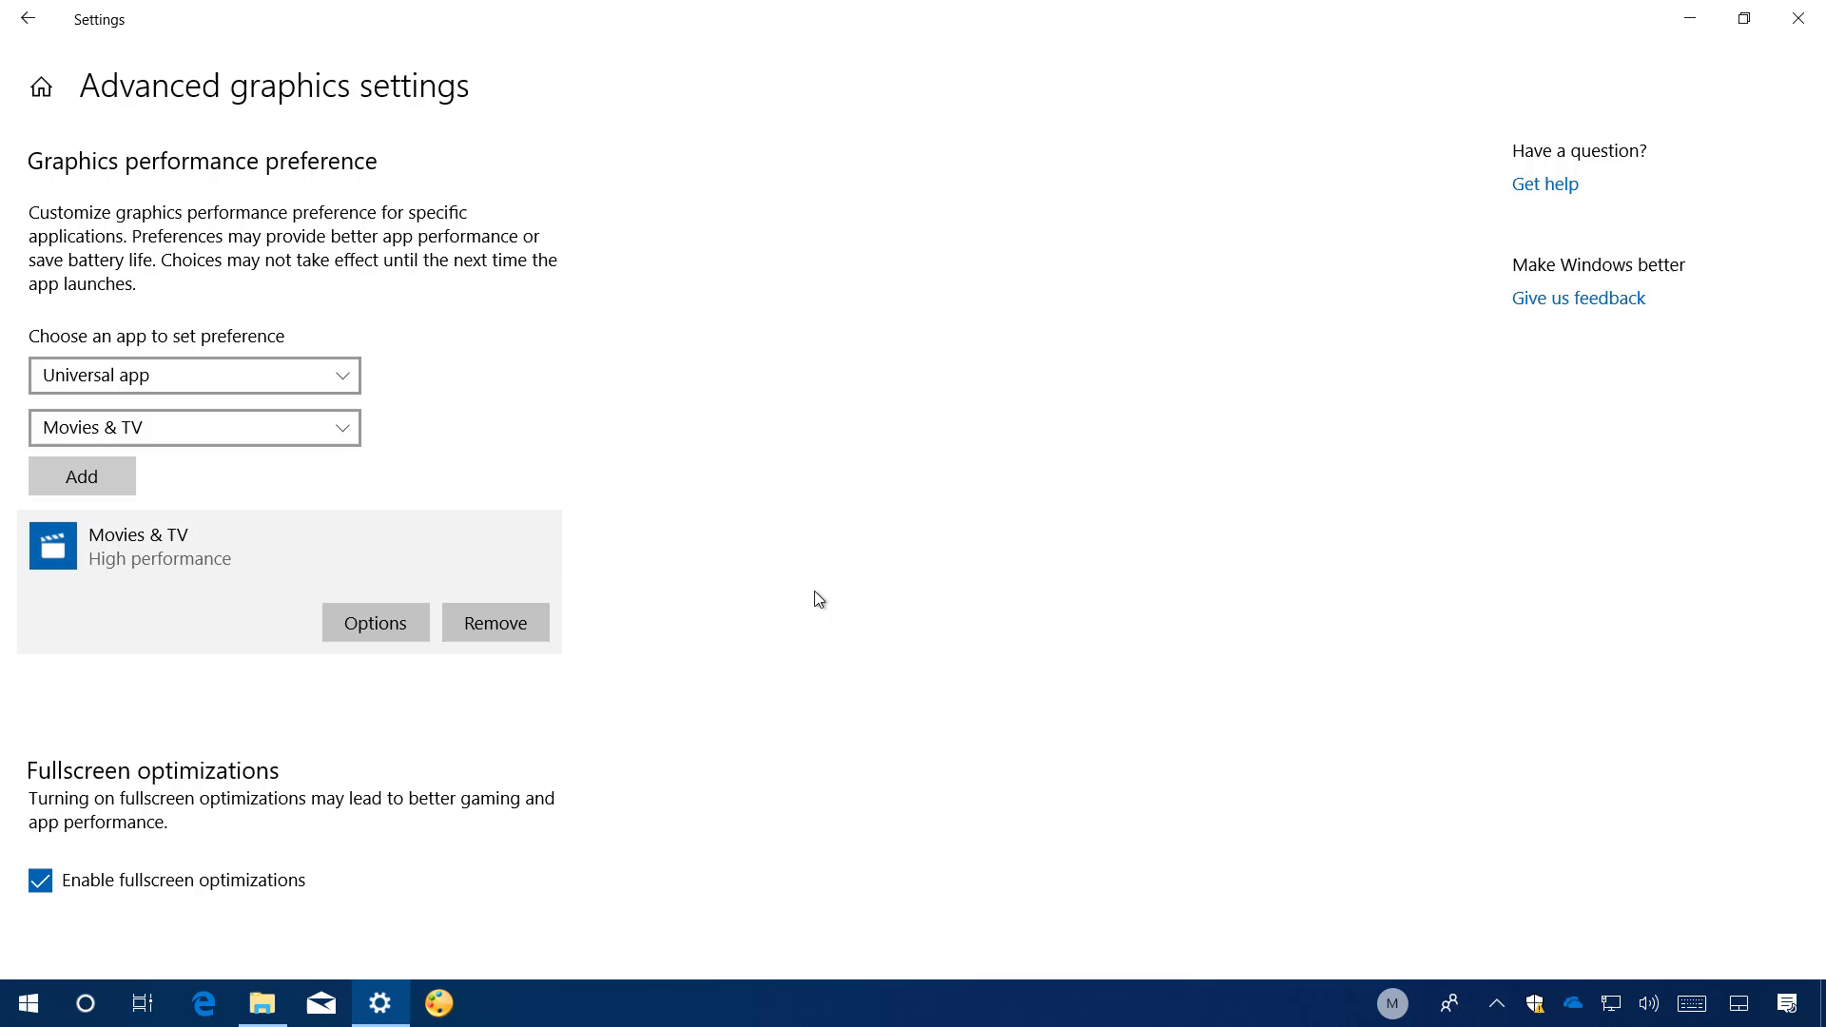
Step: Change Movies & TV's graphics preference back to System default and save
click(397, 630)
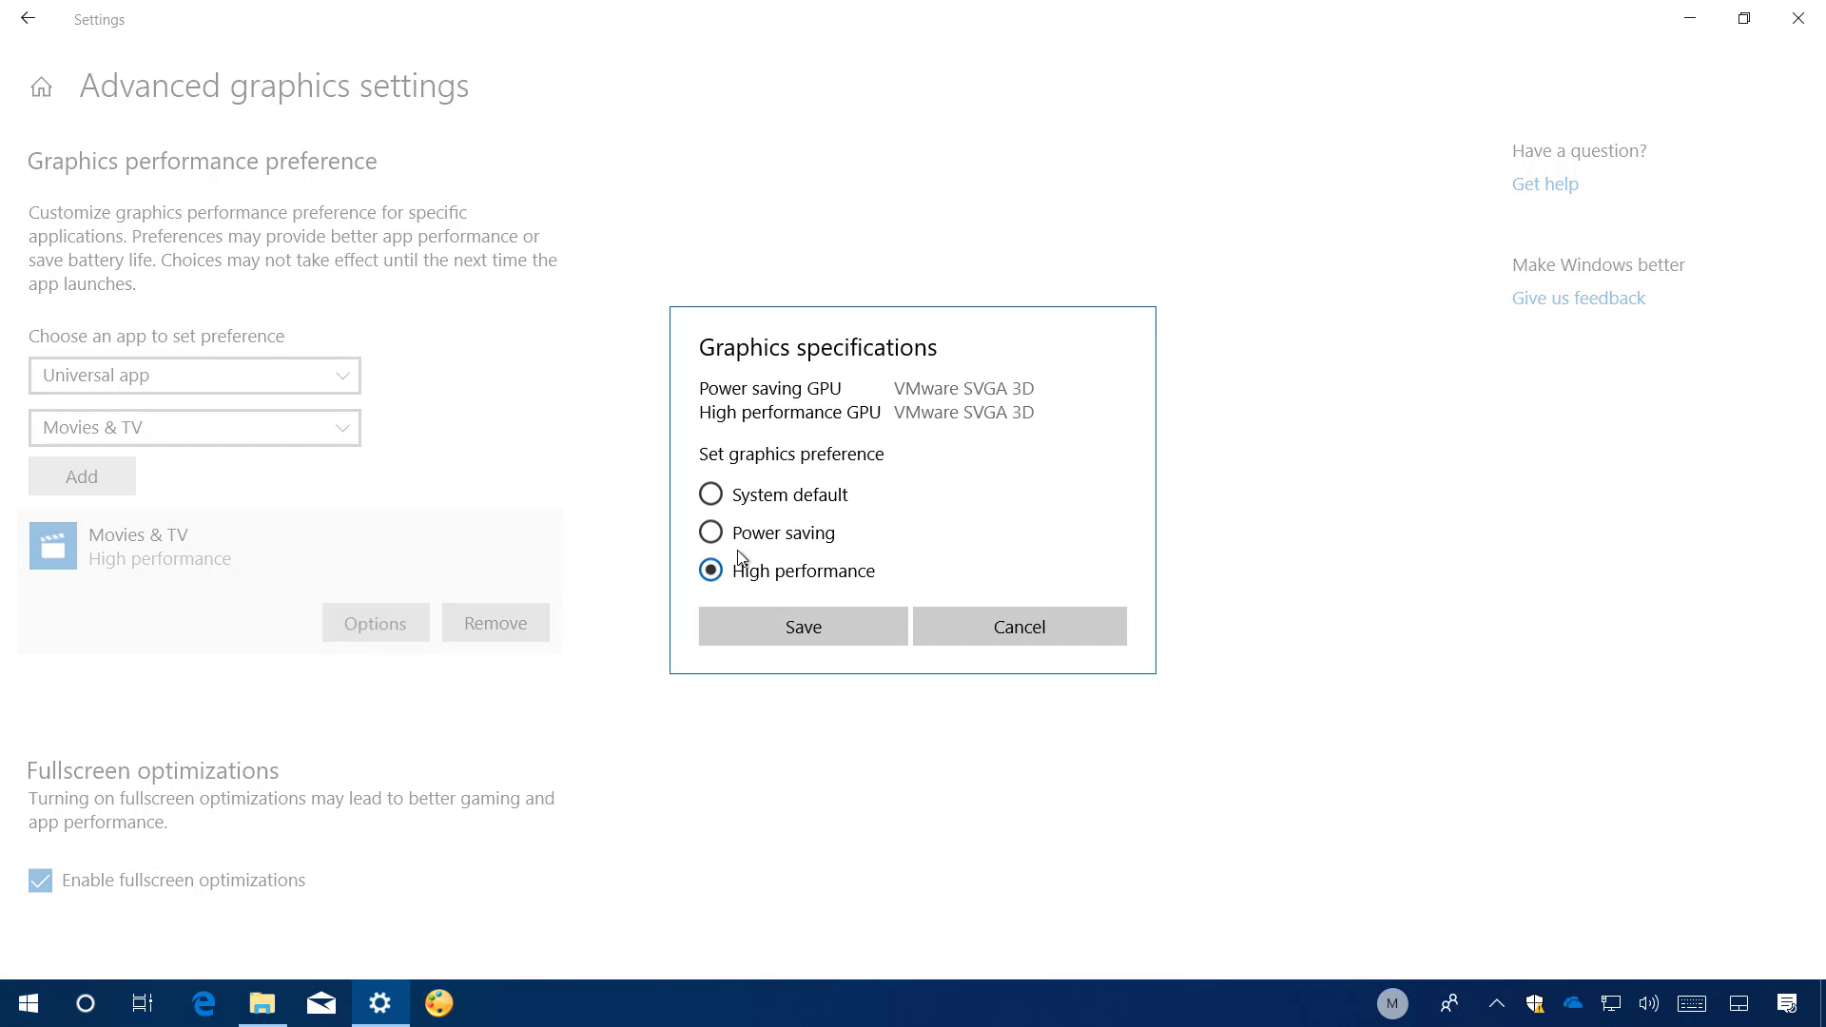
click(774, 500)
click(780, 628)
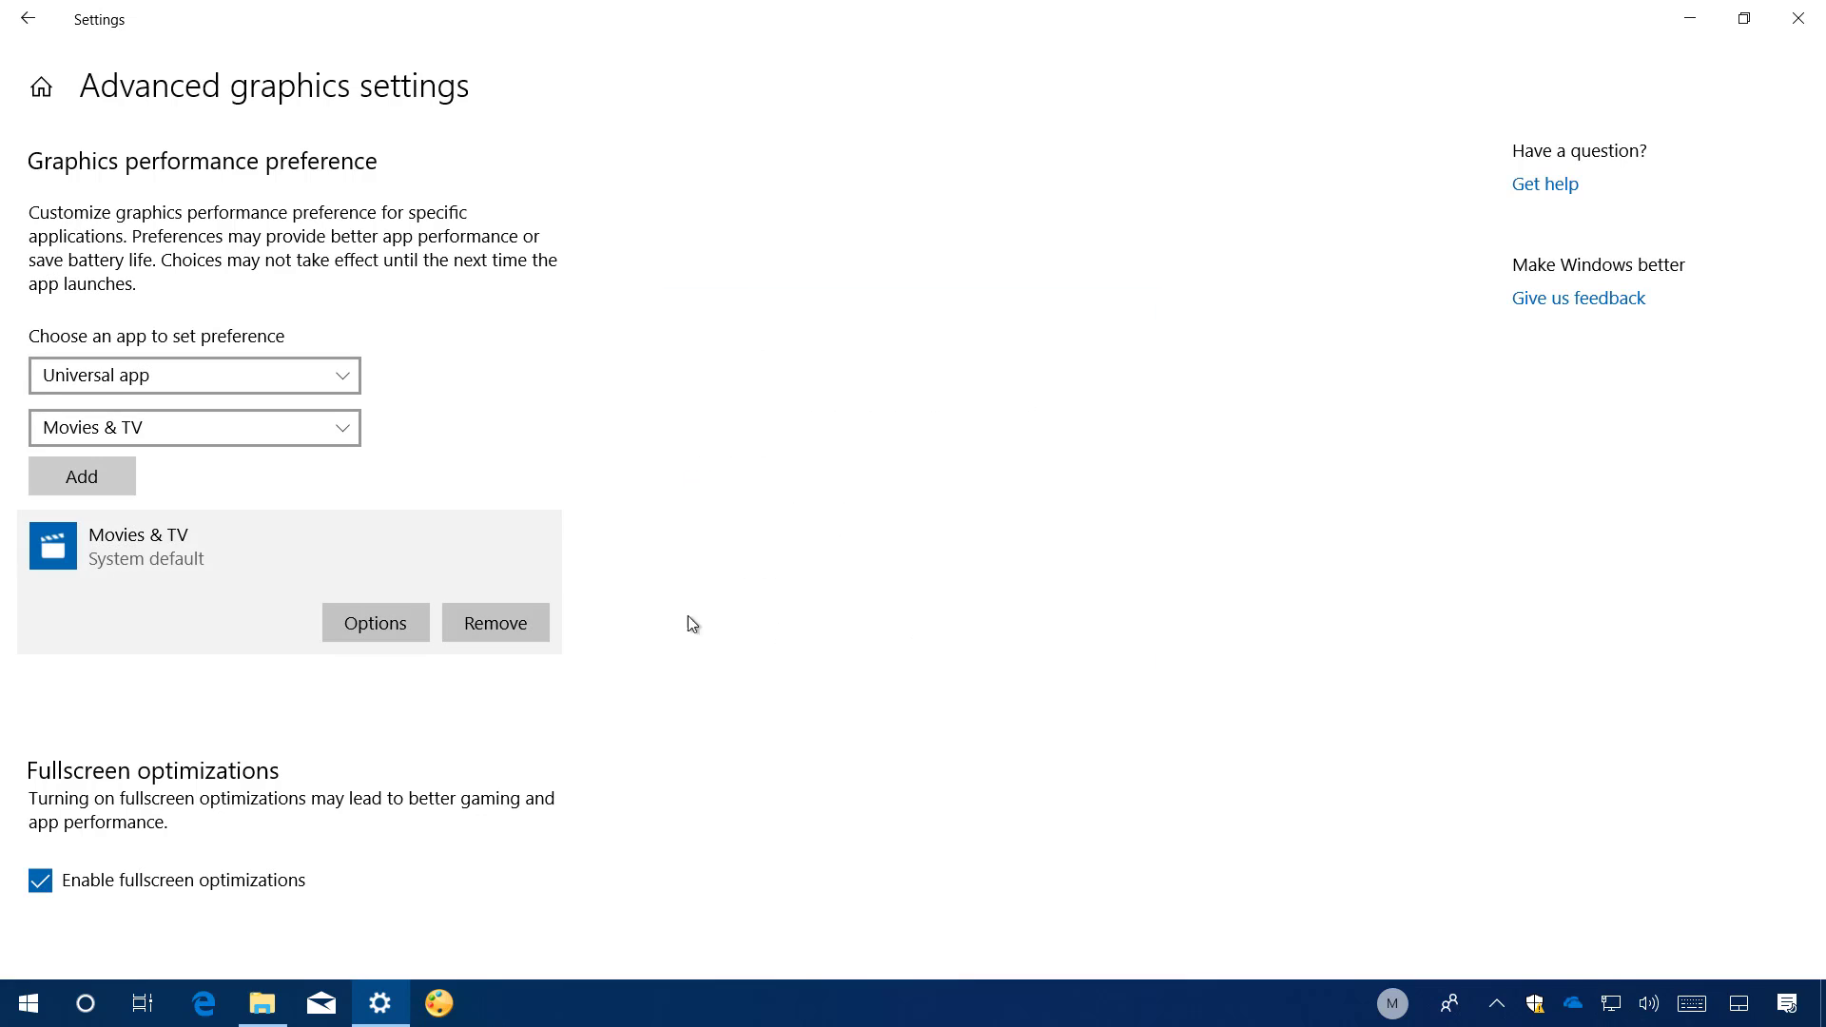
Step: Remove the Movies & TV entry from graphics preferences and go to Settings Home
click(496, 627)
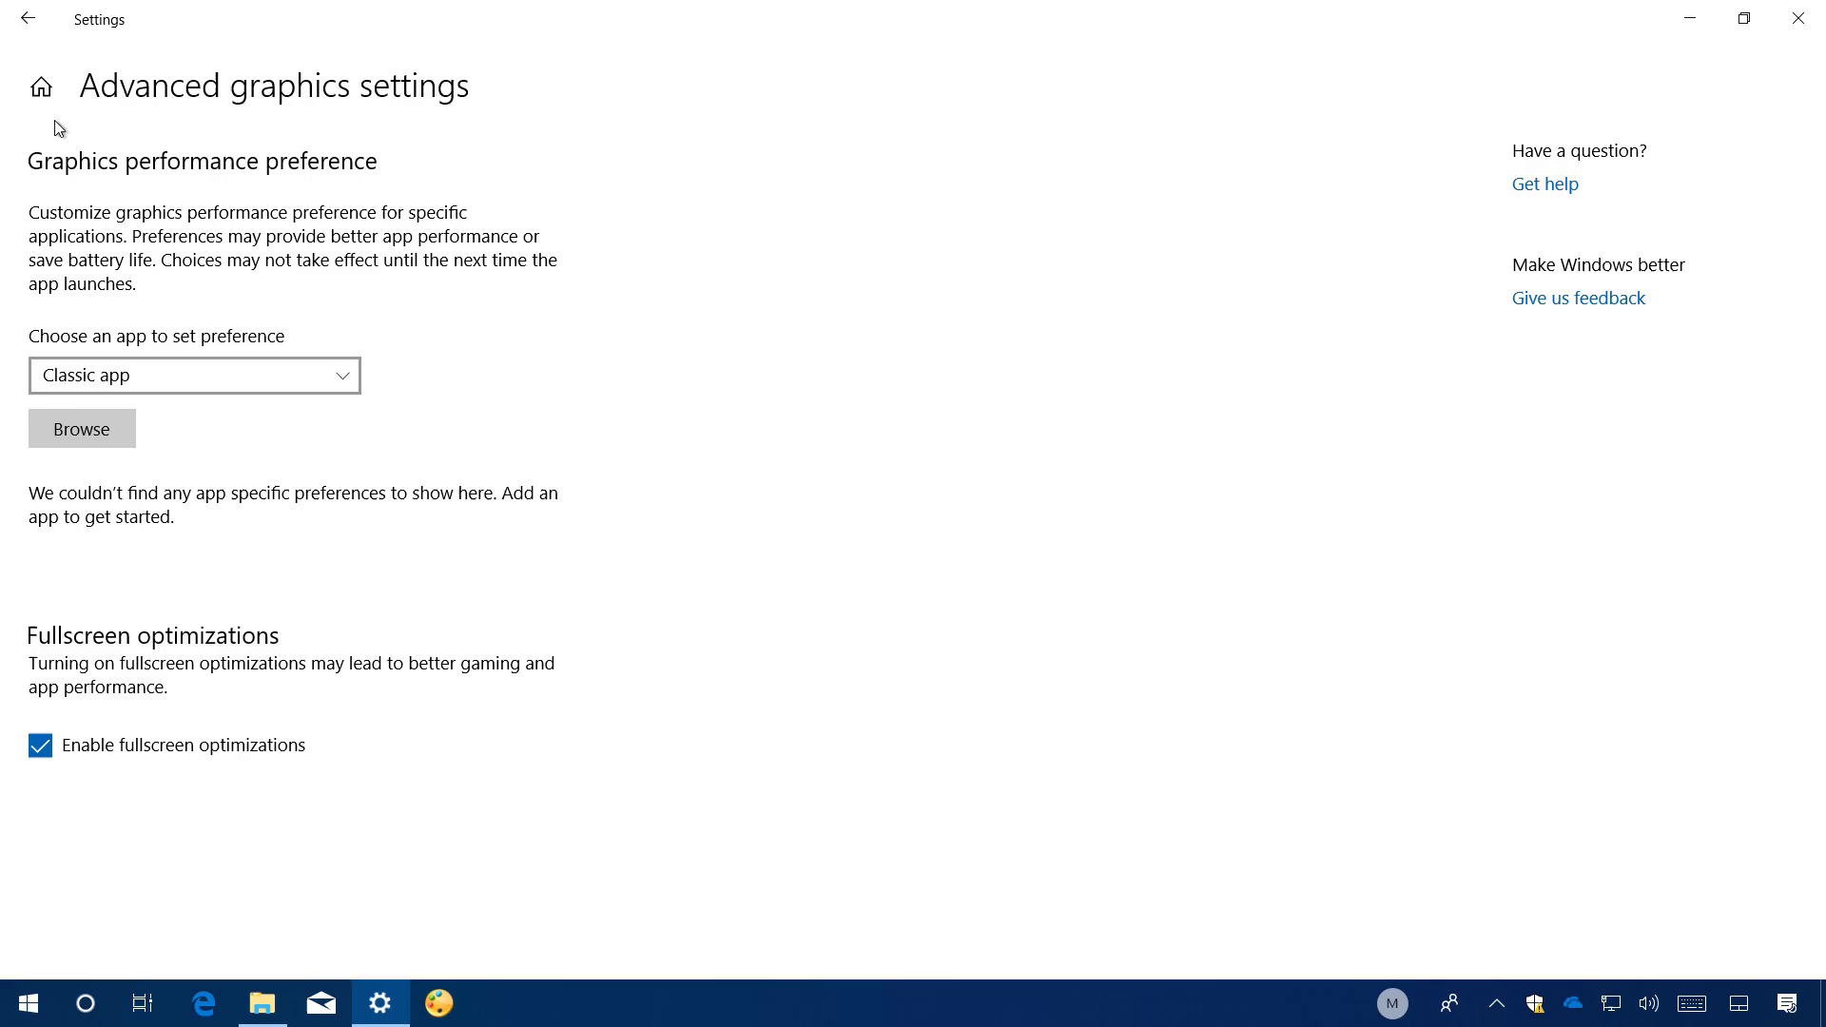
click(41, 87)
click(540, 276)
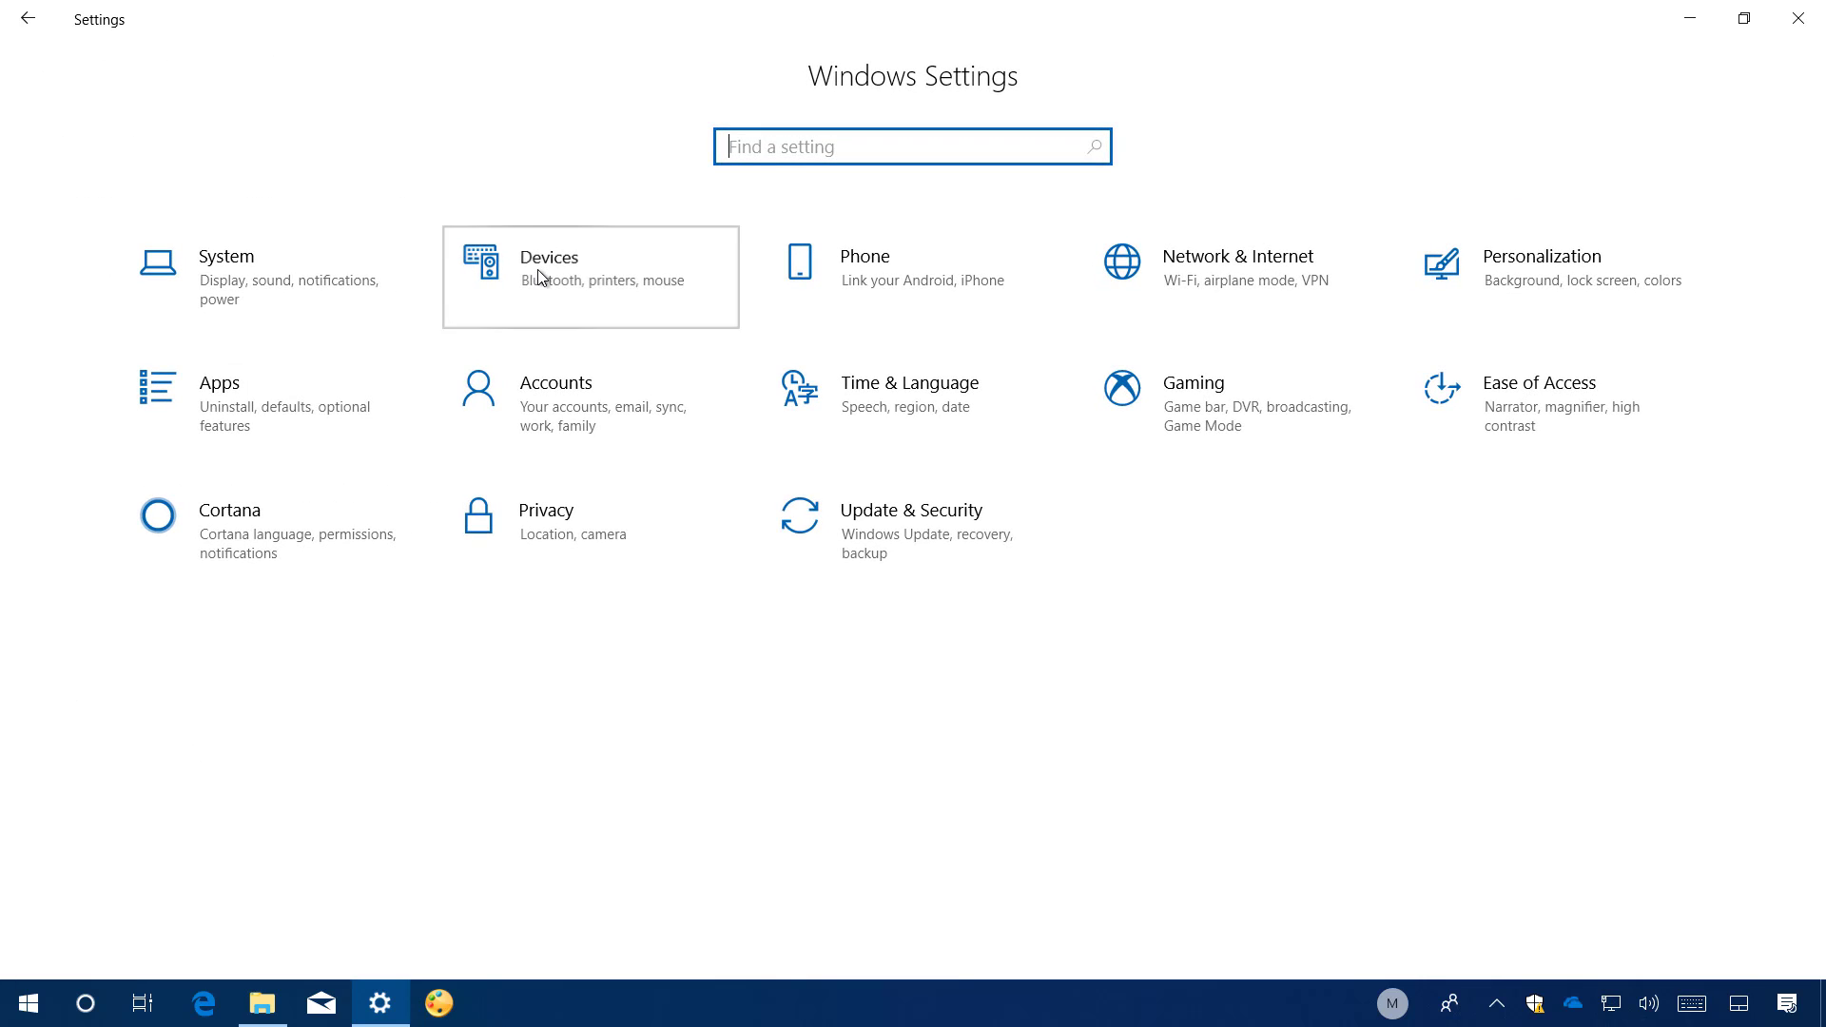
click(116, 431)
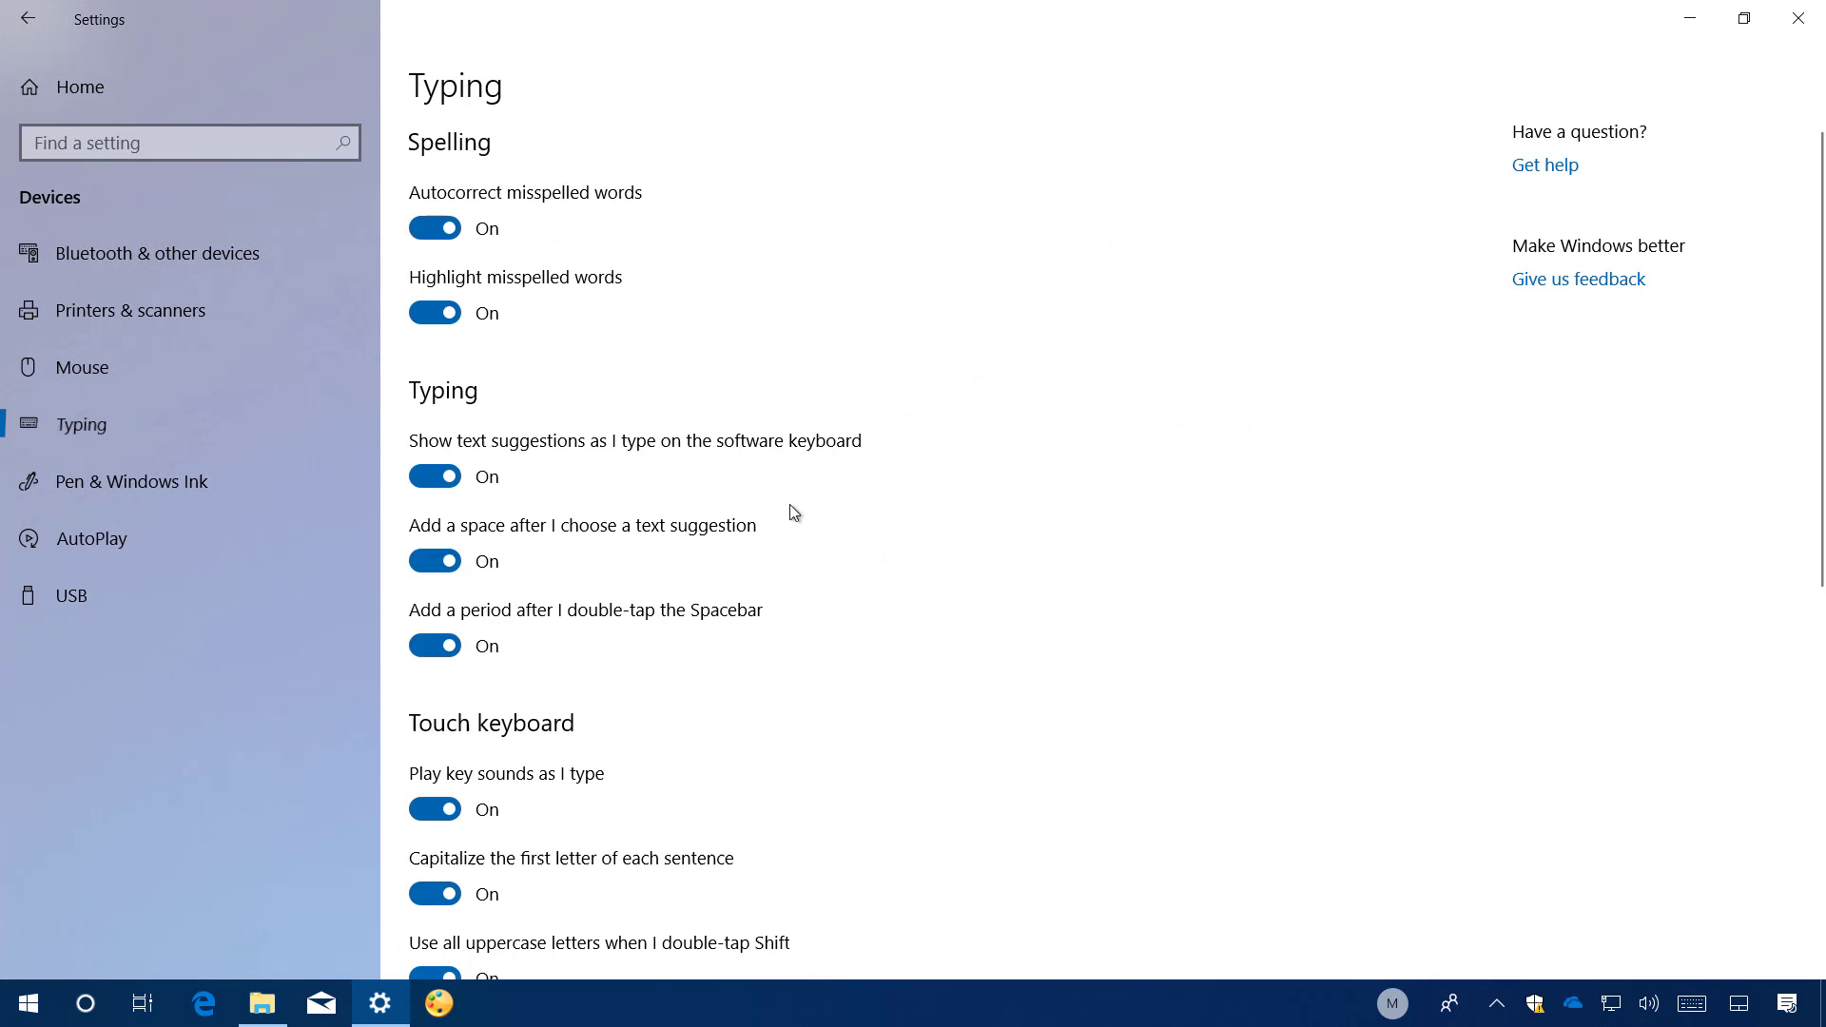
scroll(792, 508, down, 8)
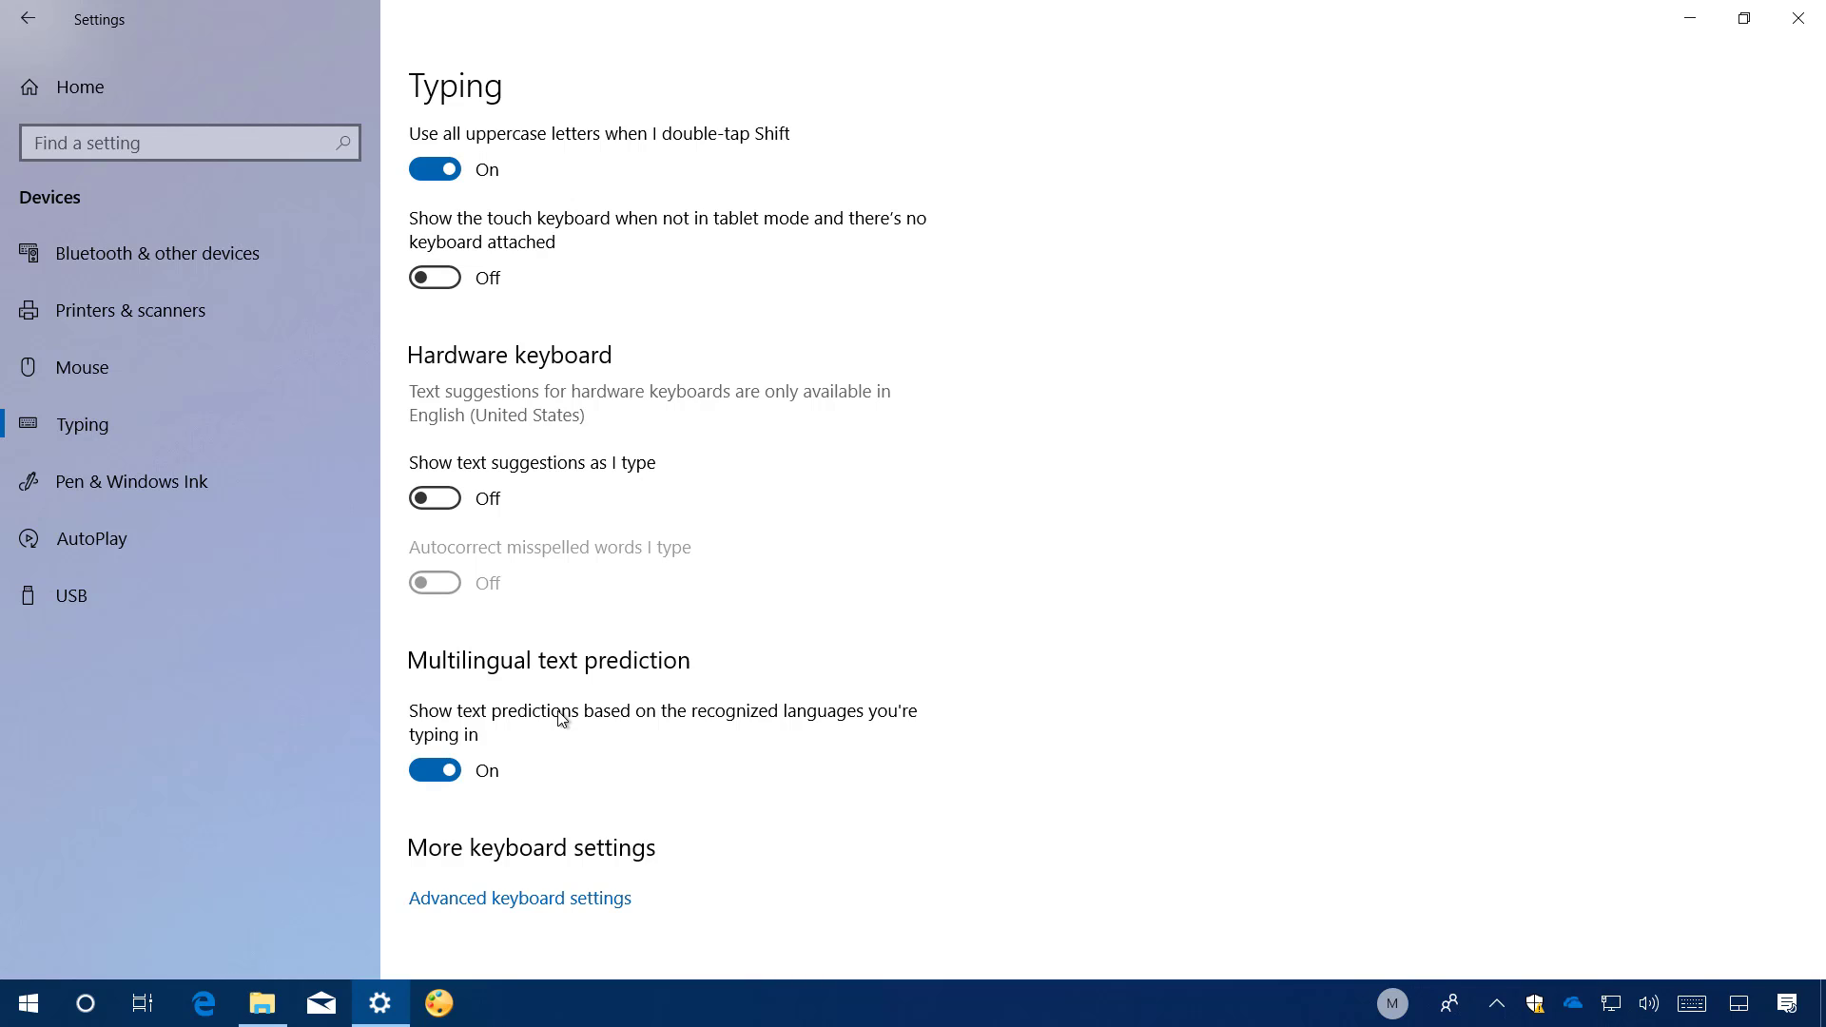
Step: From Settings Home, go to Apps > Video playback
click(127, 100)
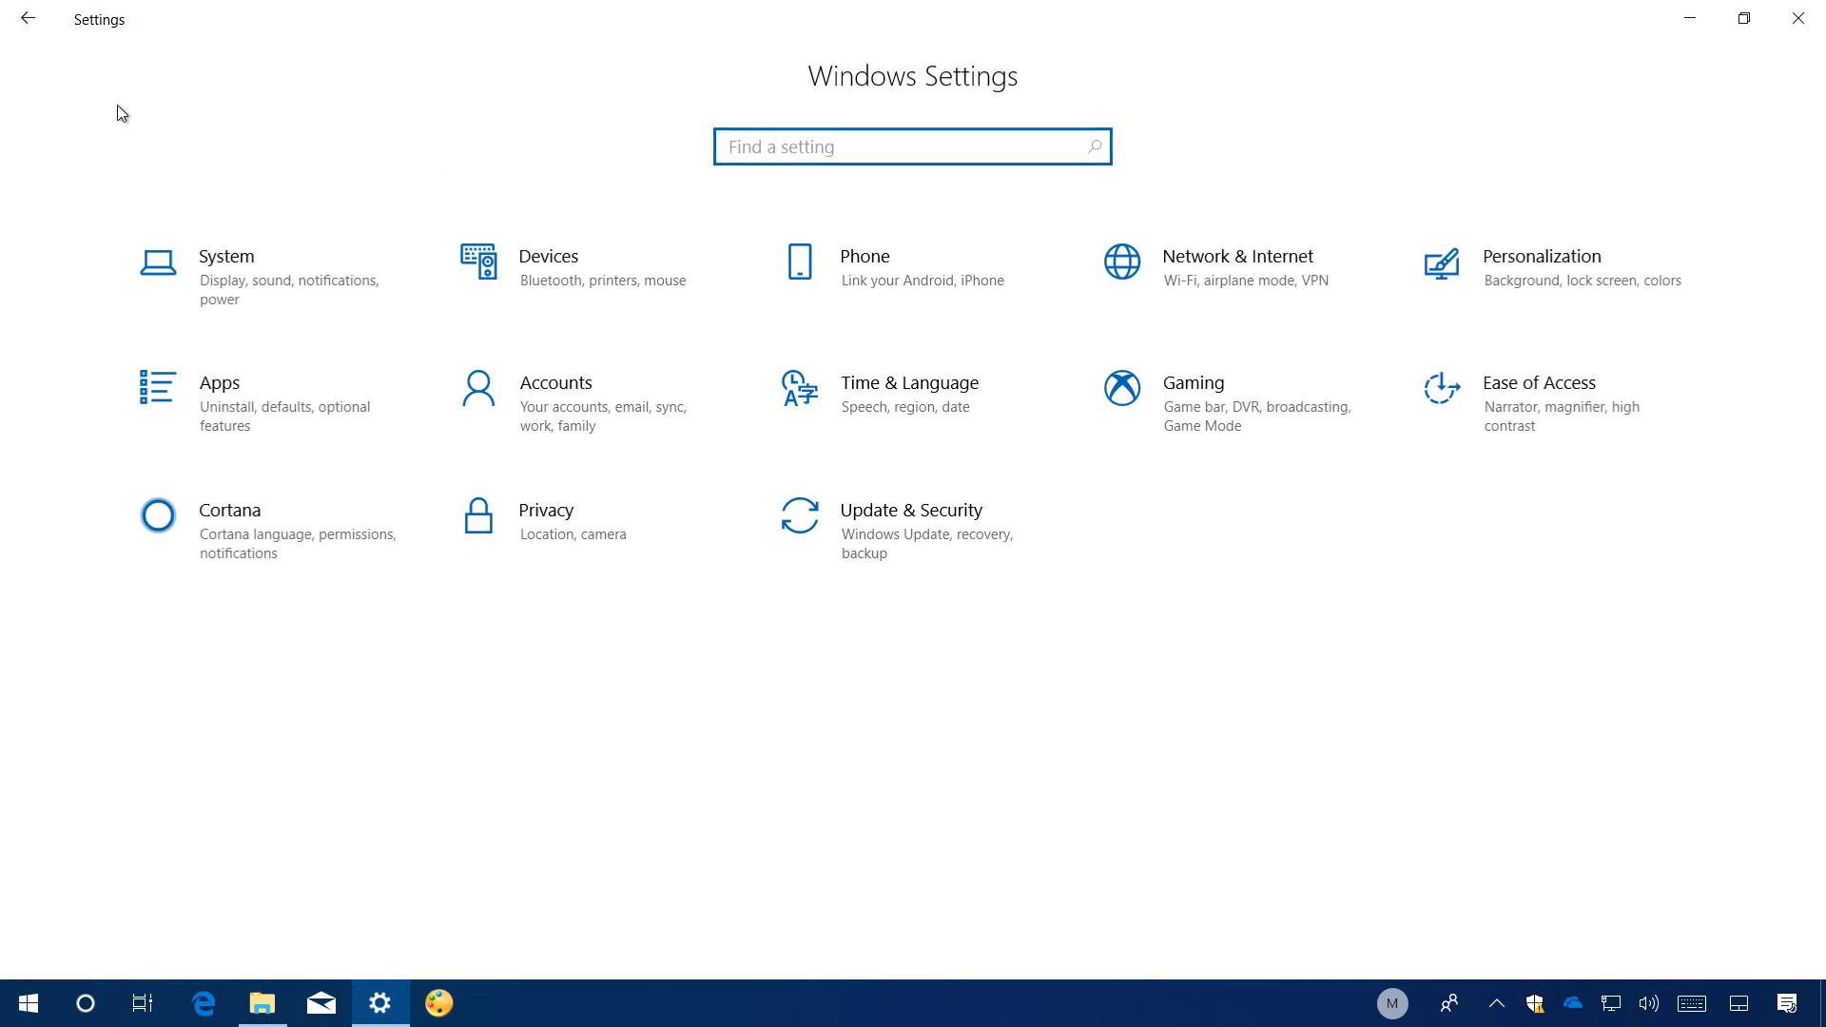
click(251, 409)
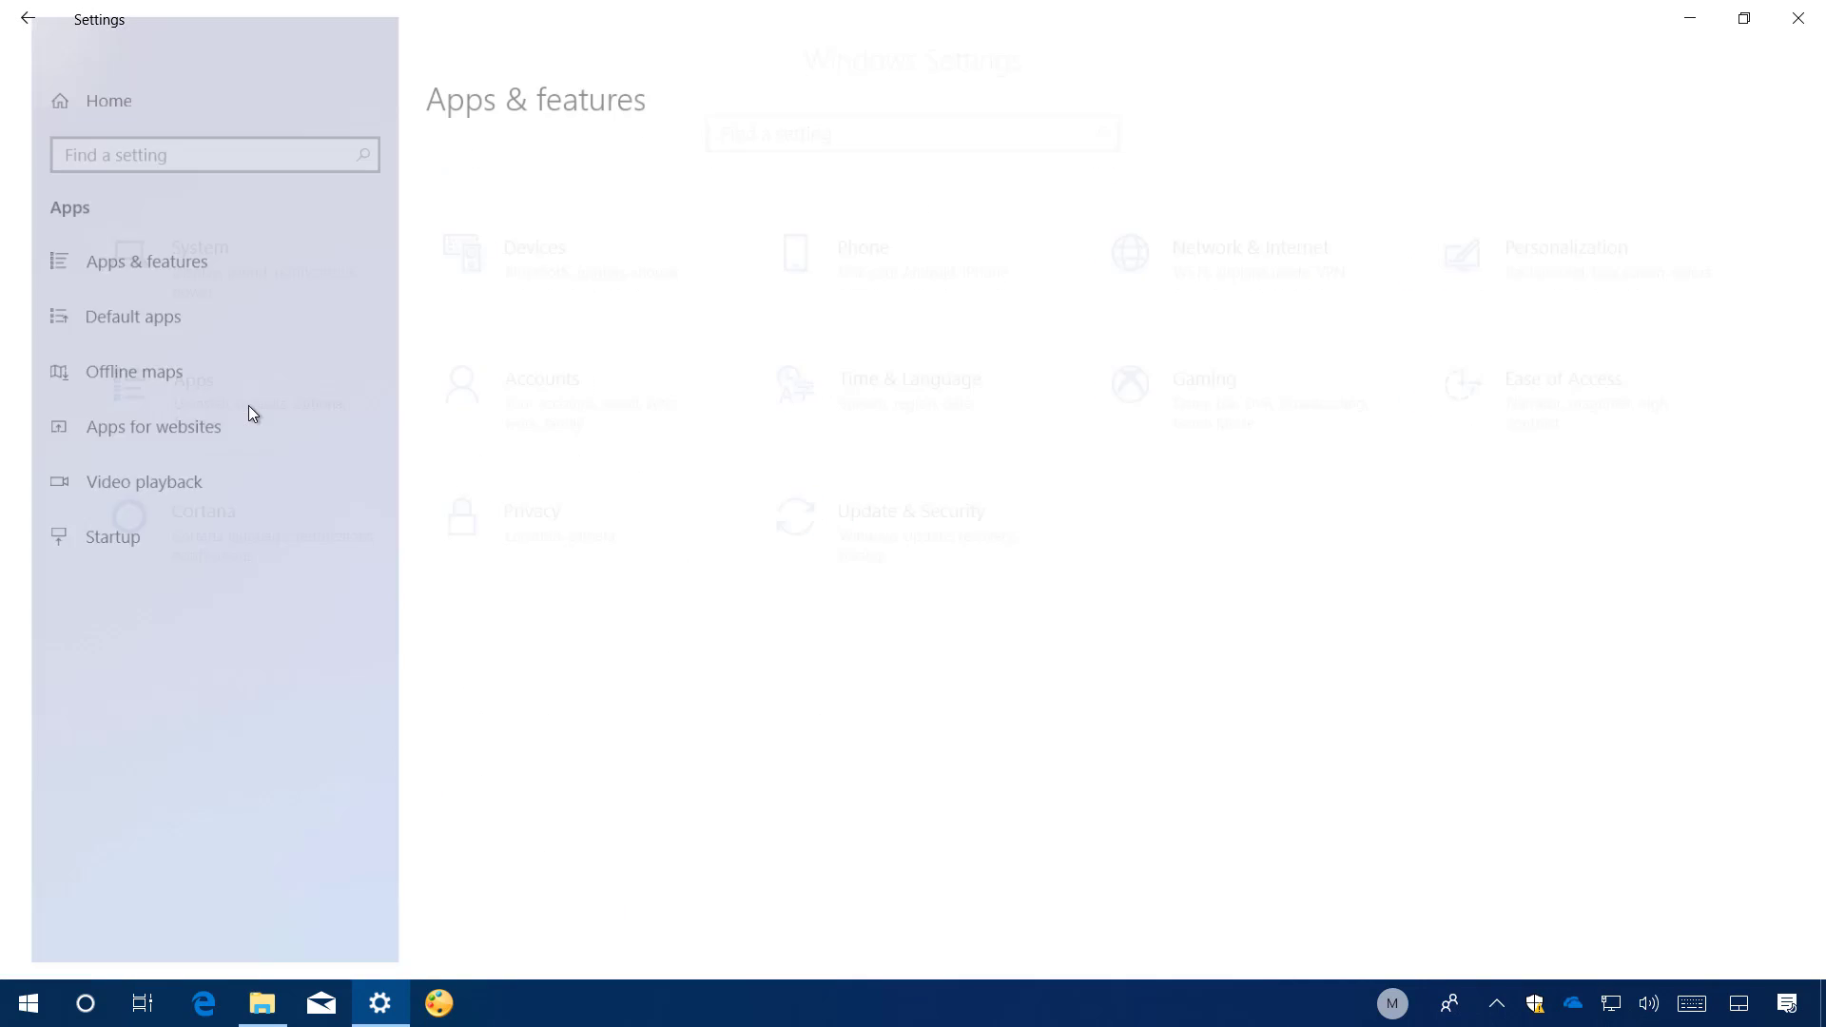
click(154, 483)
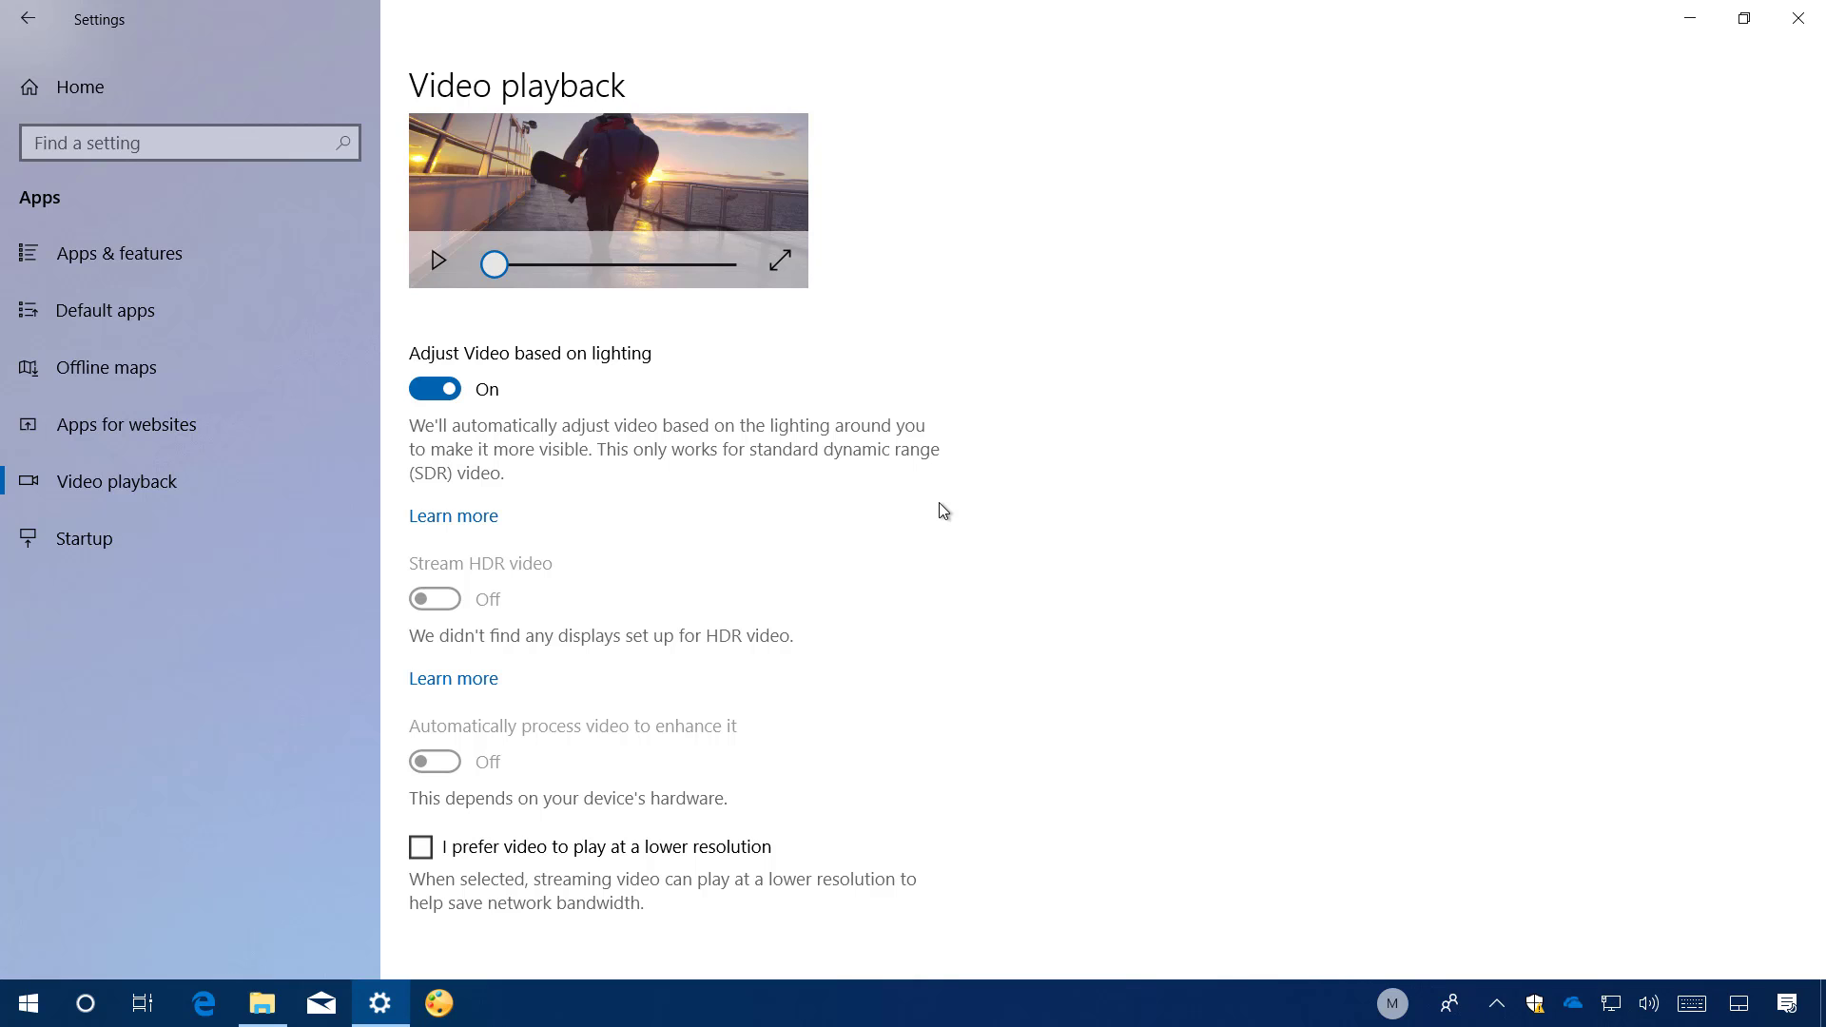
Step: Scroll Accounts > Sign-in options down to Privacy, then open Ease of Access > Display
click(110, 83)
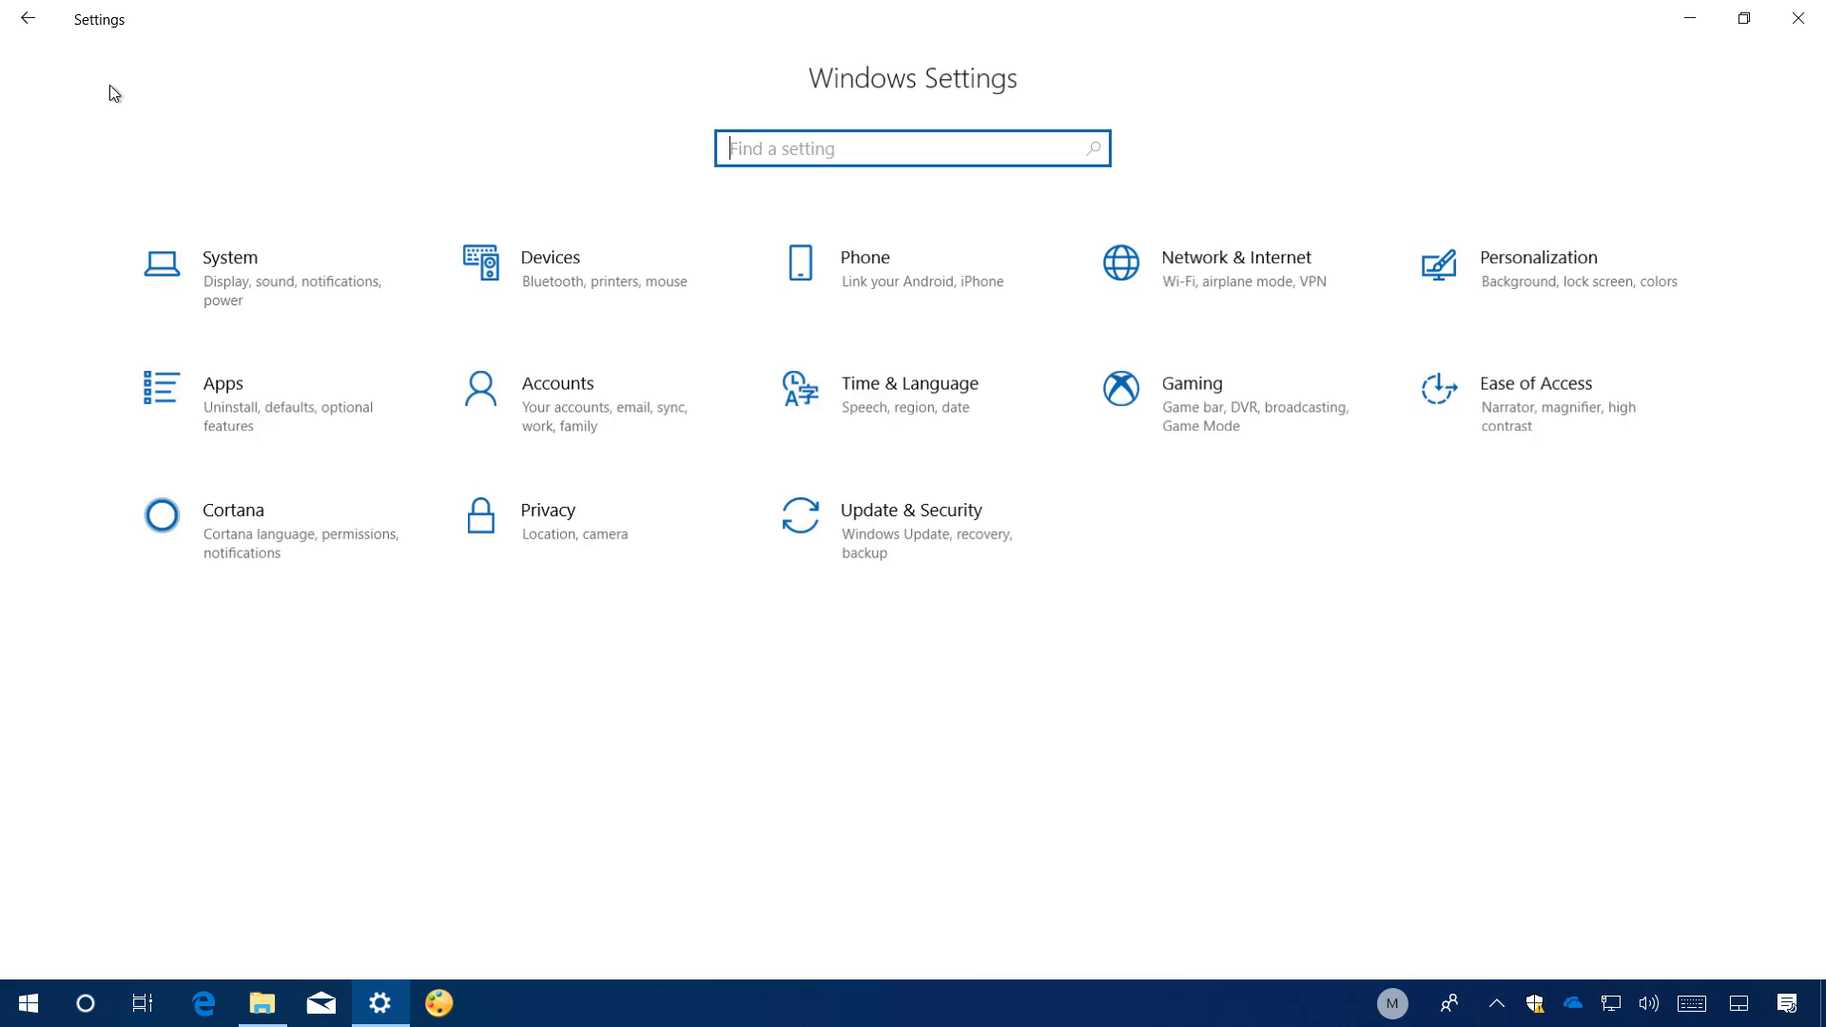
key(Return)
click(118, 433)
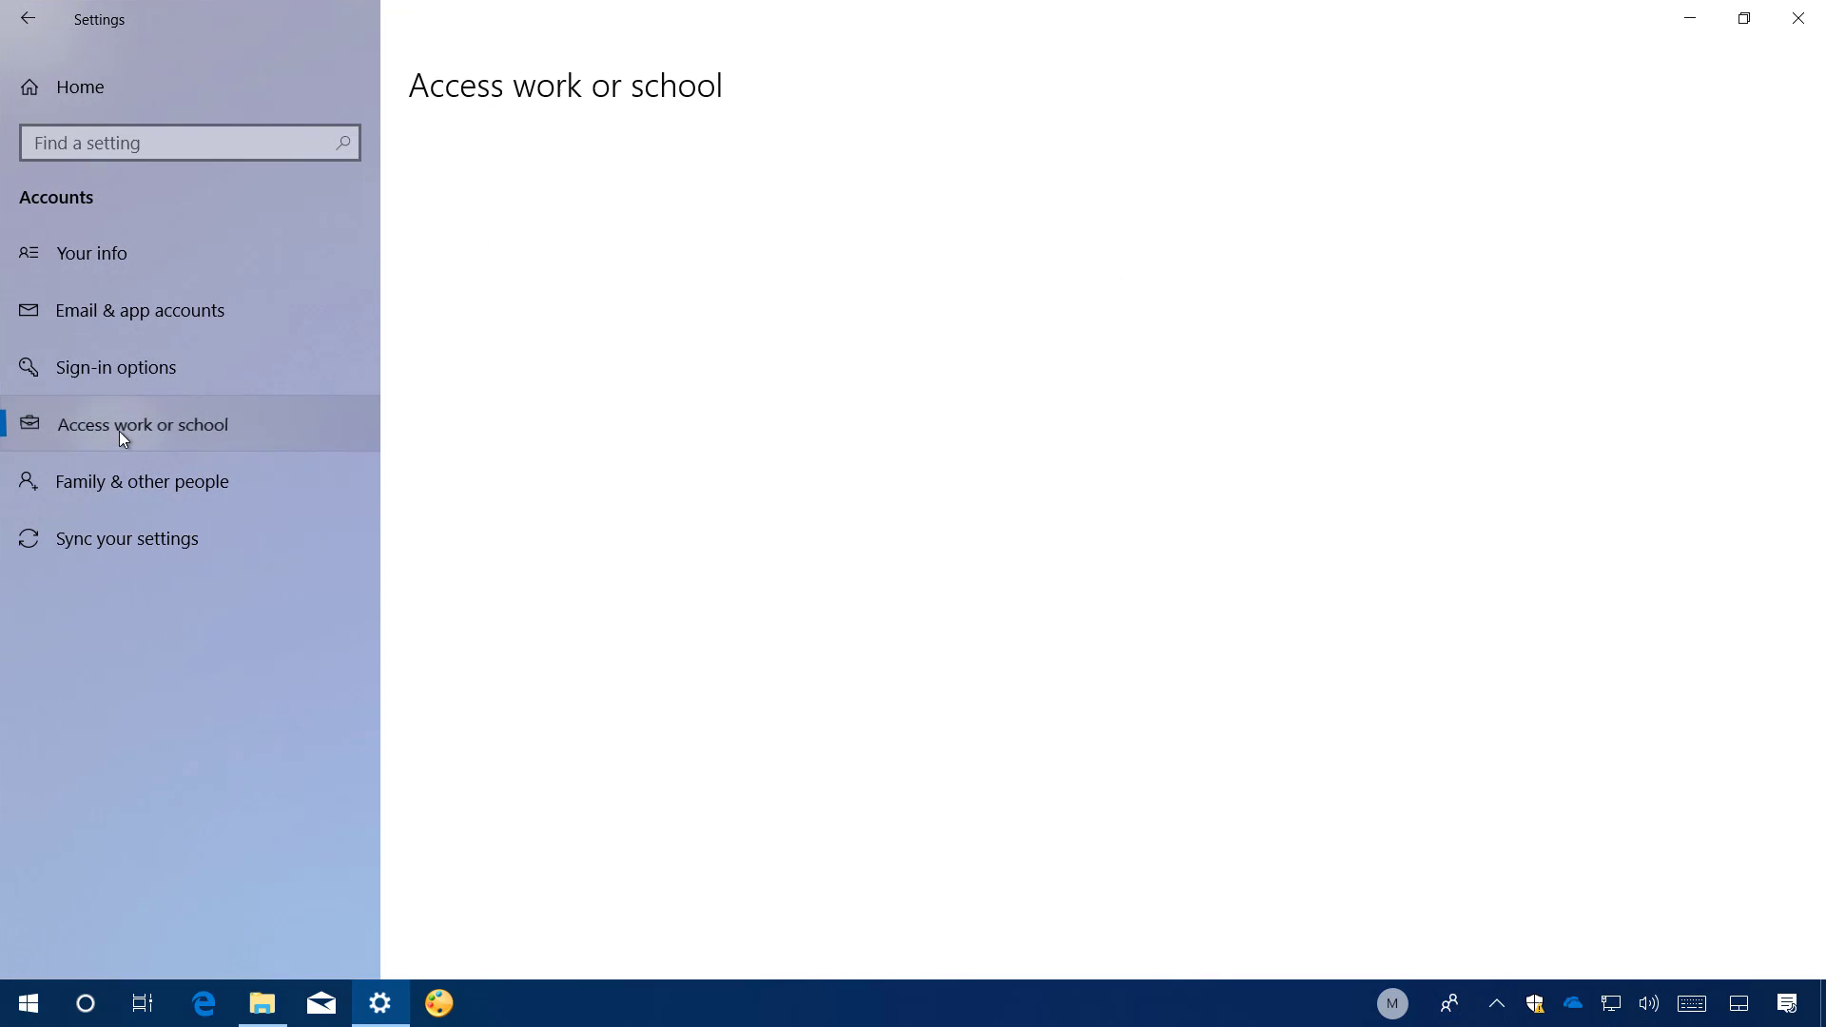
click(124, 373)
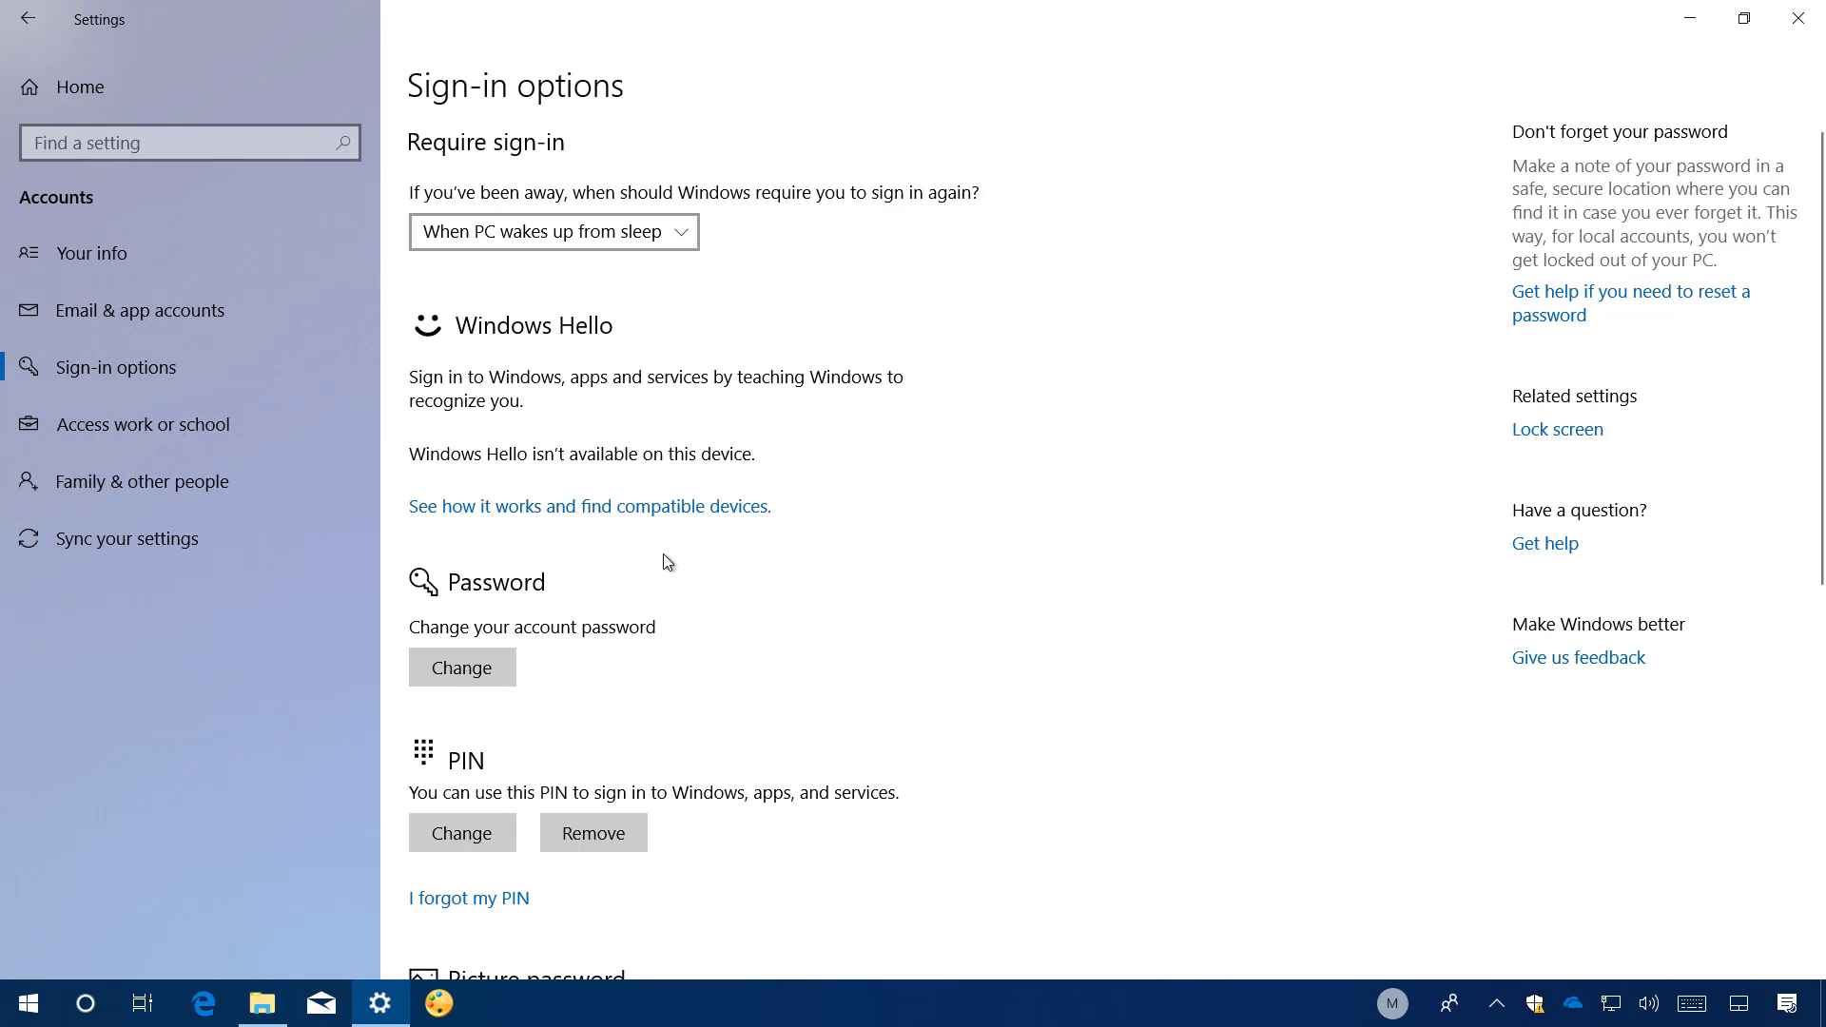
scroll(664, 561, down, 10)
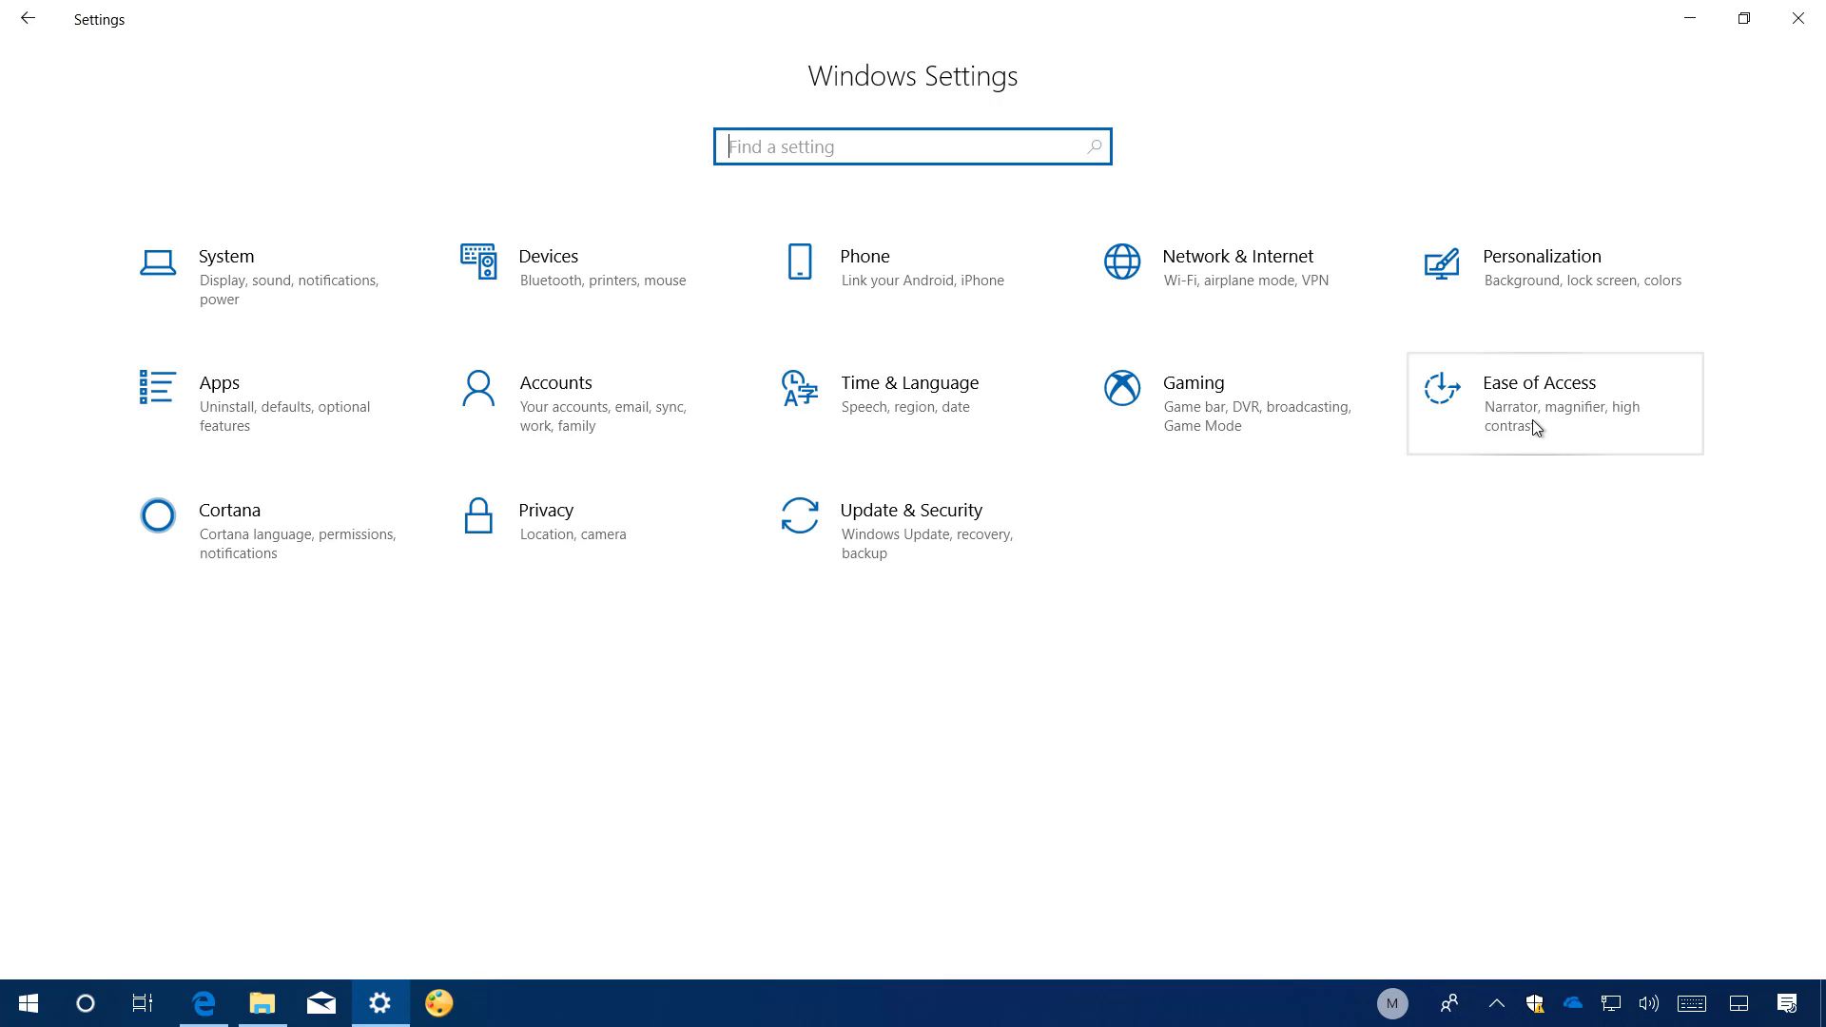
click(1532, 417)
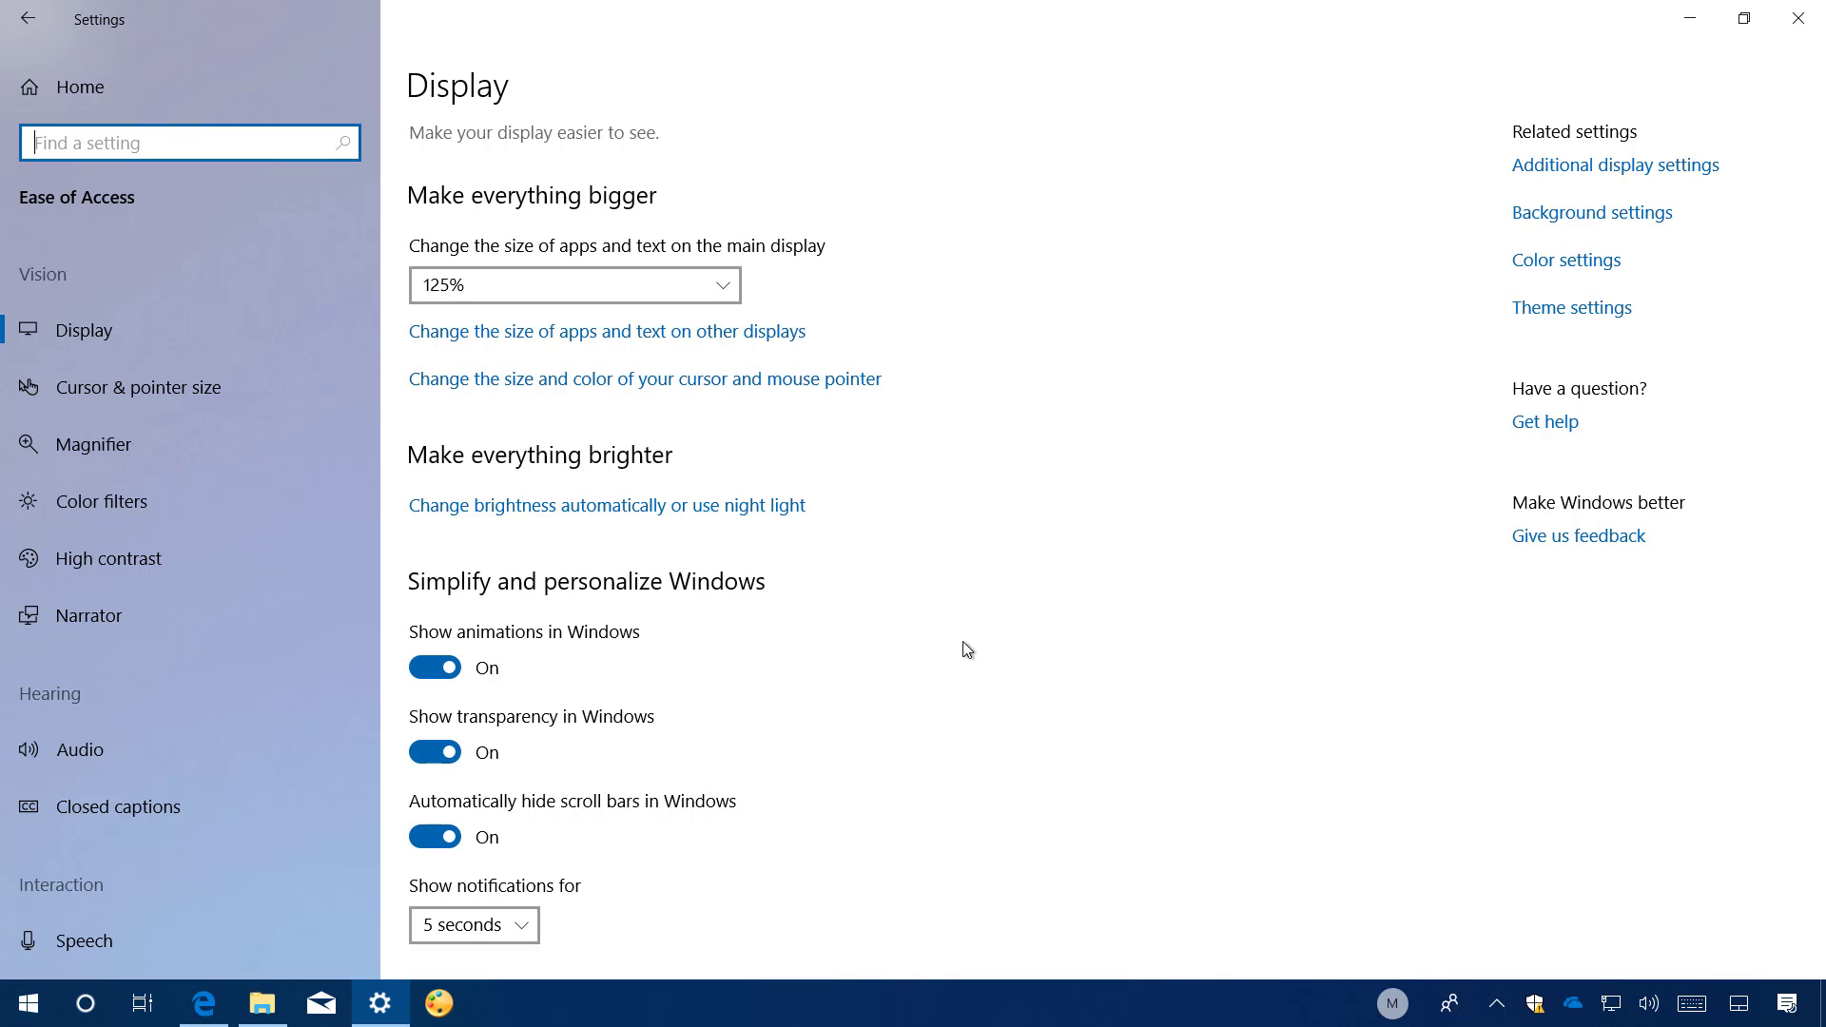
Step: Scroll the Ease of Access sidebar and open the Eye control page
scroll(280, 687, down, 3)
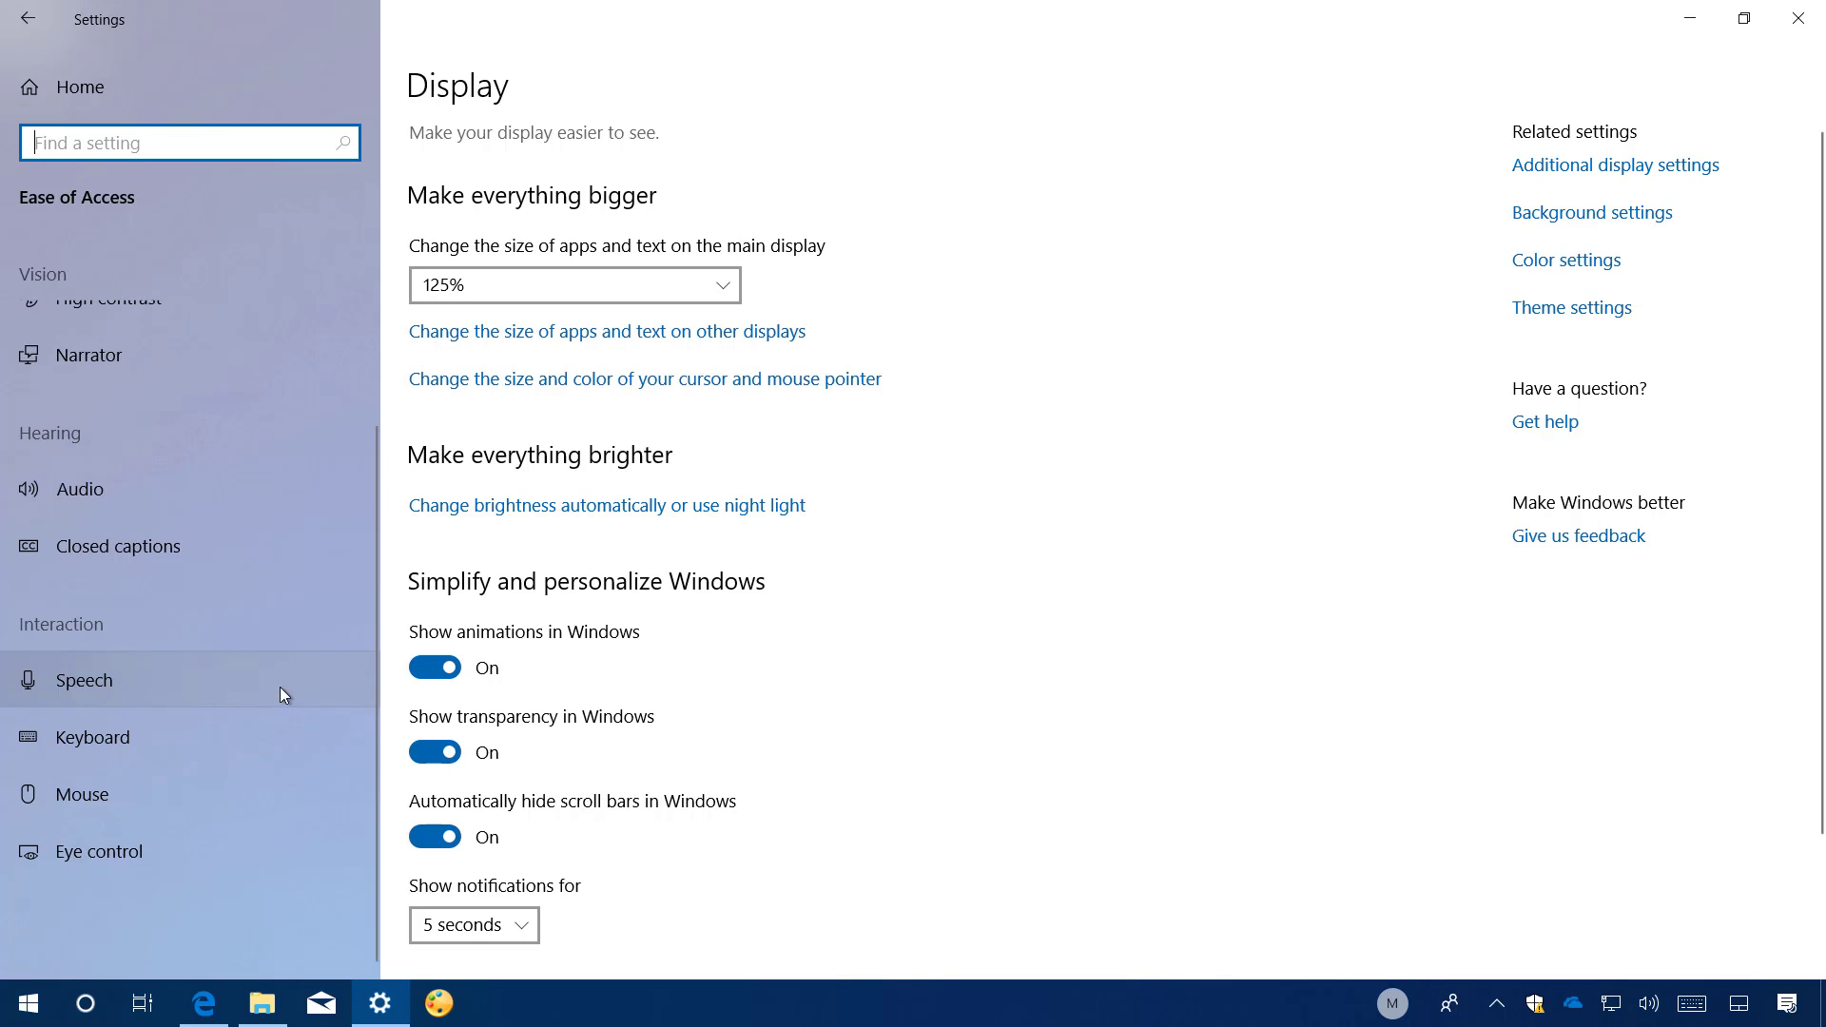
click(230, 854)
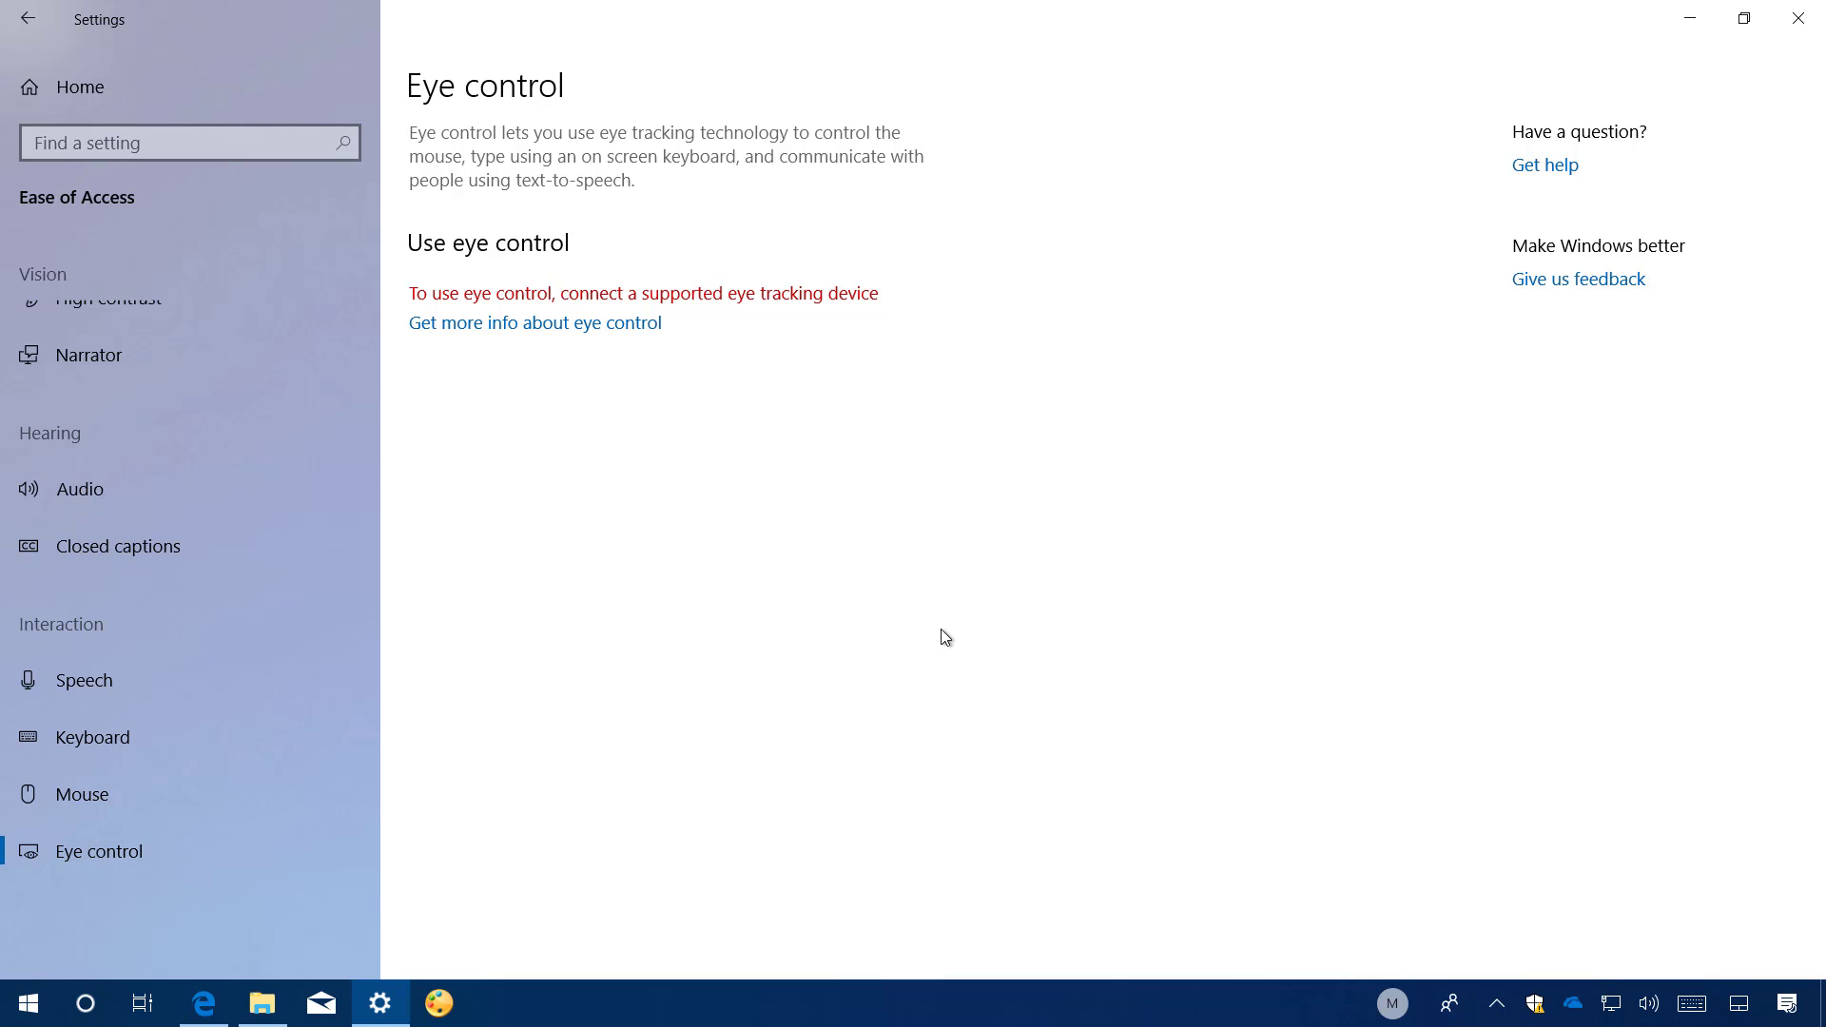
Step: Look over the eye control launchpad image in Edge, then switch back to Settings
click(204, 1004)
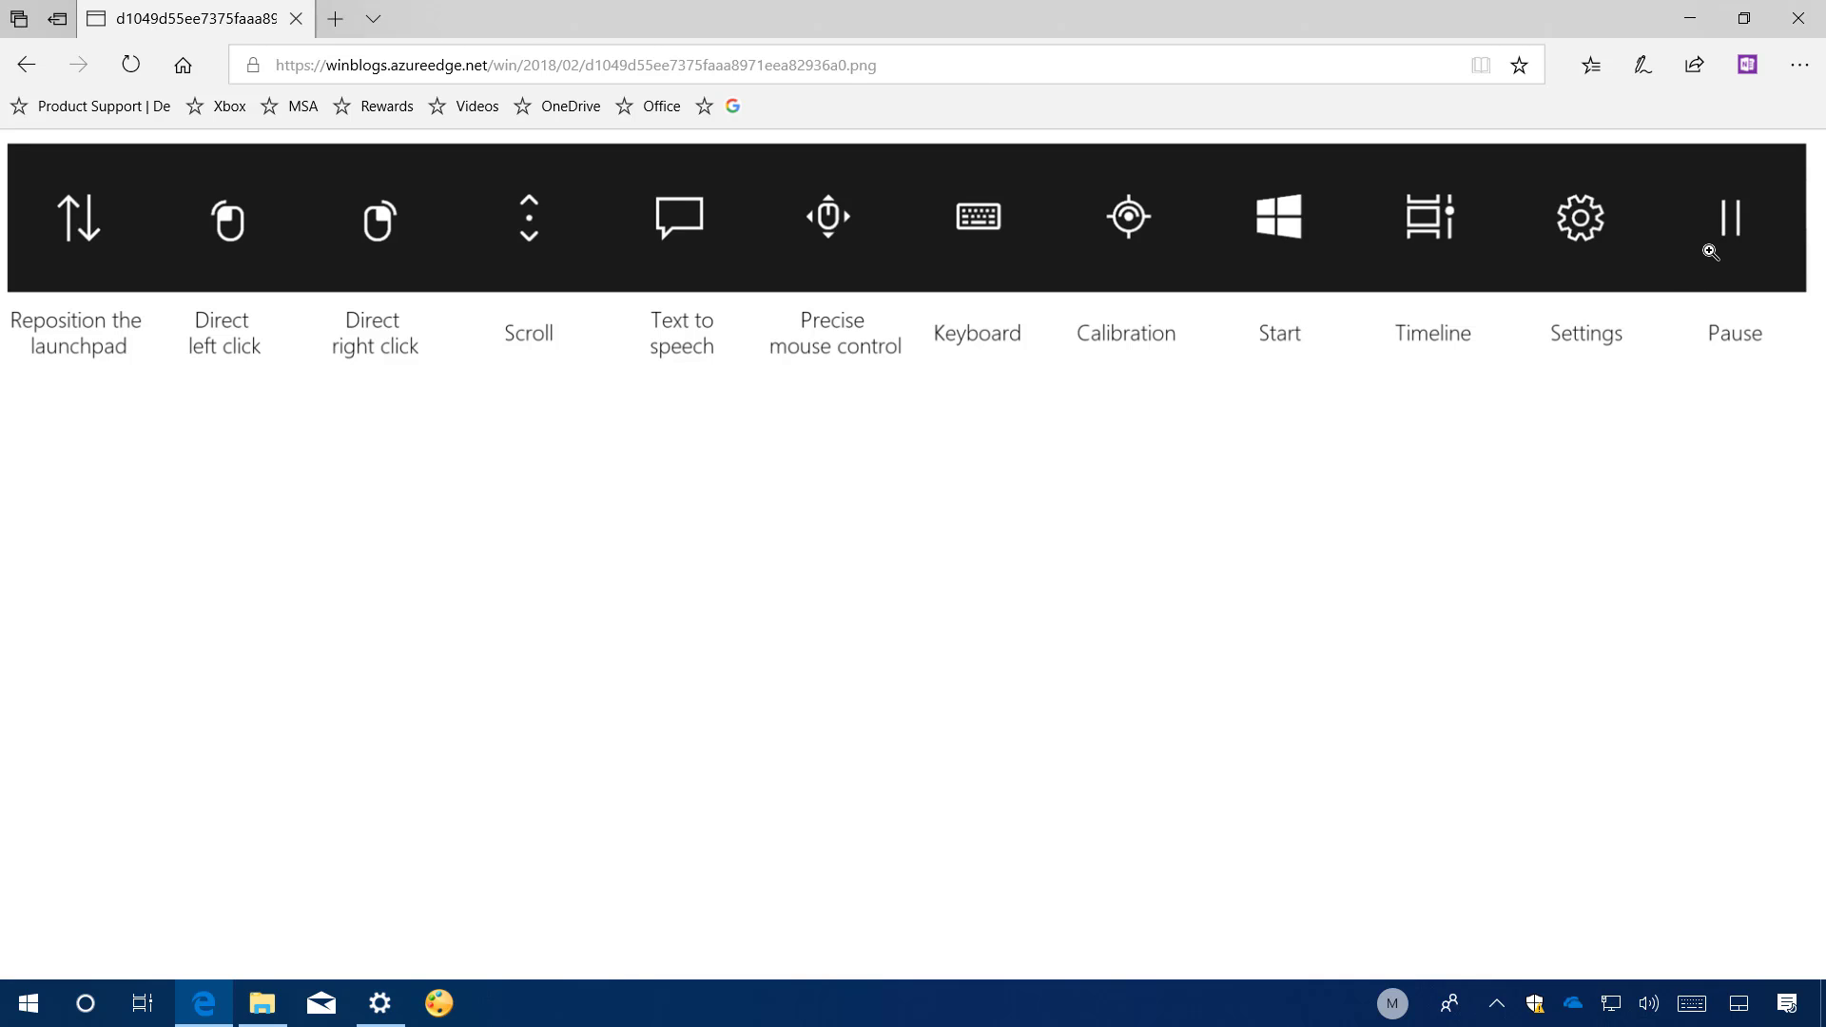
key(alt+Tab)
Step: Go to Privacy > Speech, inking & typing, check the user dictionary, and return to that page
click(565, 536)
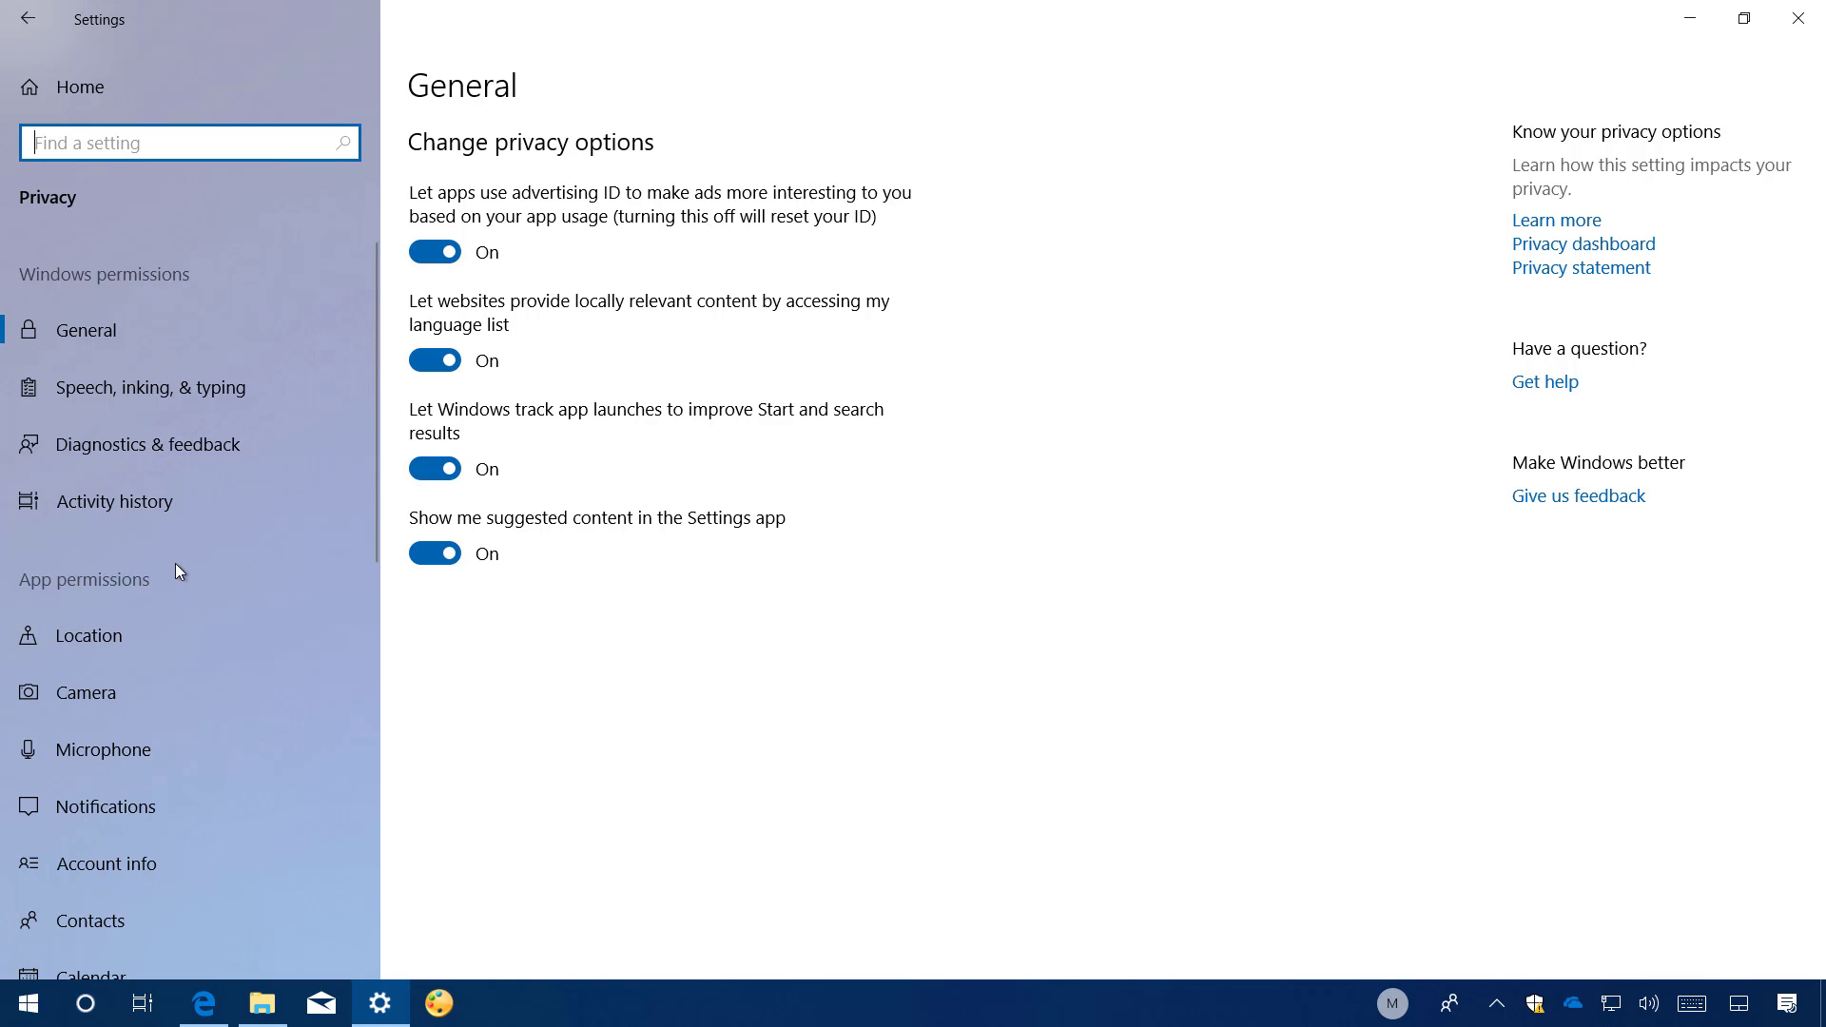
click(158, 396)
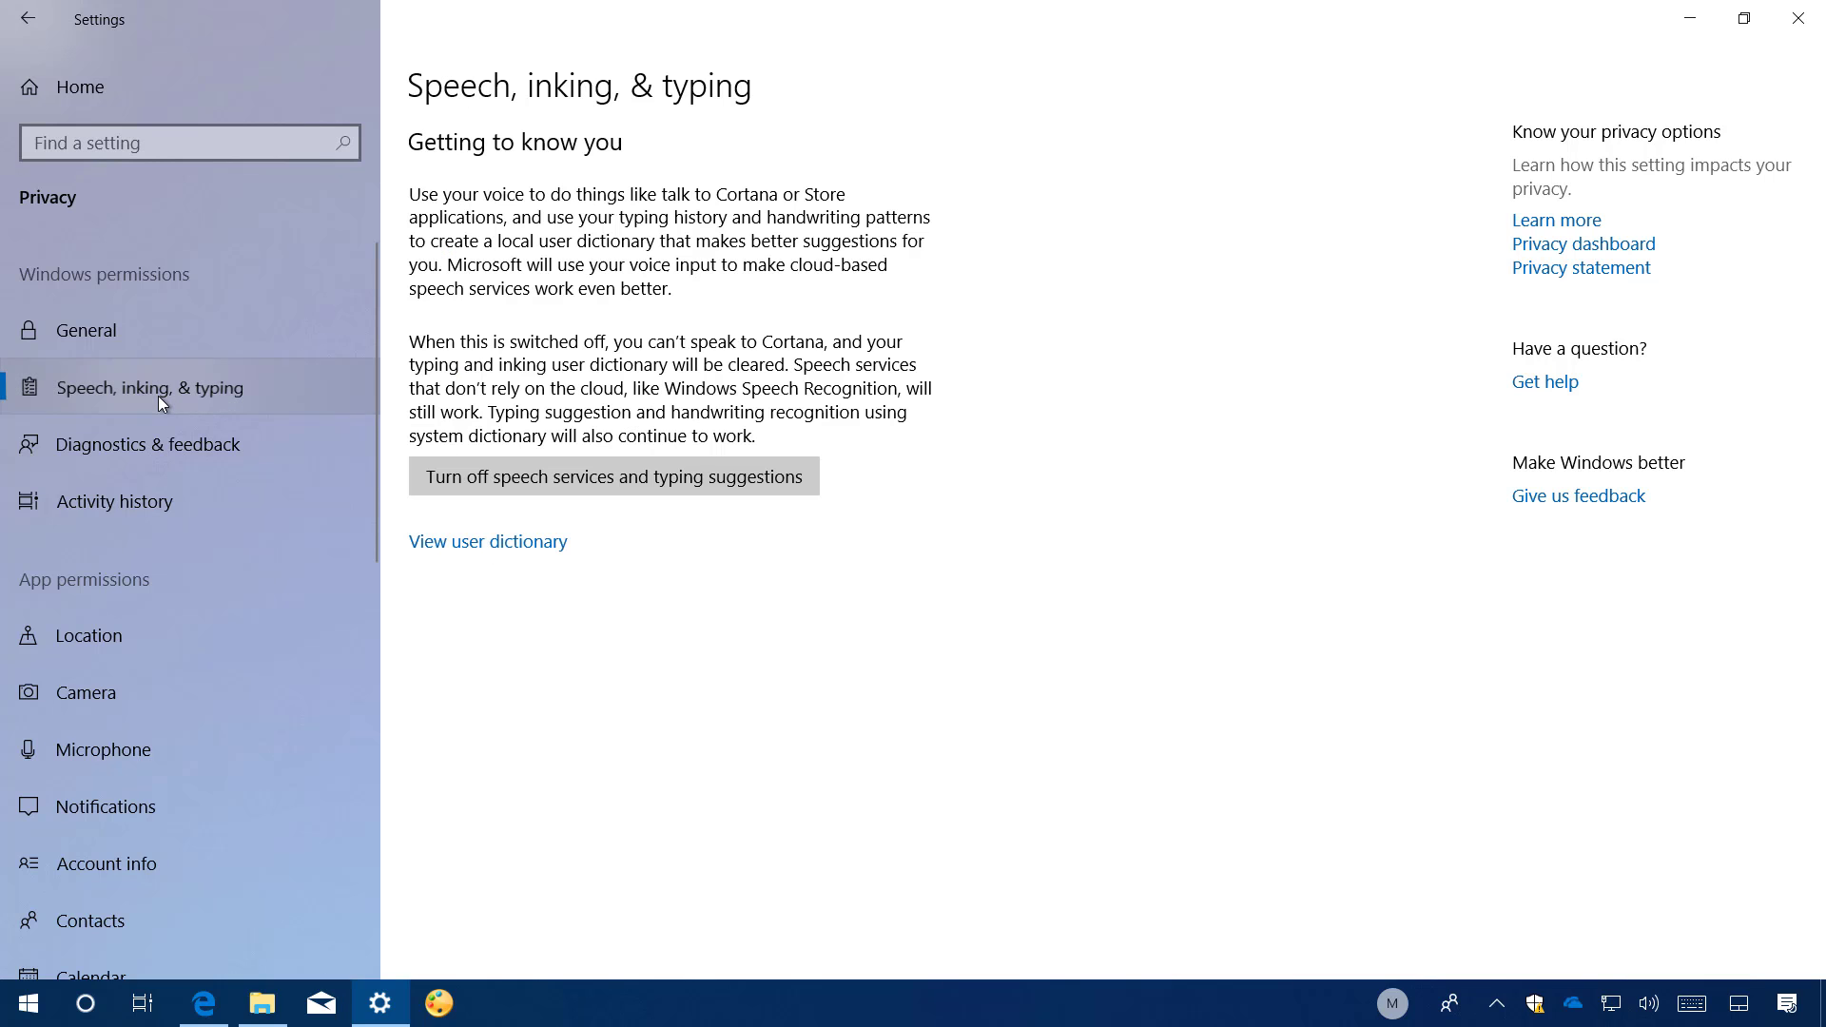
click(488, 548)
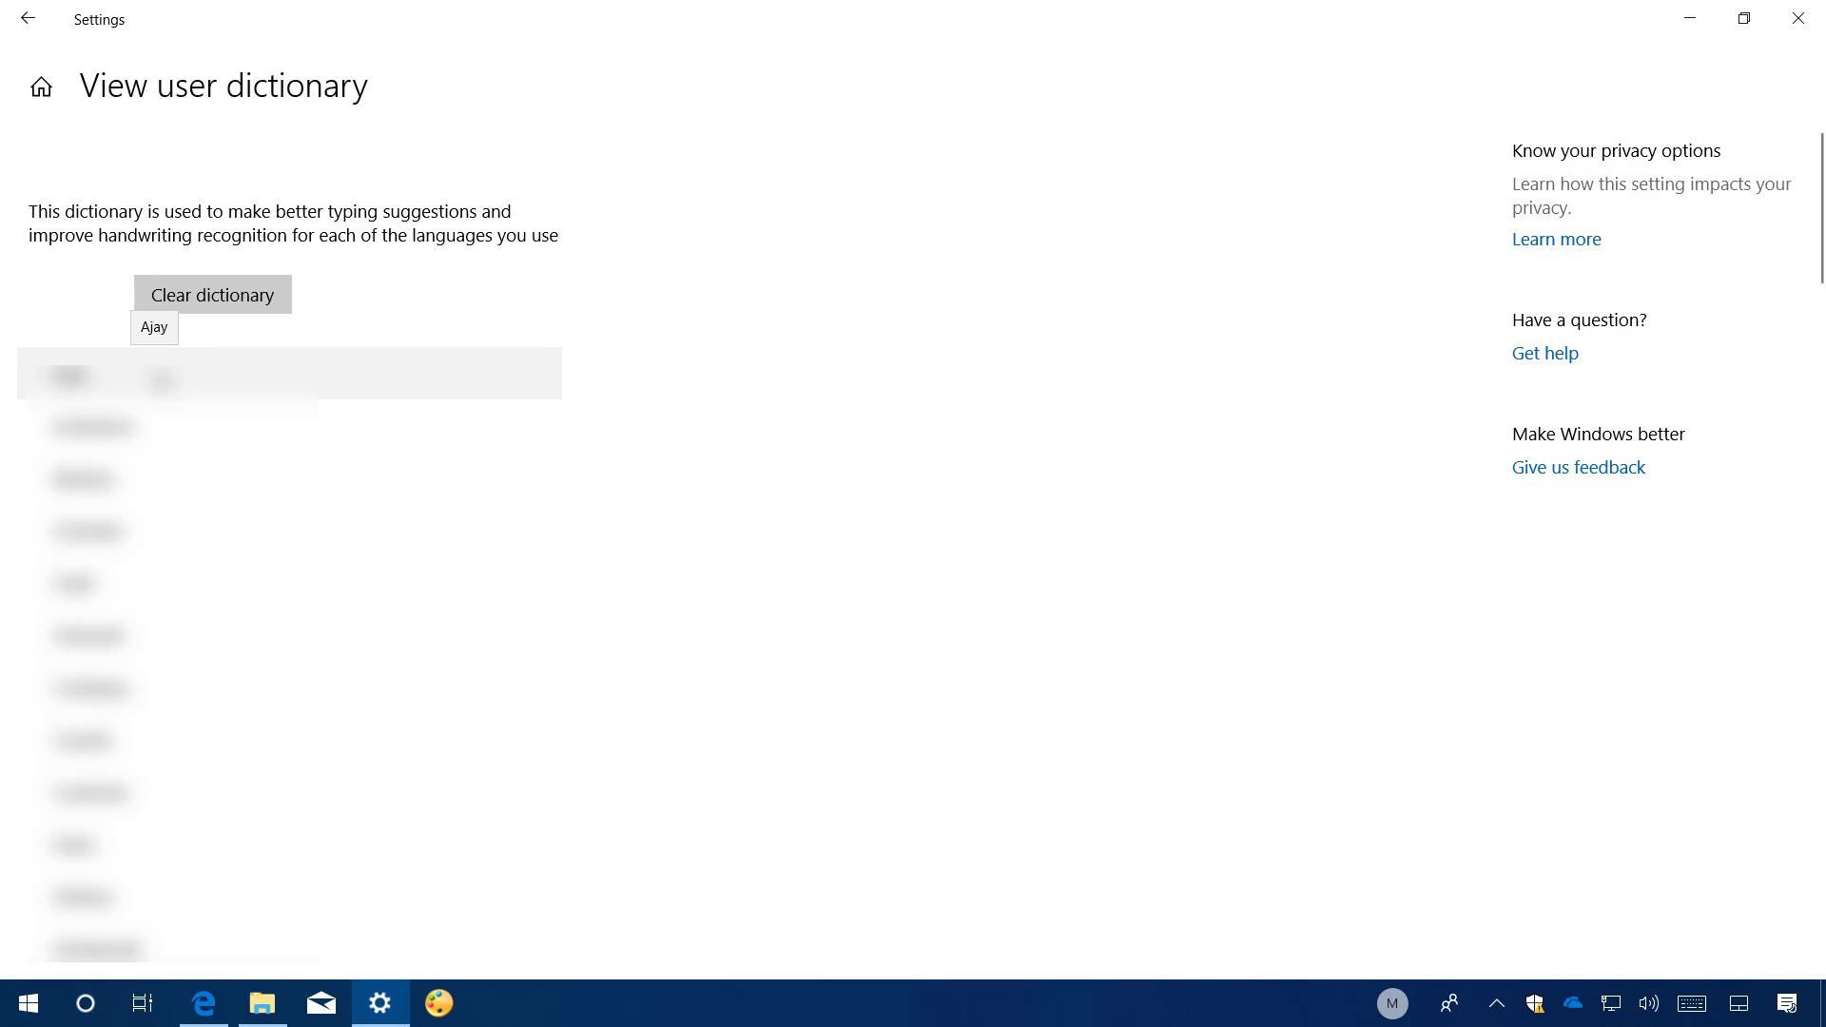
key(alt+Left)
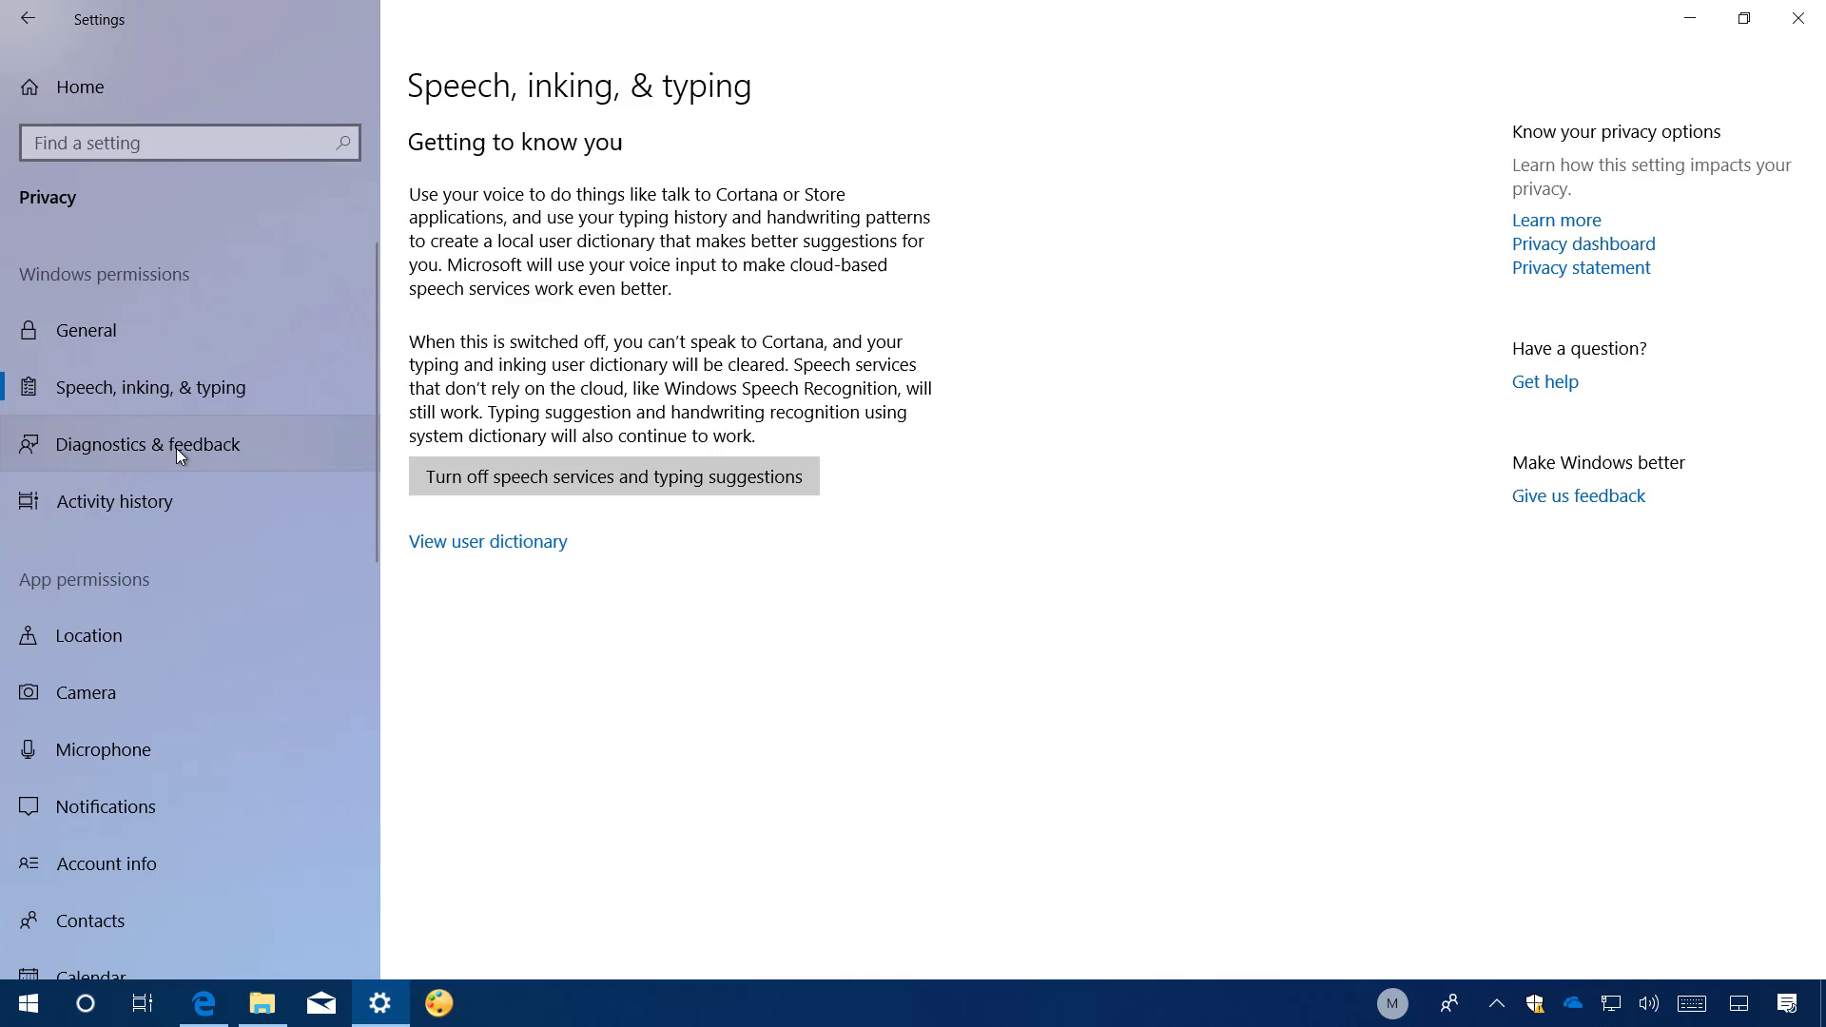
Step: Show the Delete diagnostic data section on the Diagnostics & feedback privacy page
click(171, 448)
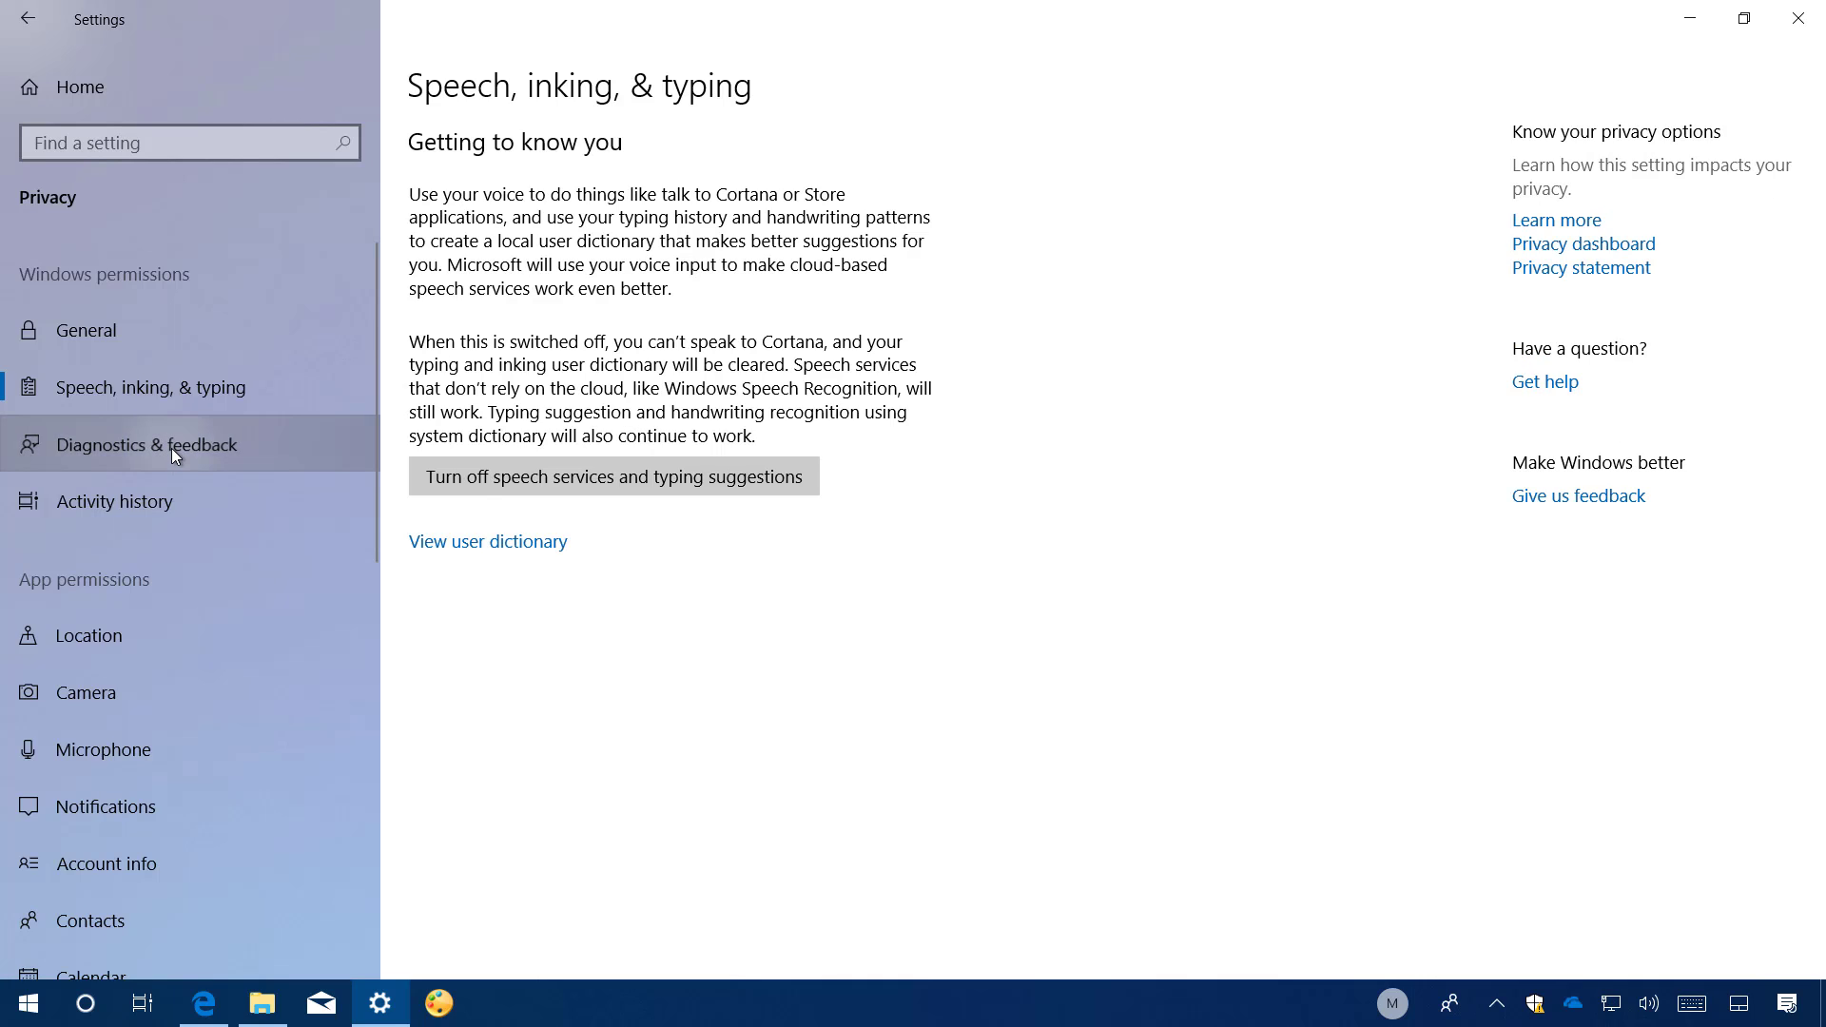
scroll(797, 506, down, 6)
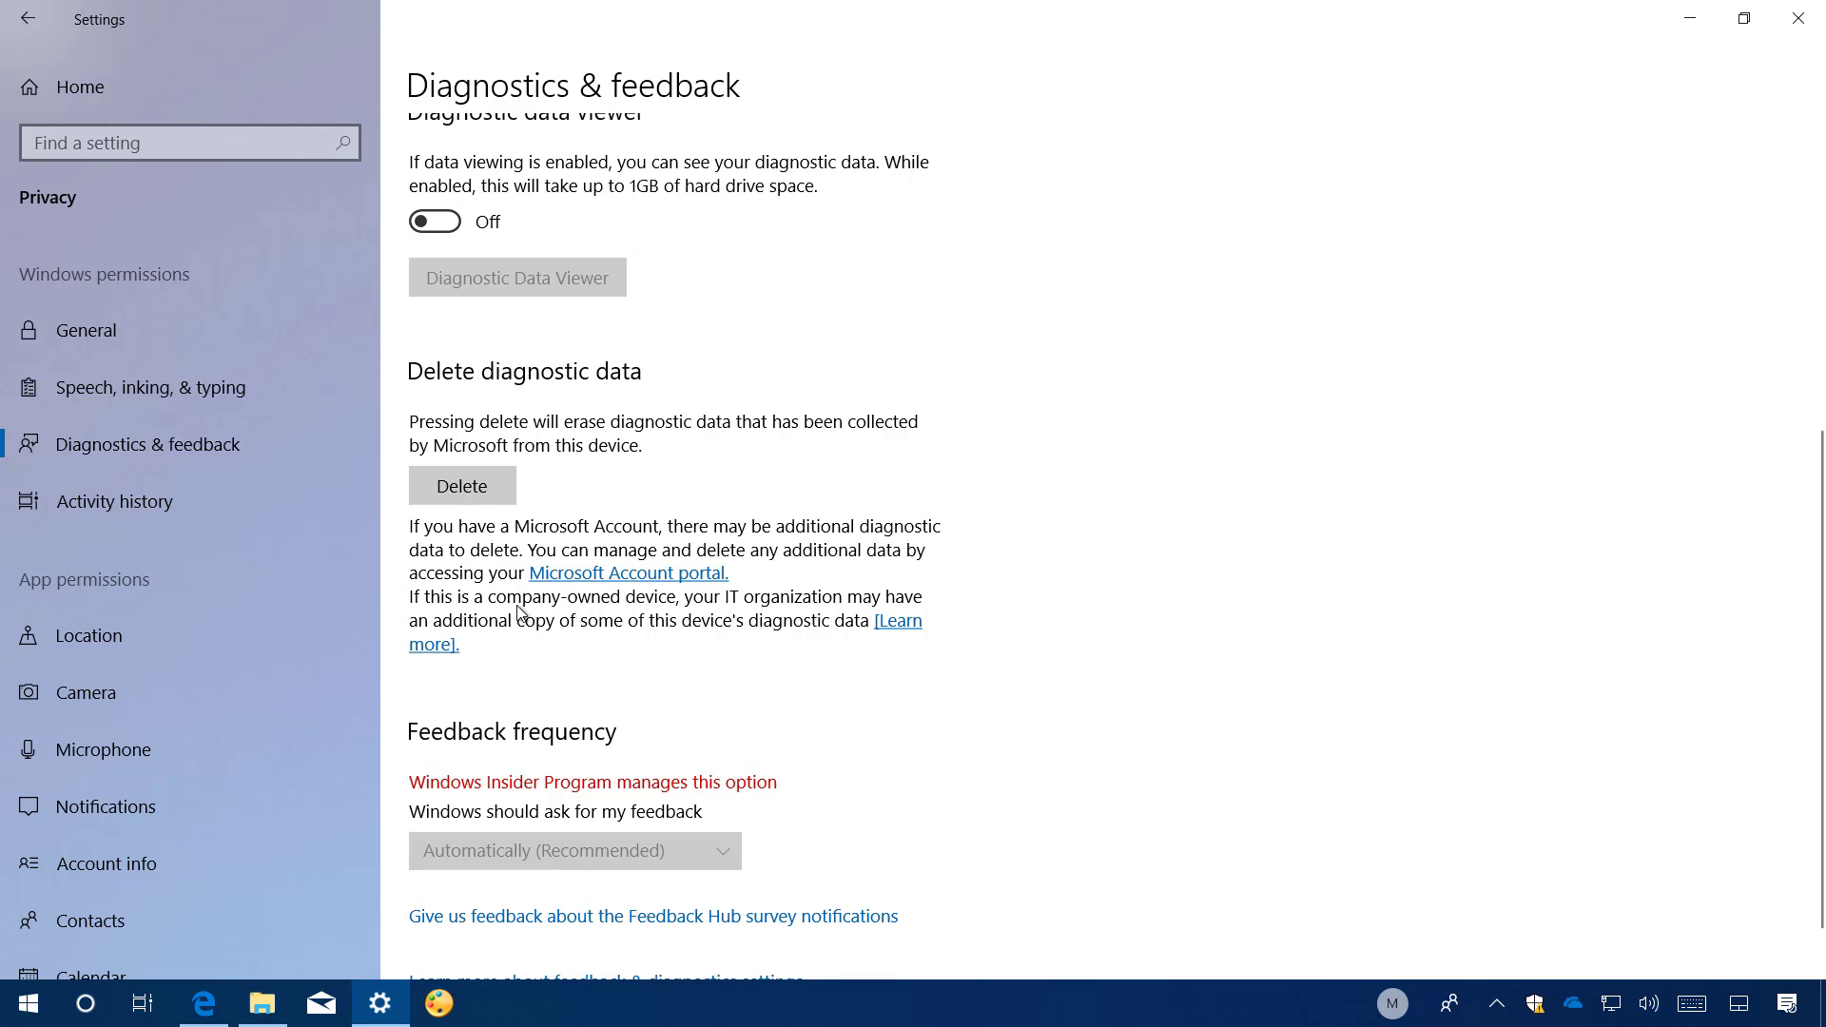
Step: Check the Privacy > File system page, then go back to the Settings home page
scroll(140, 847, down, 10)
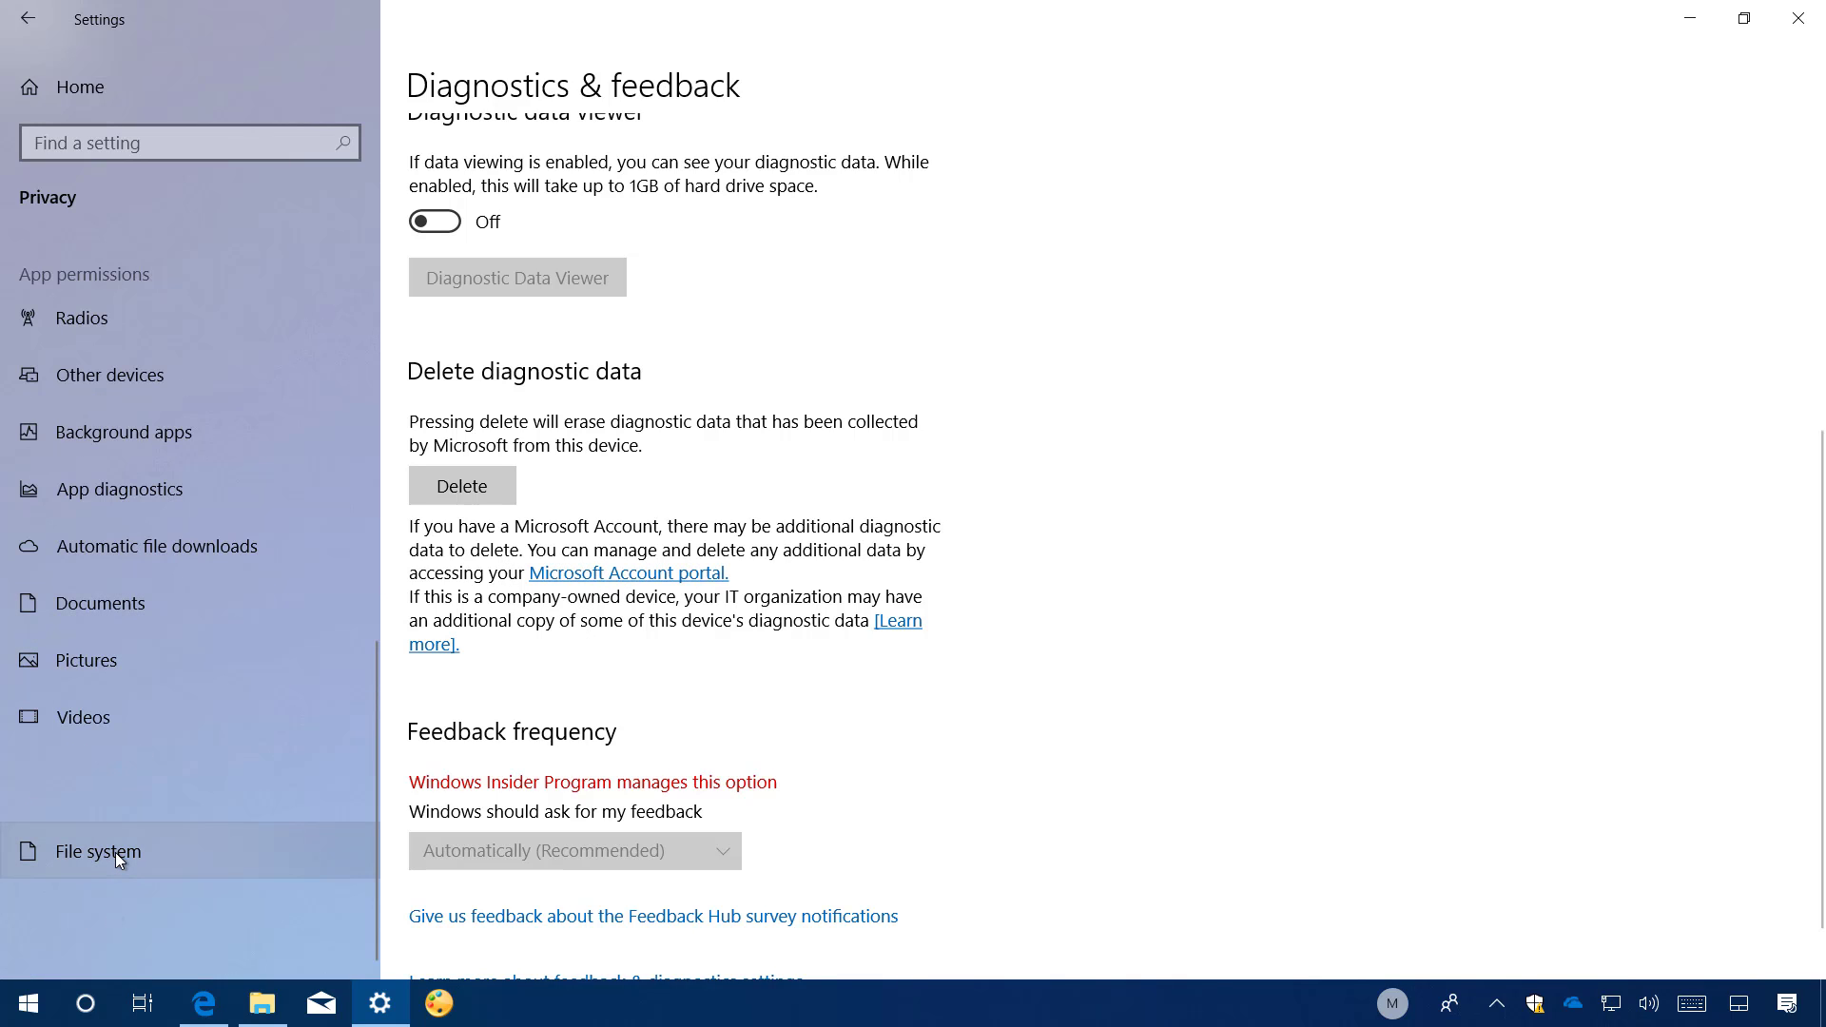
click(116, 852)
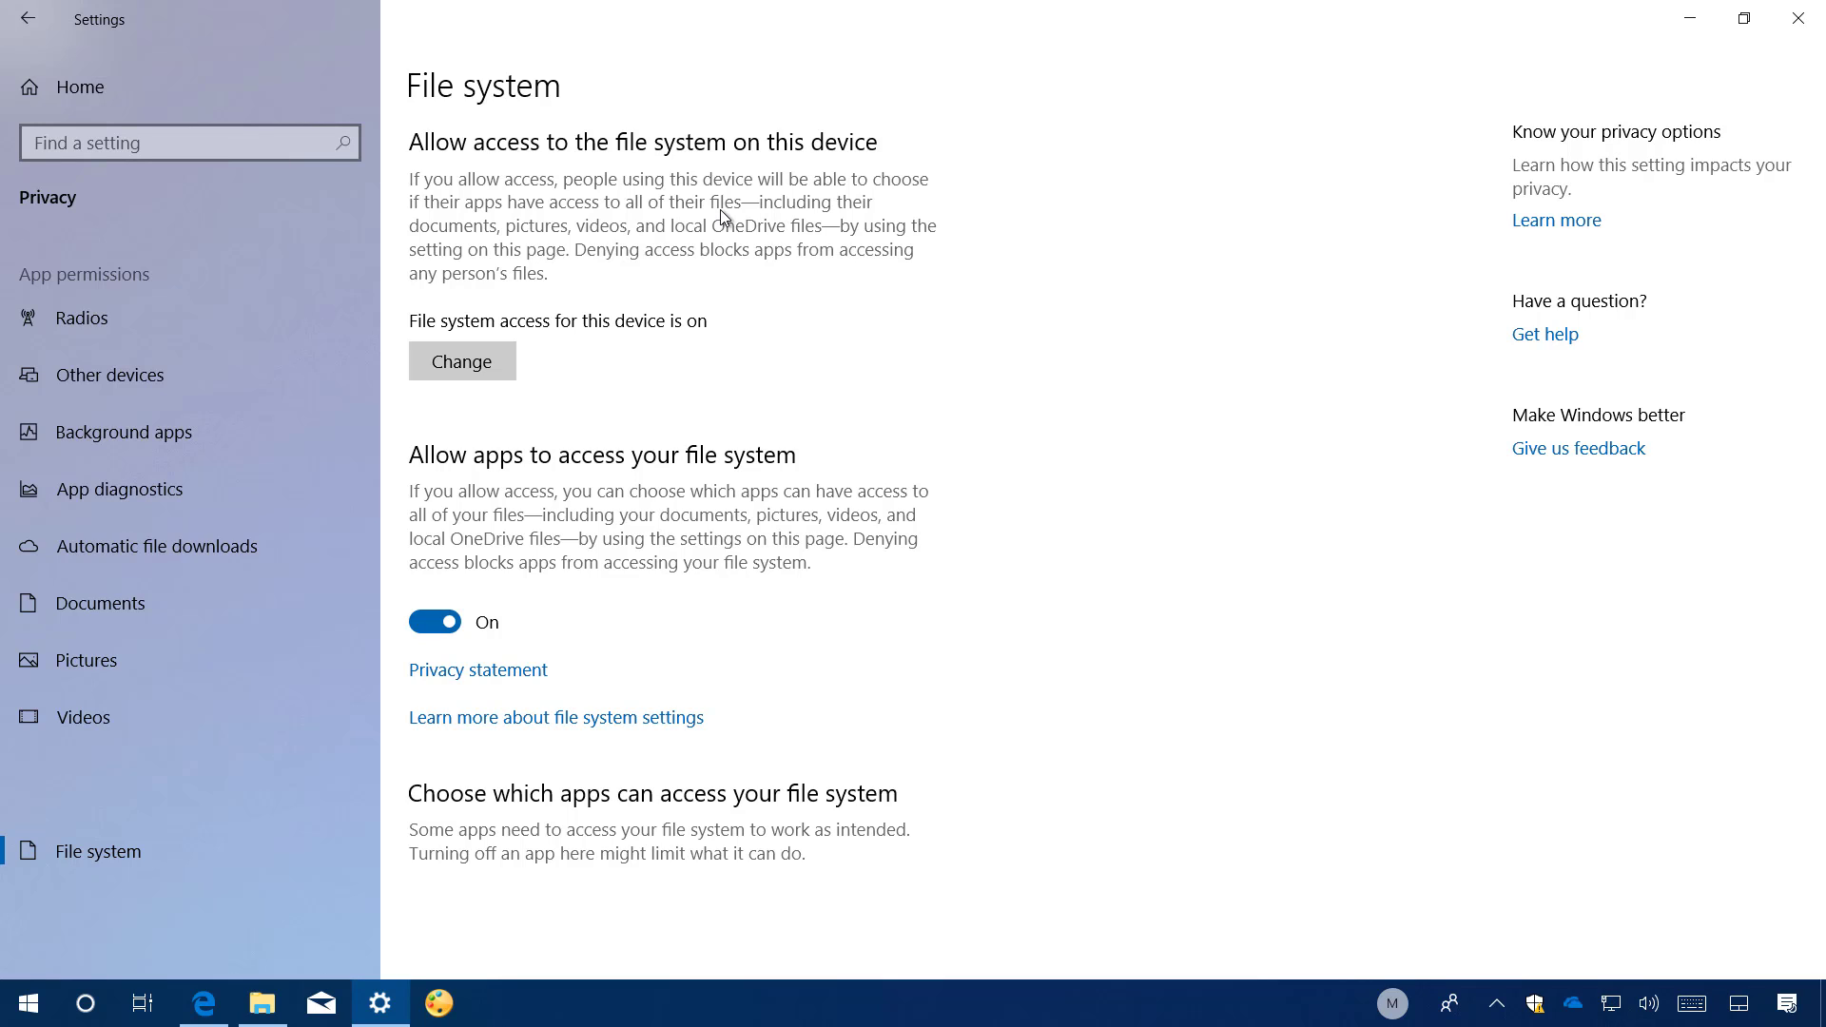
click(173, 99)
Step: View the protection areas under Update & Security > Windows Security, then minimize Settings
click(893, 529)
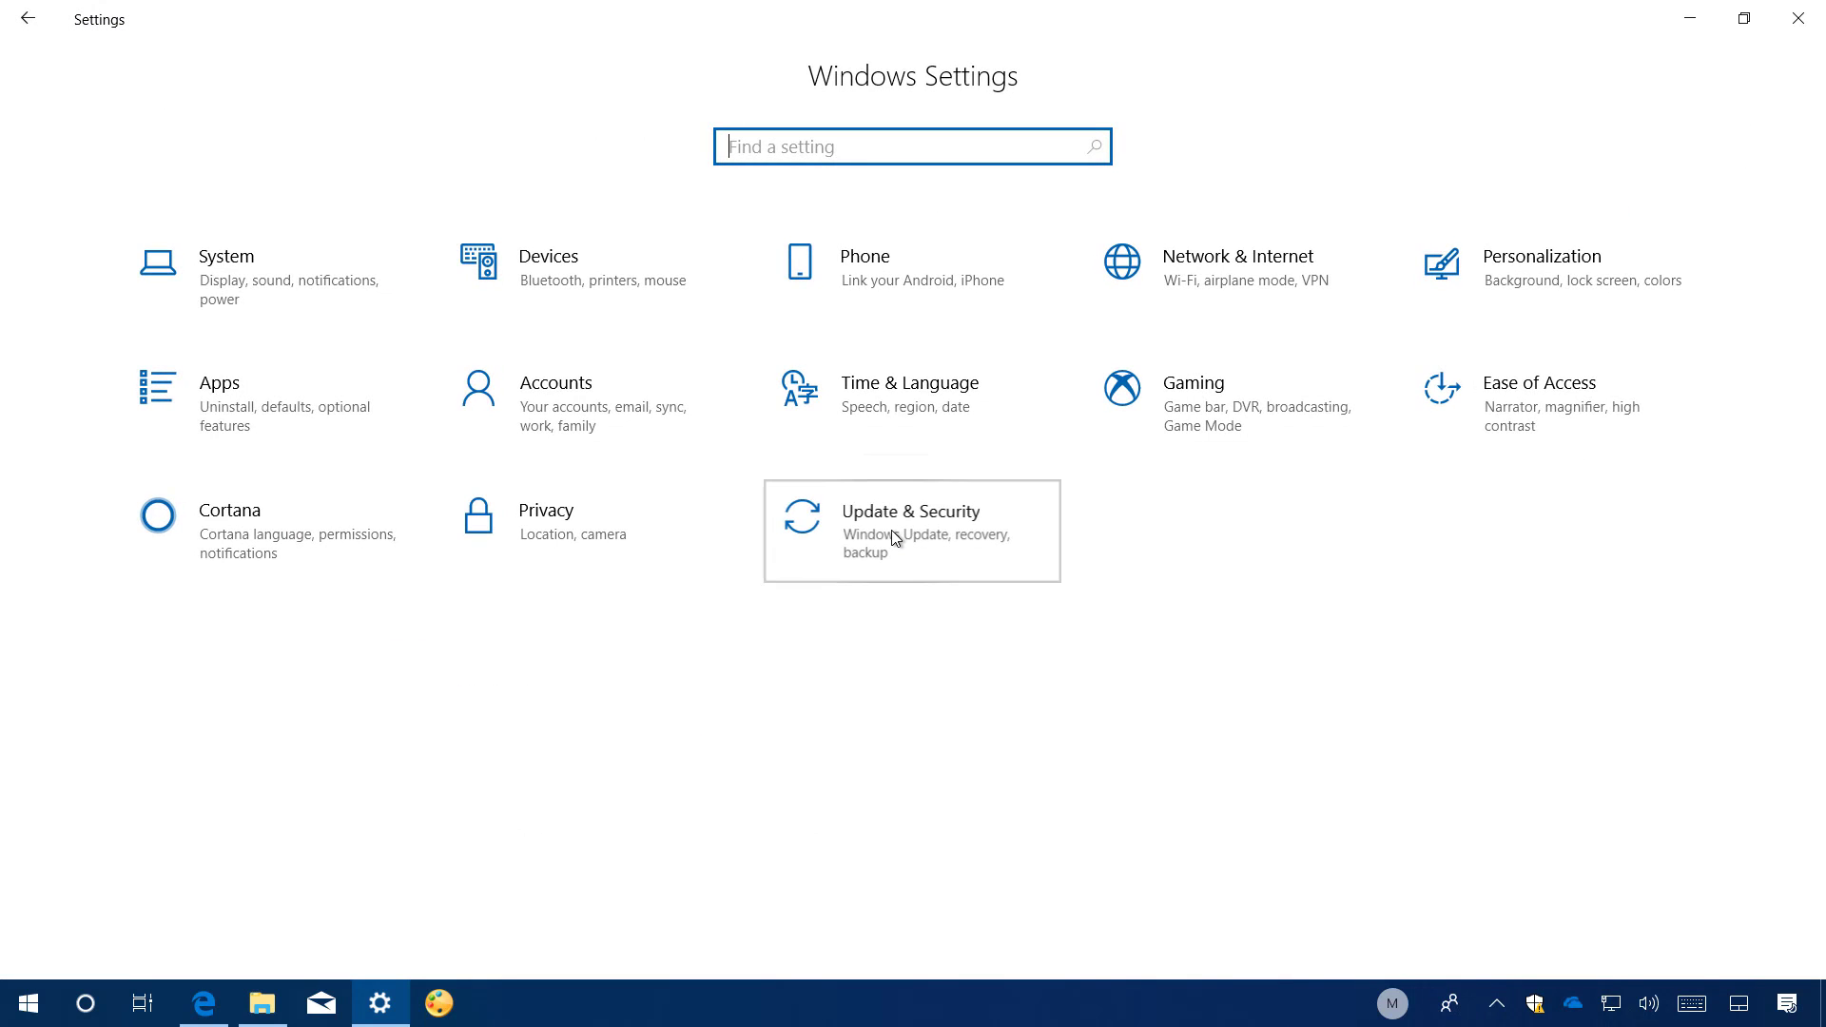
click(111, 308)
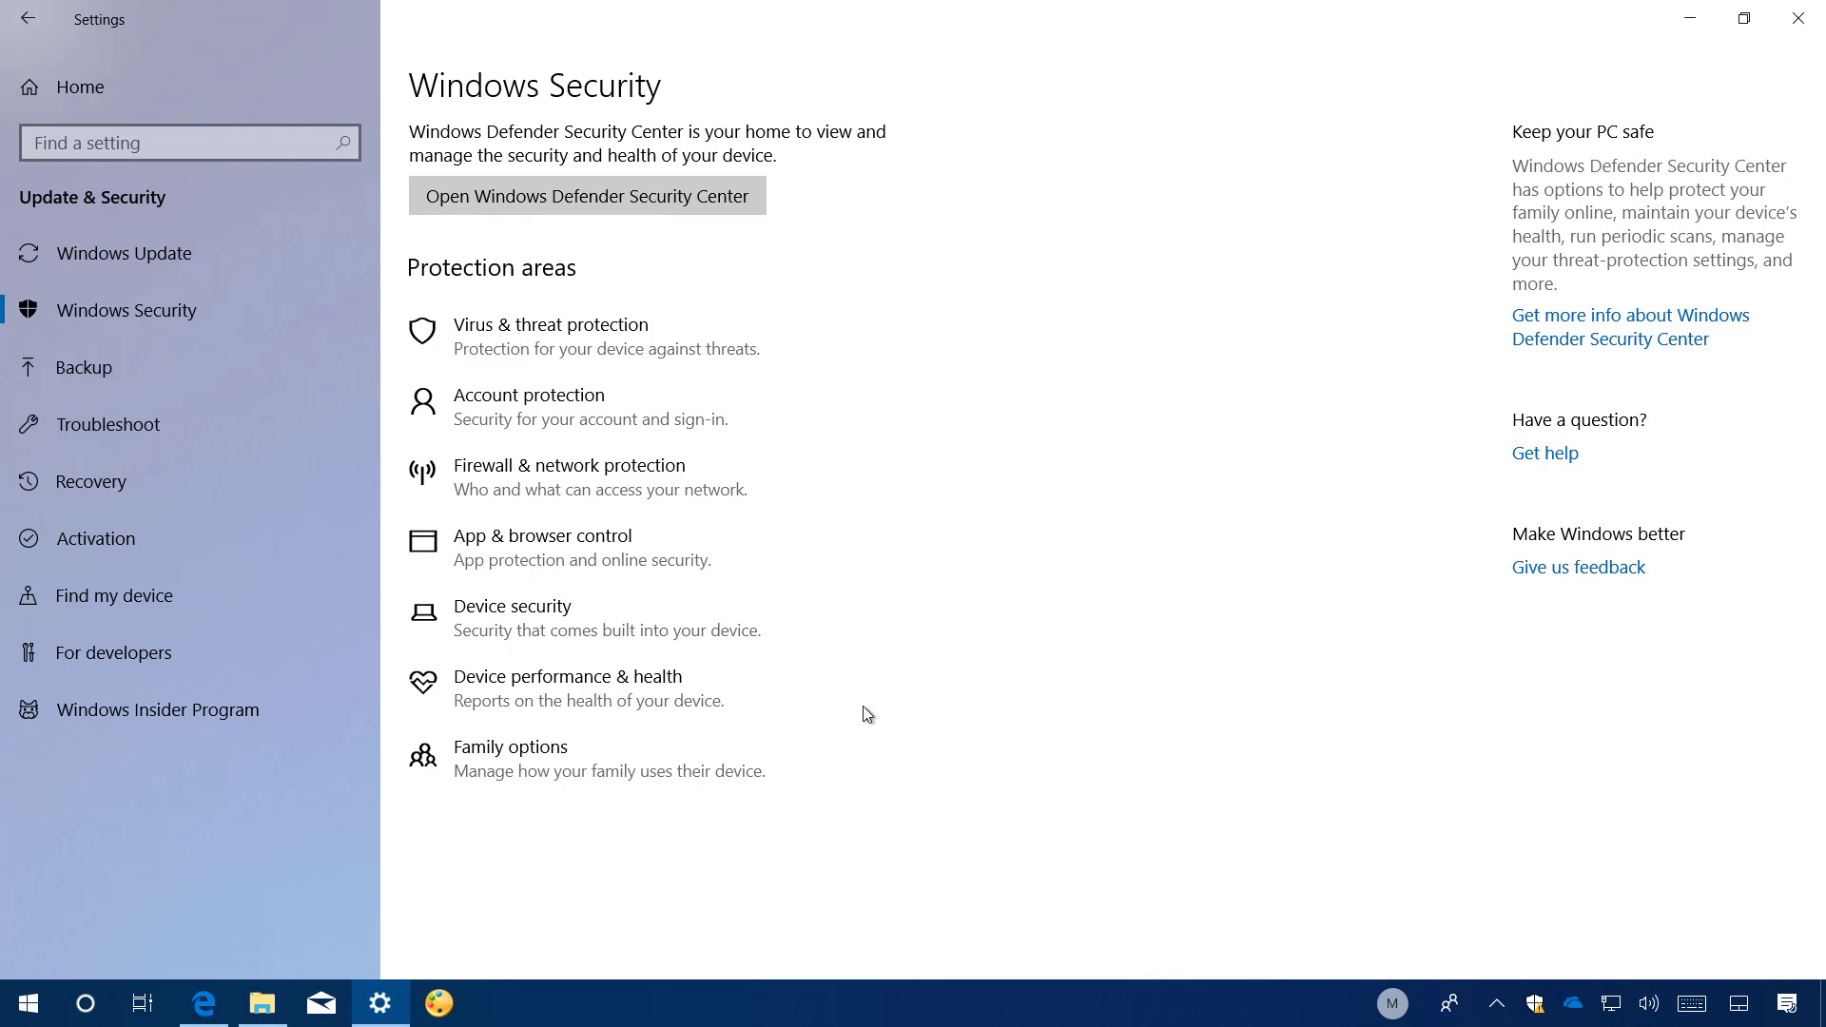
click(1691, 24)
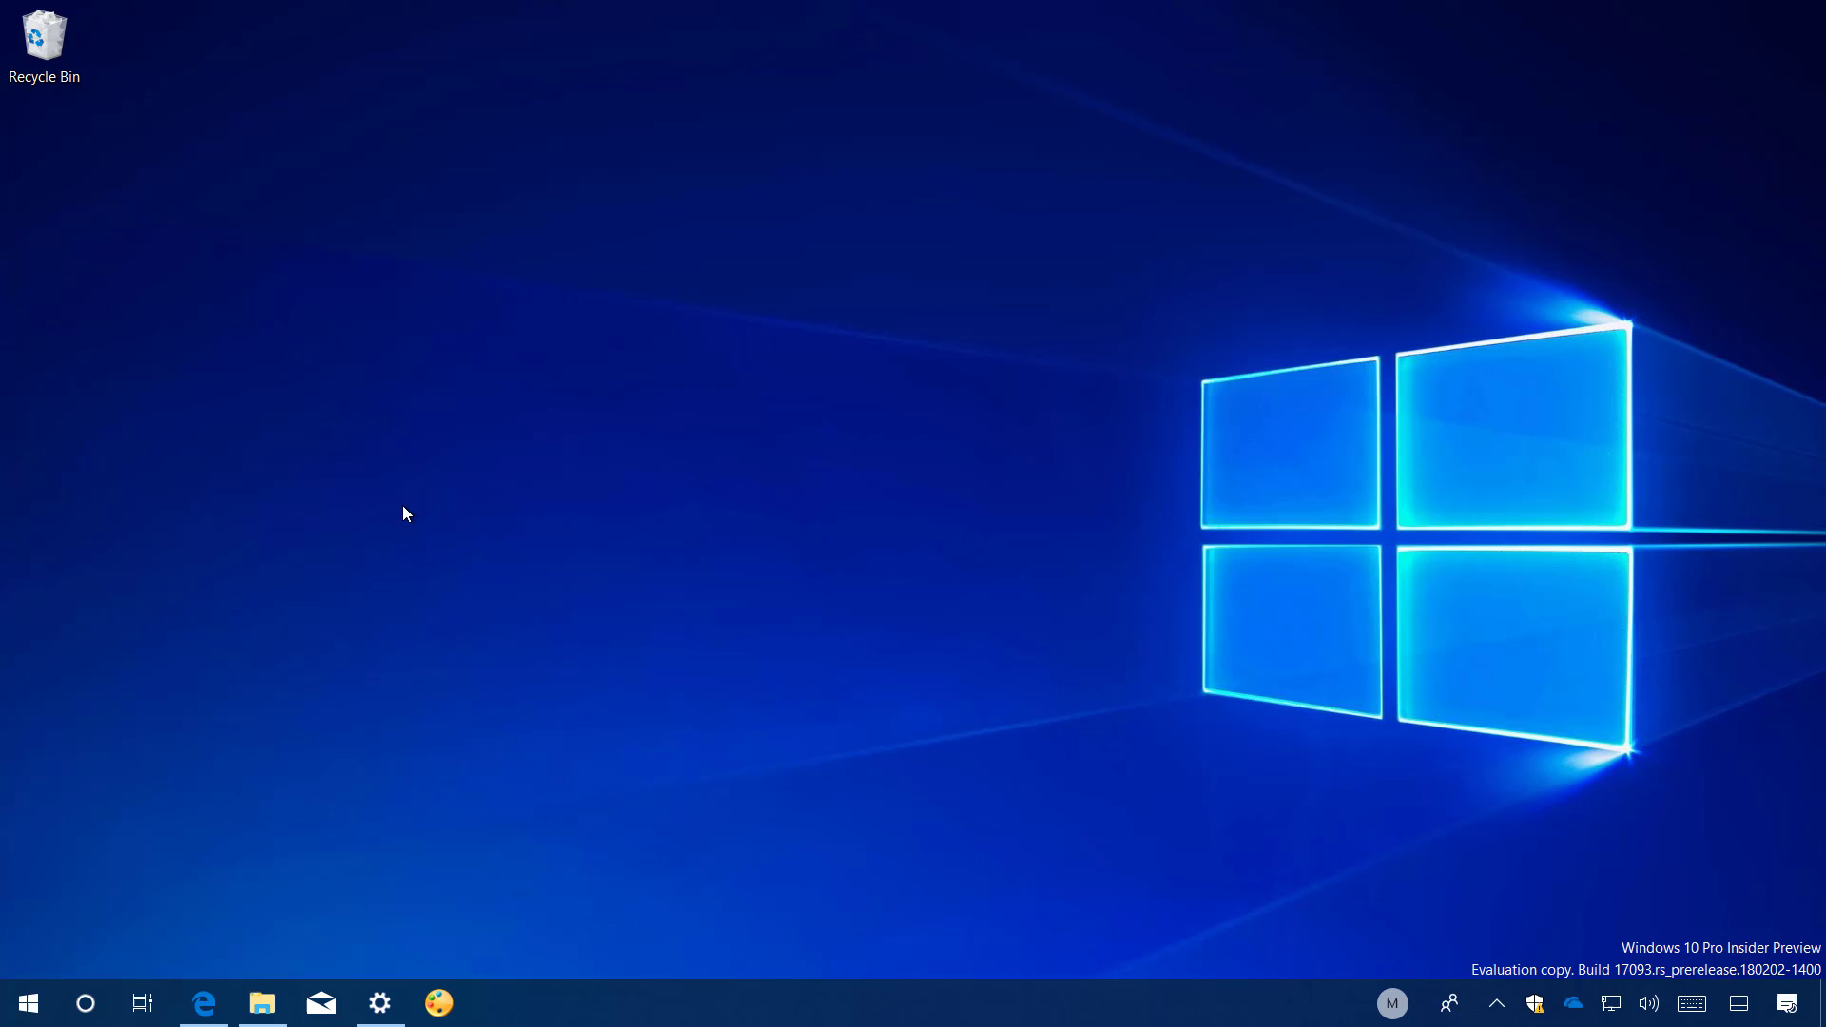
Step: Launch Windows Defender Security Center by searching 'defe' from the Start menu
click(47, 1008)
text(defe)
key(Return)
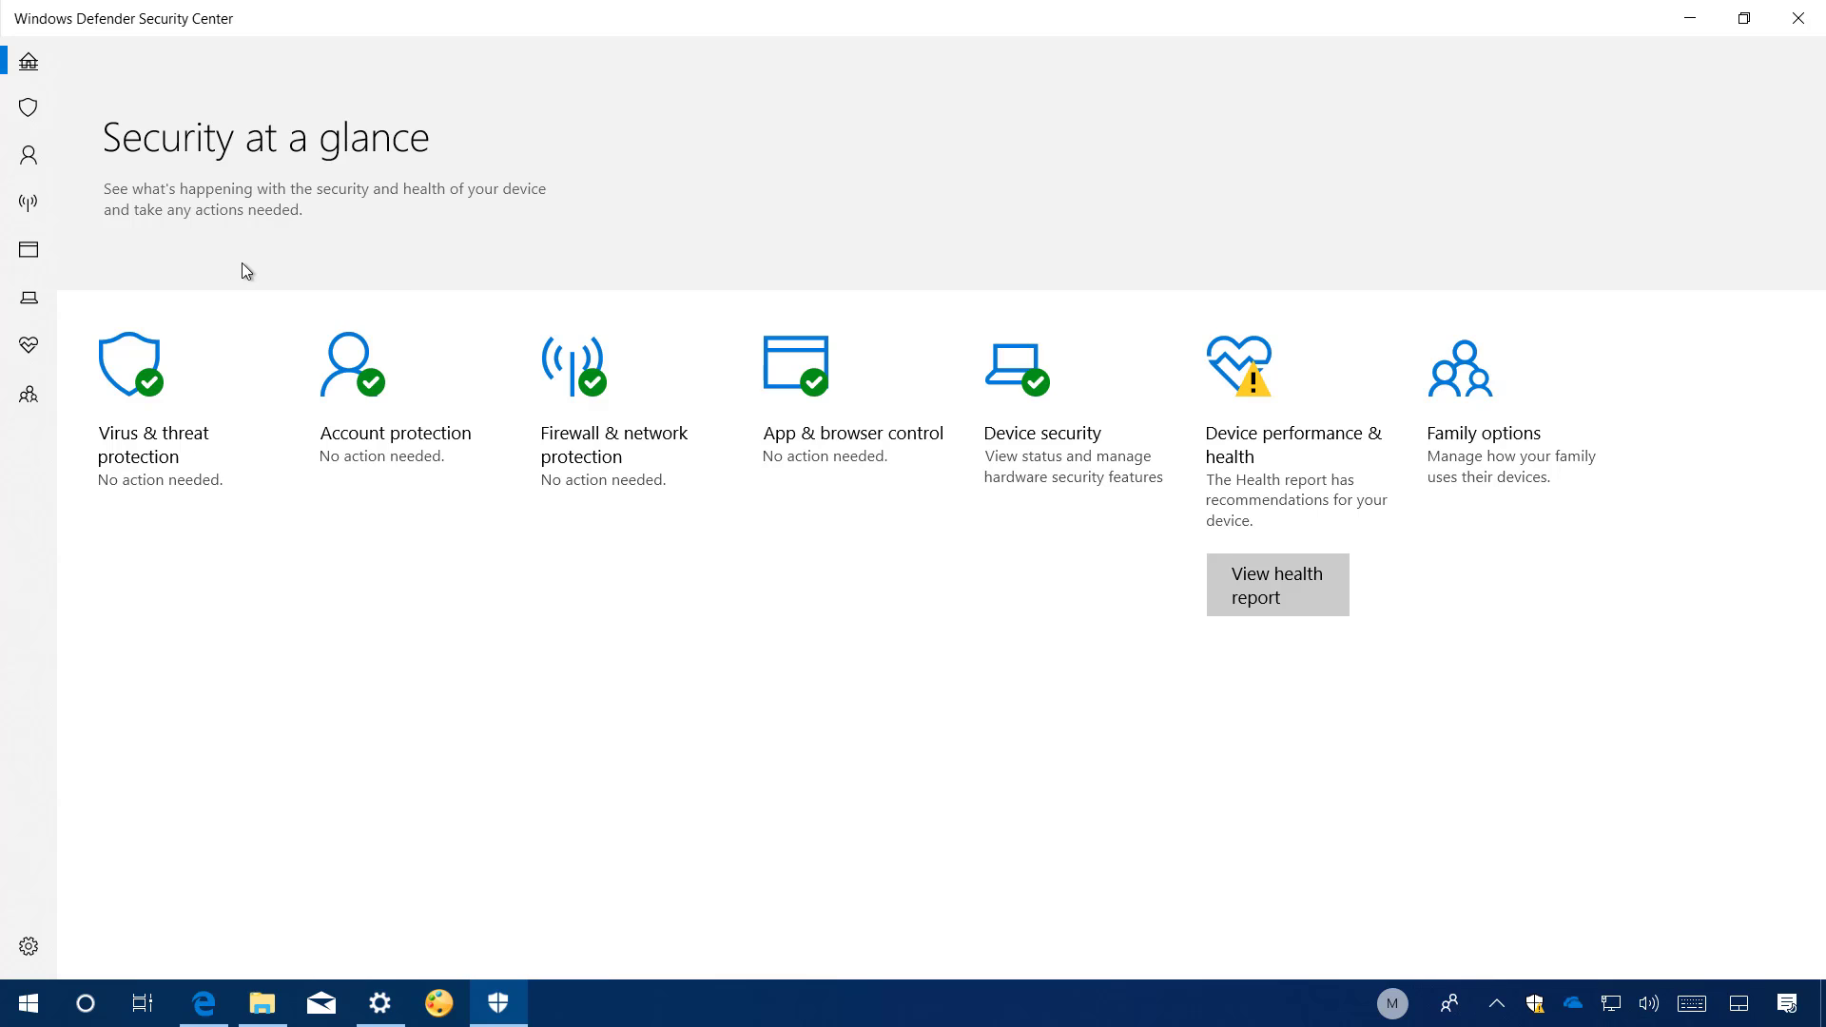
Step: Check the advanced scan options under Virus & threat protection, then show Ransomware protection
click(129, 117)
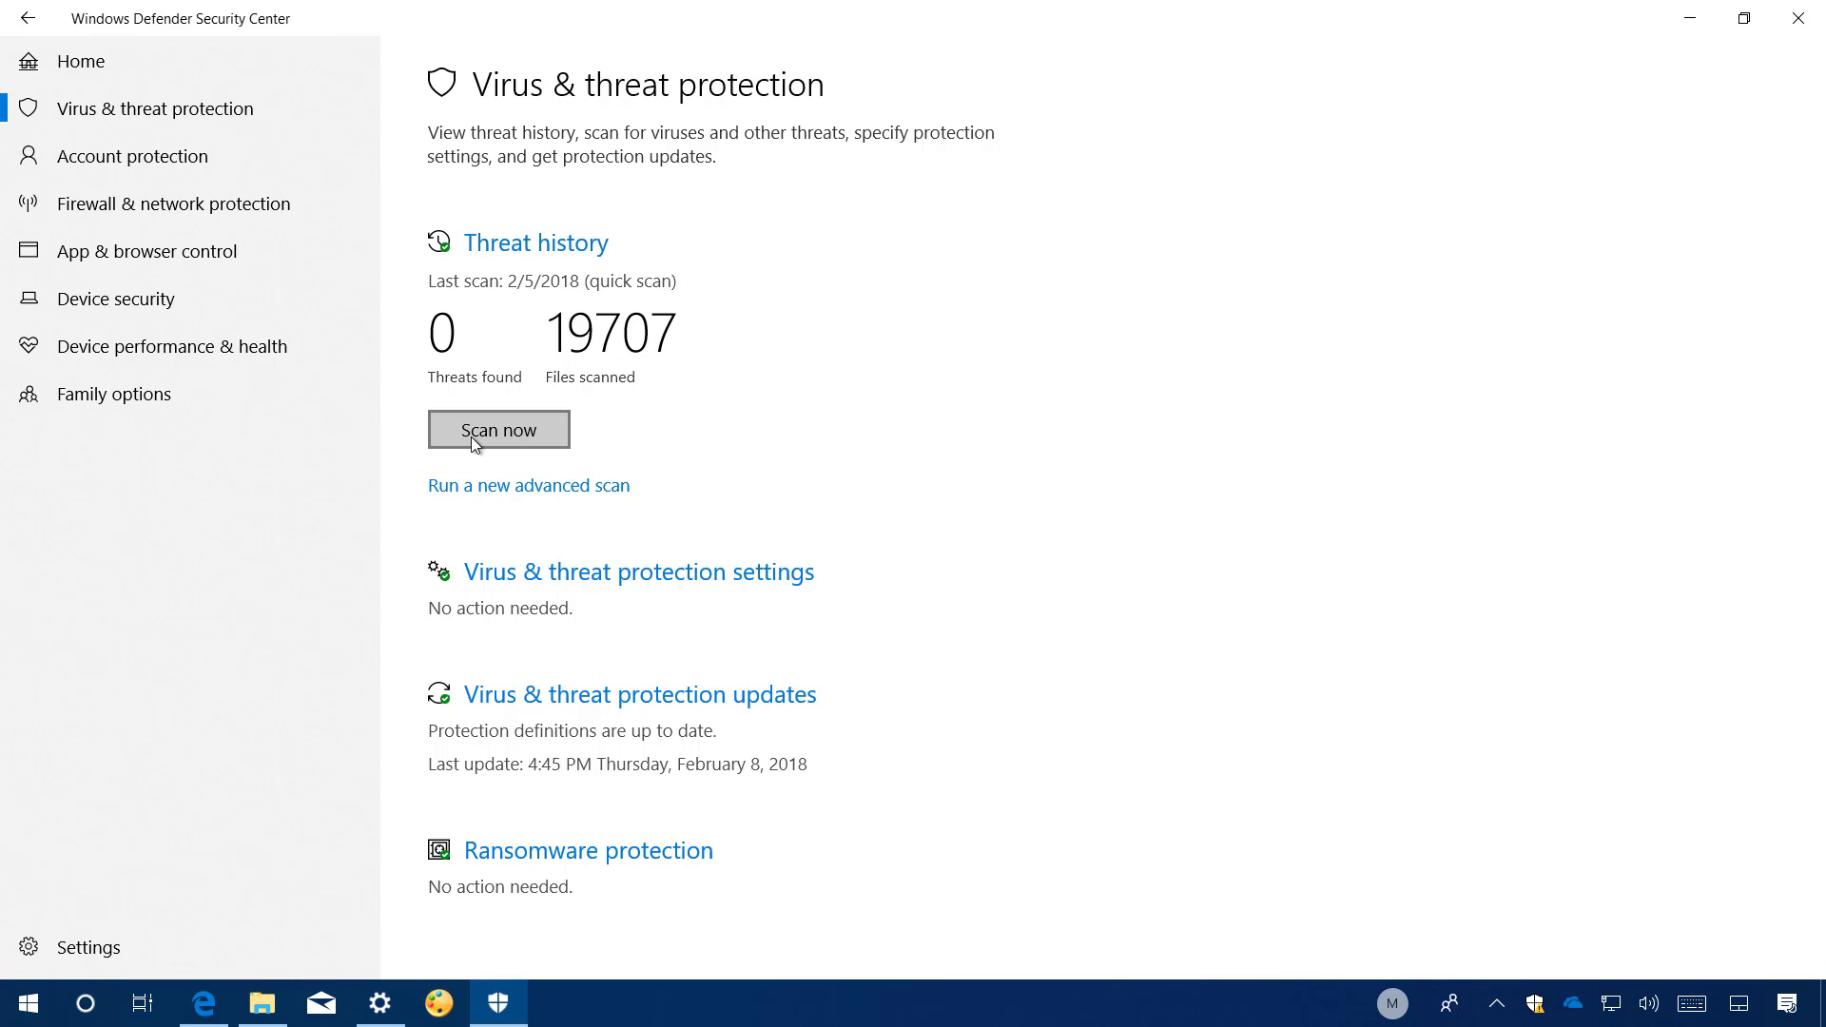
click(502, 489)
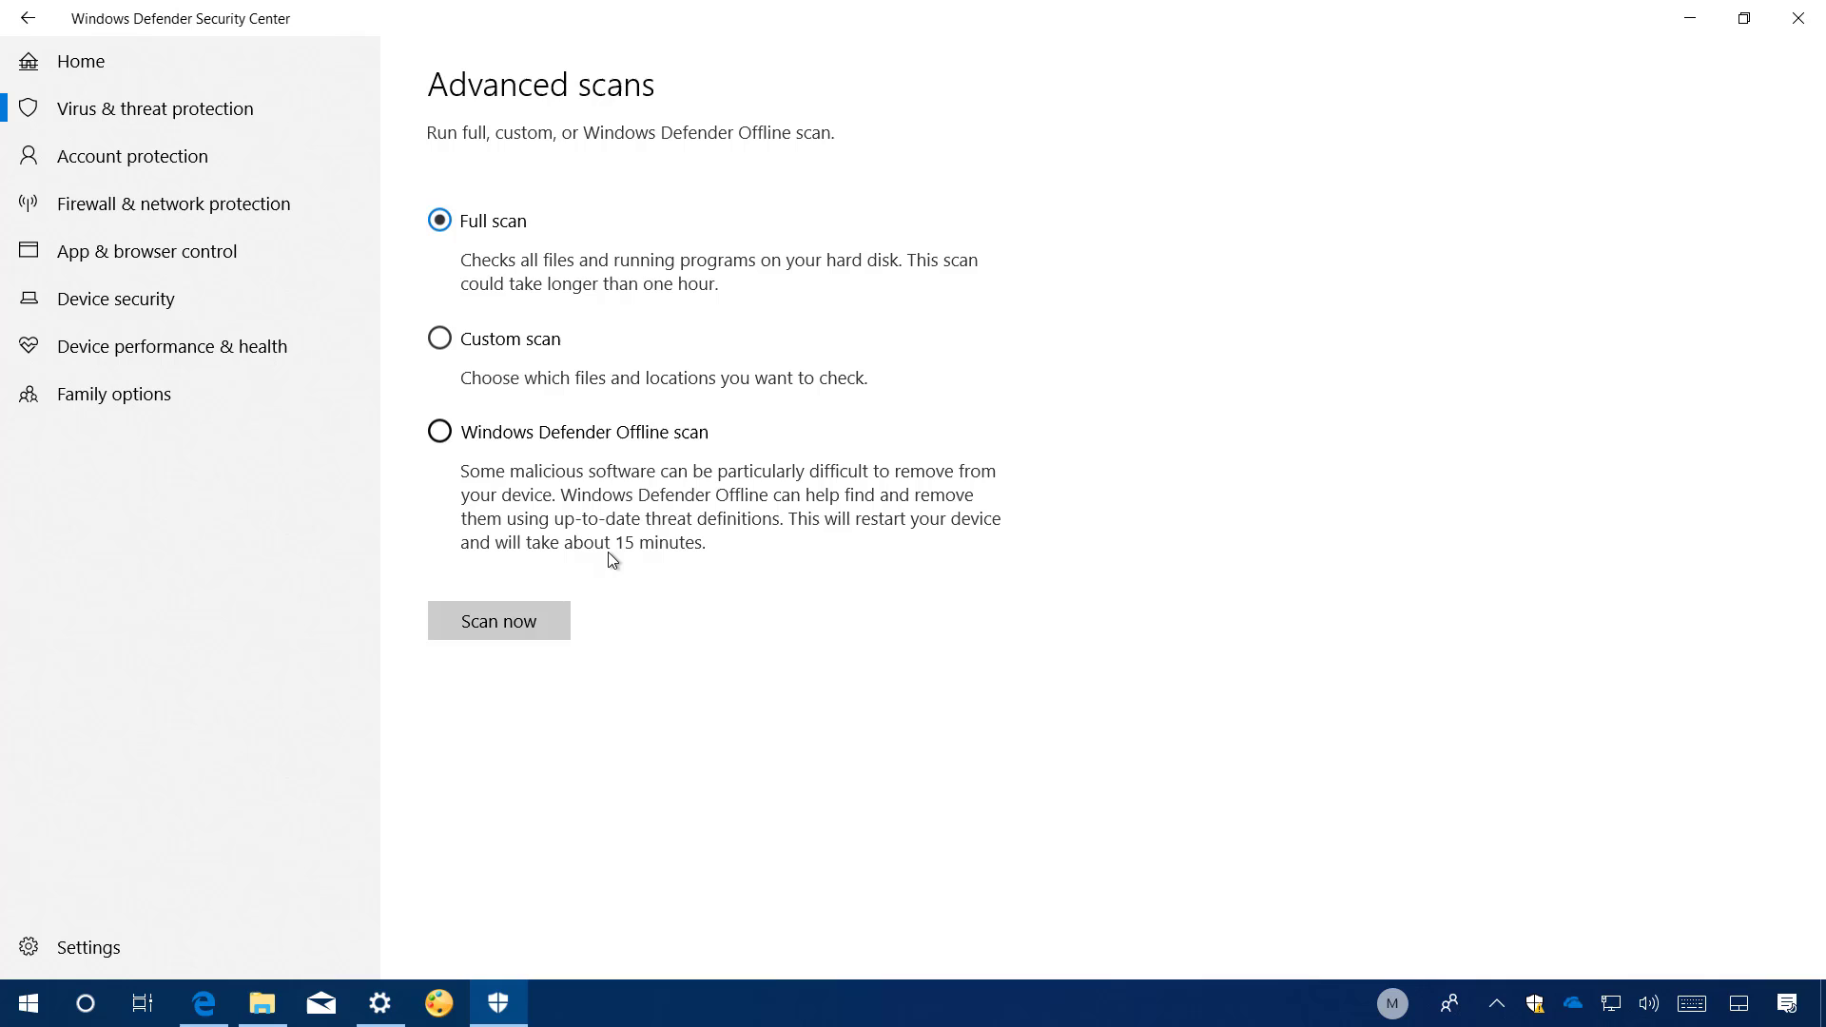
click(525, 615)
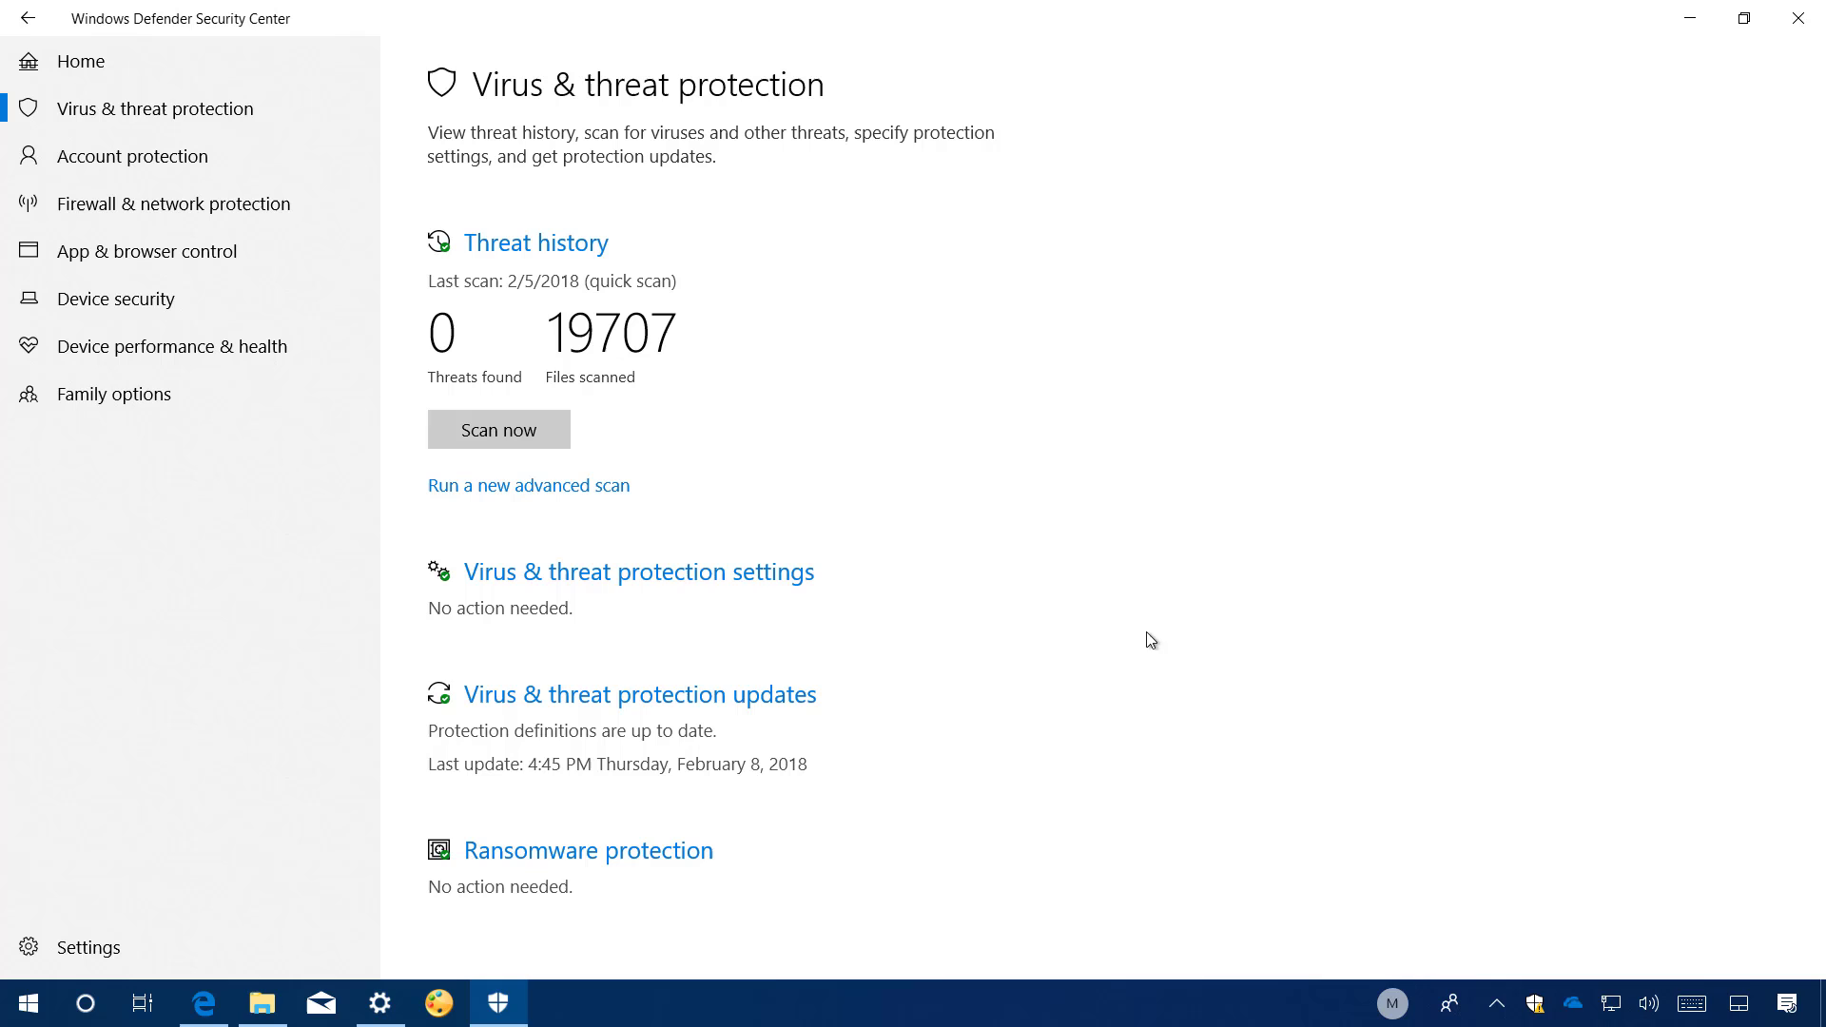
click(562, 858)
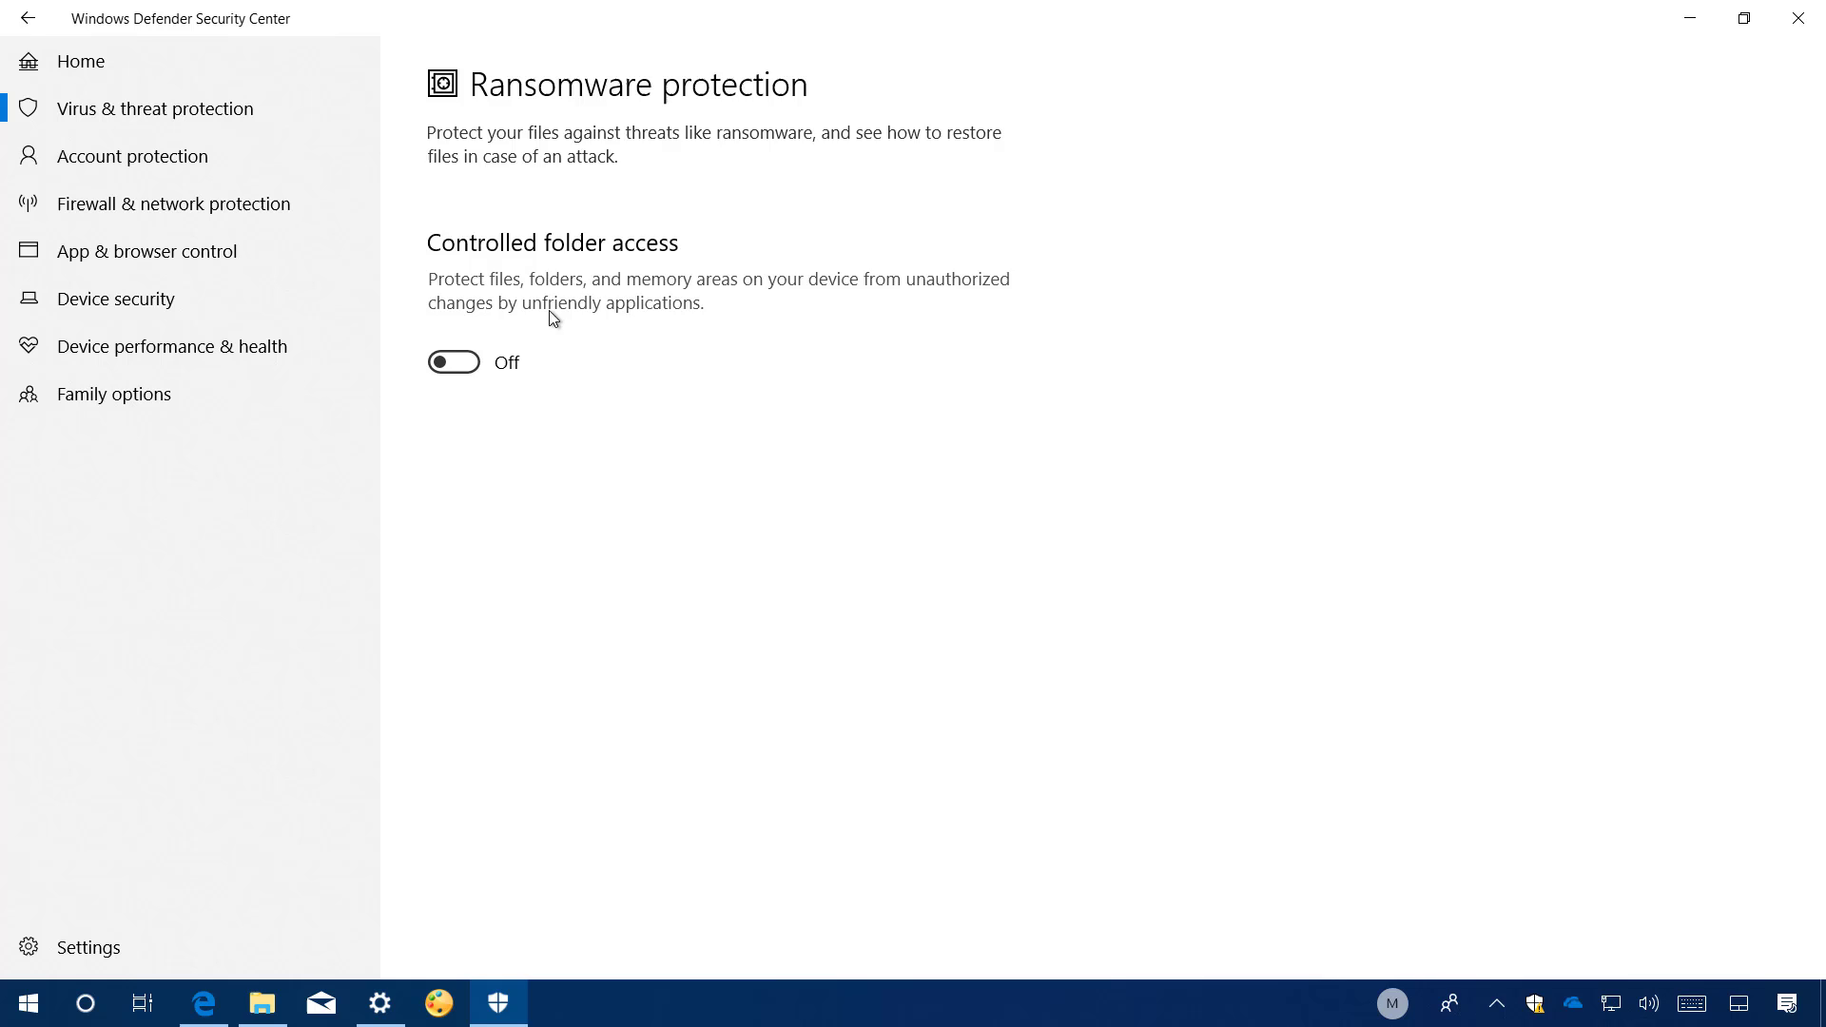
Step: Show the Account protection page with Windows Hello set up and Dynamic lock not set up
click(121, 158)
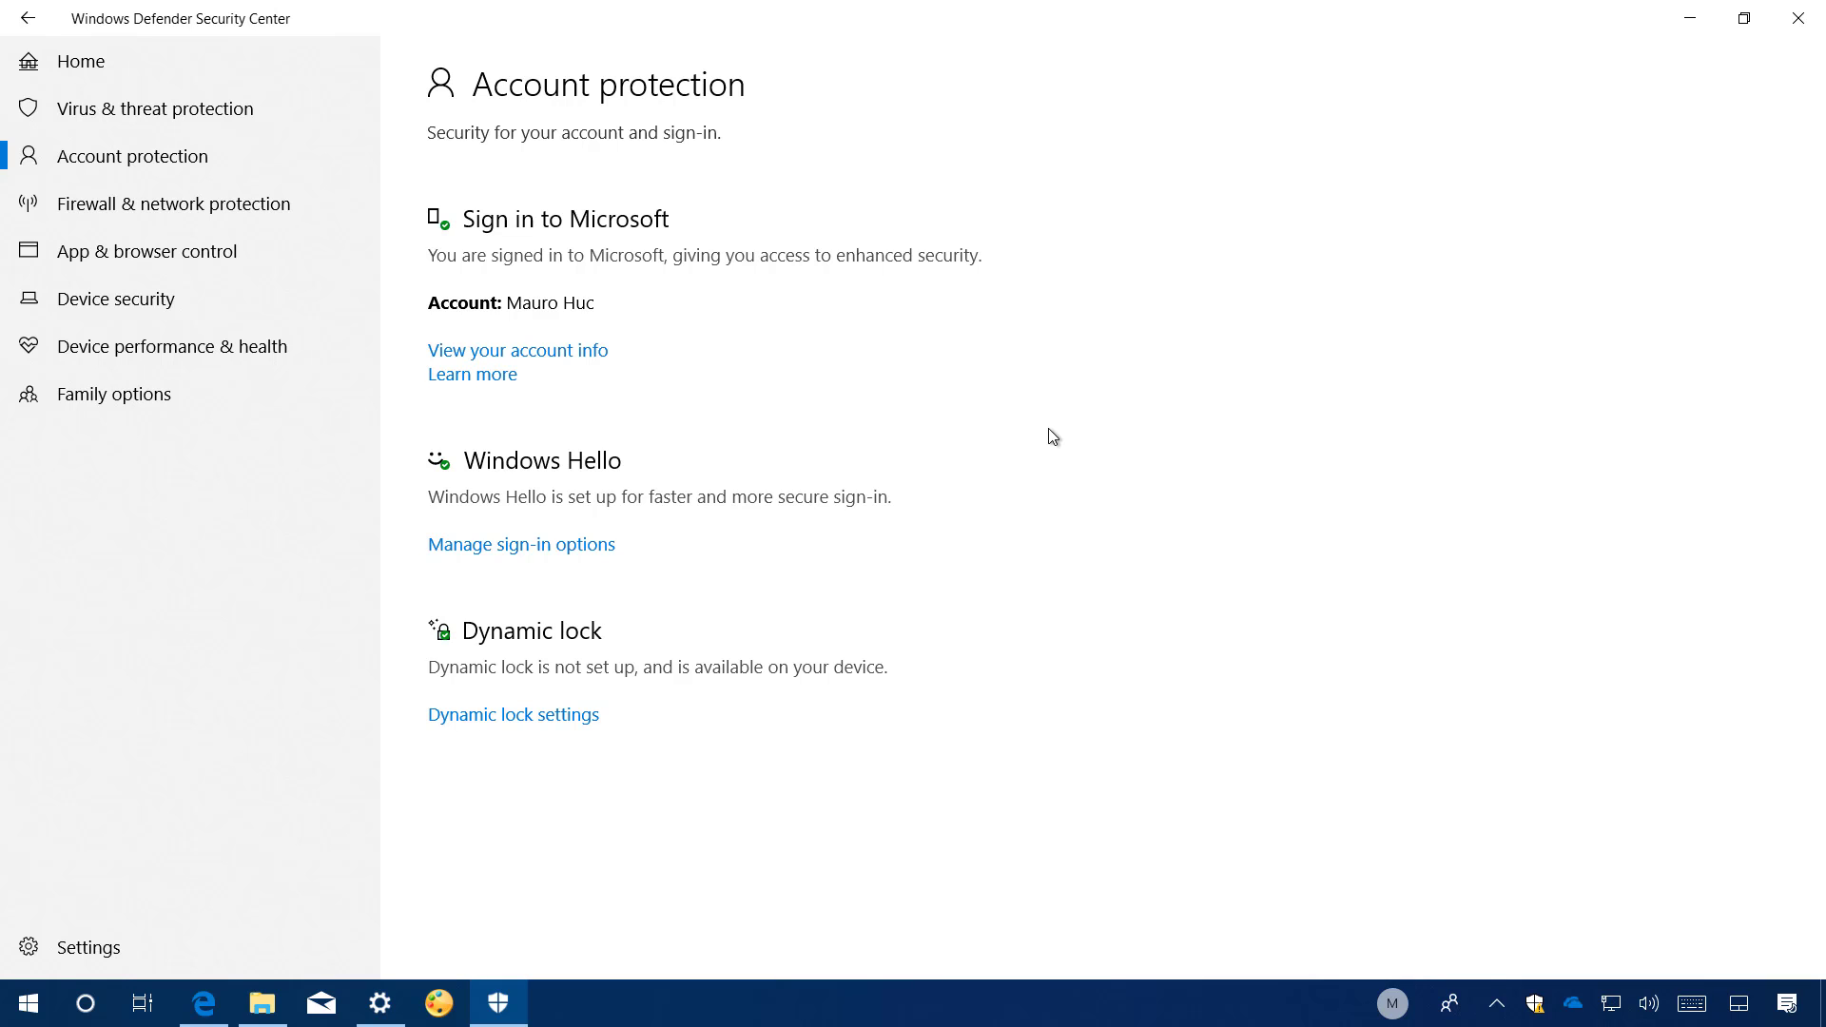
Step: Look at Device security, then show the Security Center notification settings
click(231, 304)
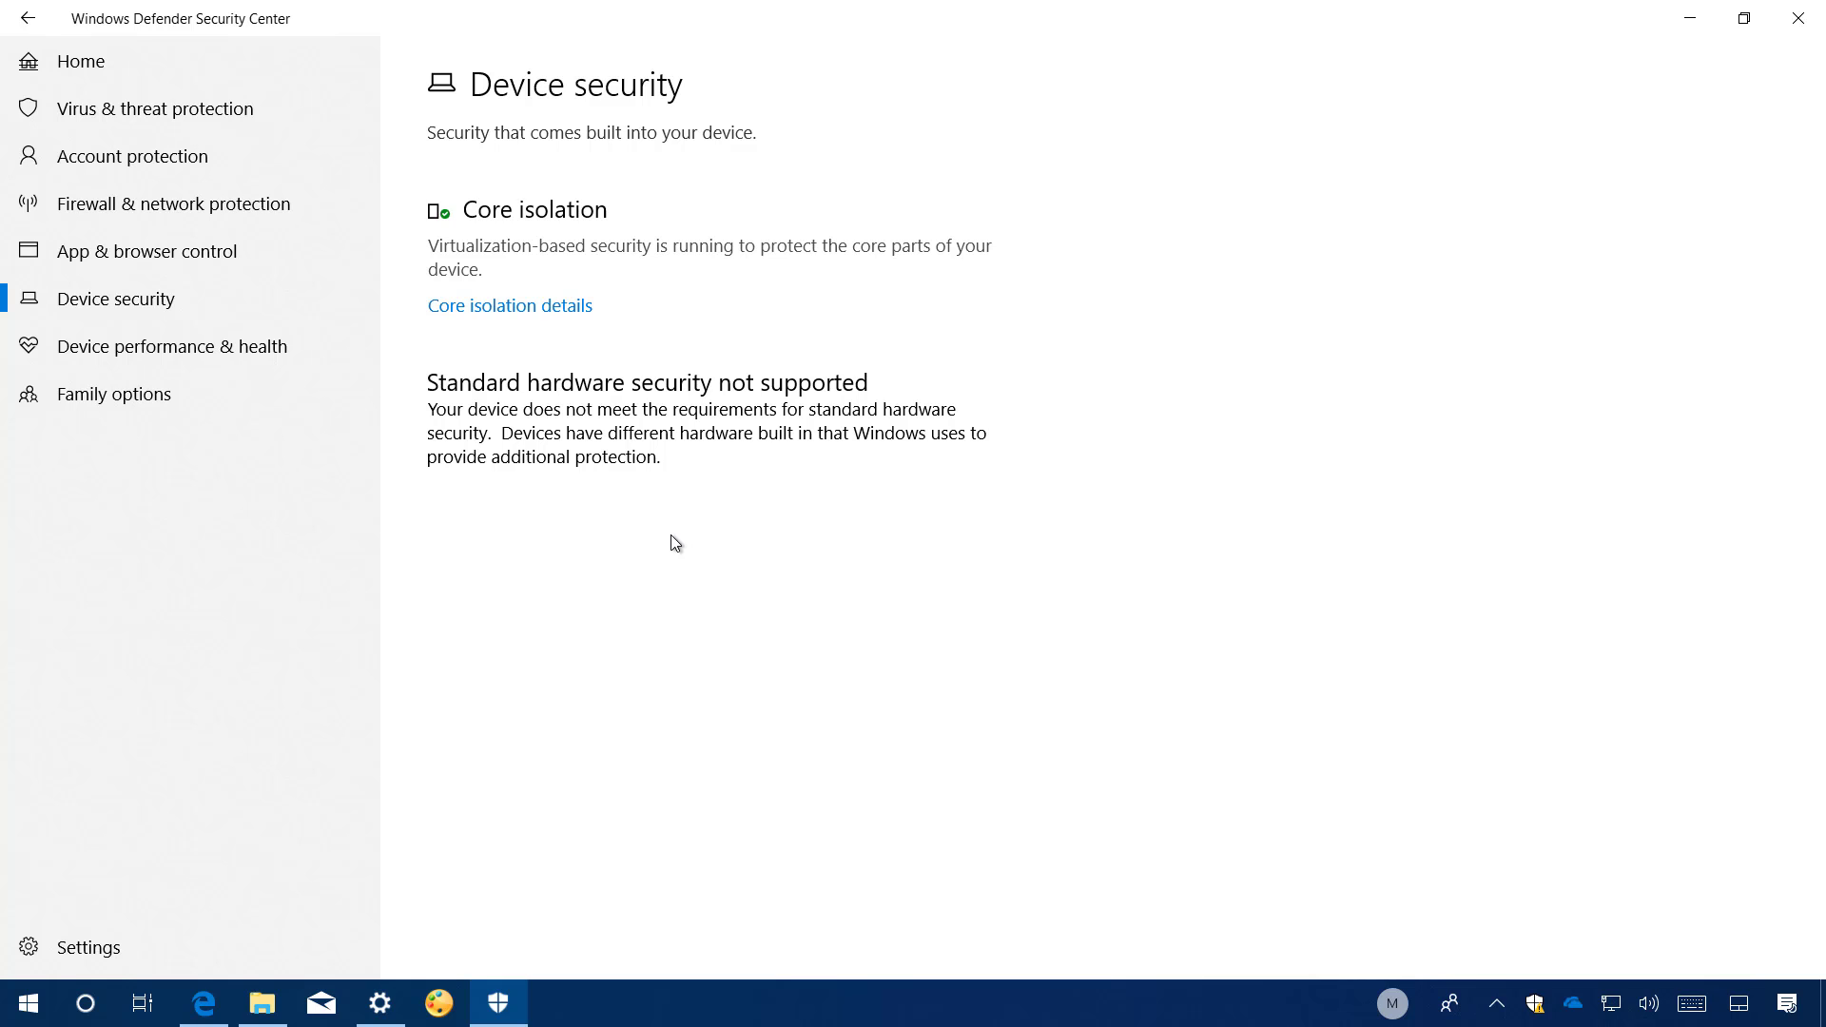
click(146, 945)
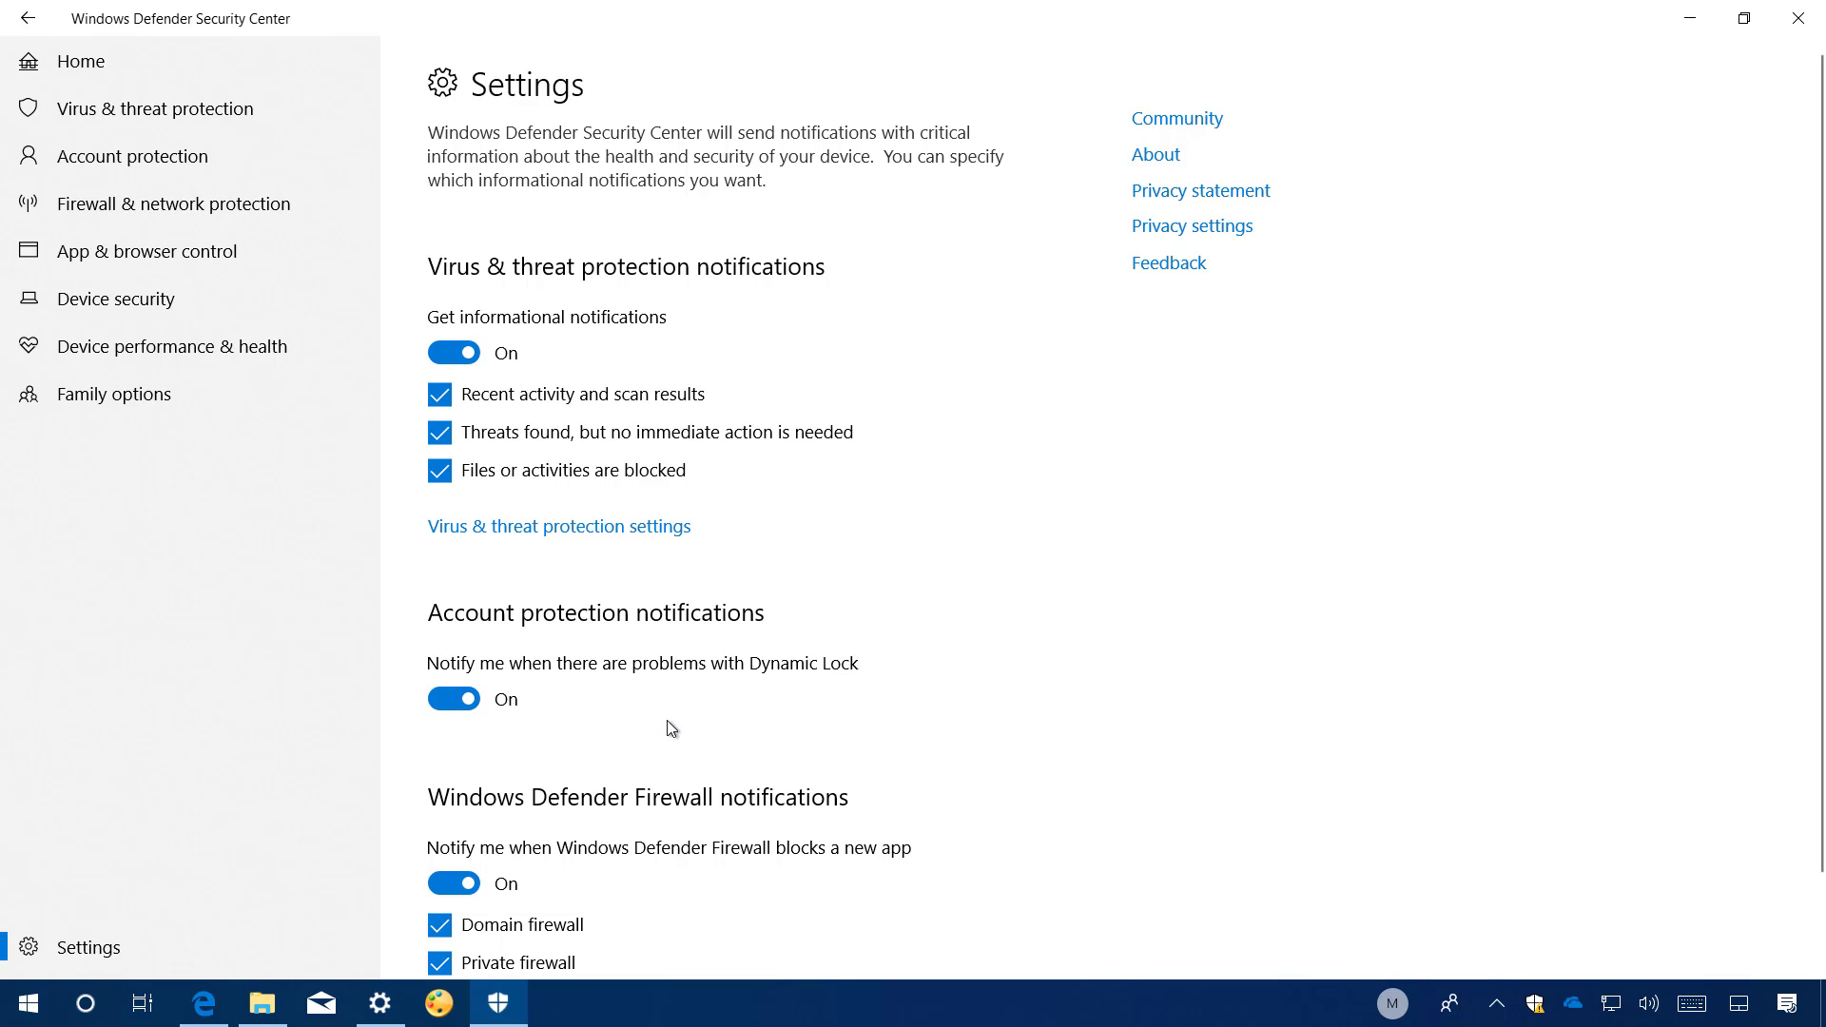
Step: Minimize Security Center and take Edge in and out of full-screen view
click(1689, 19)
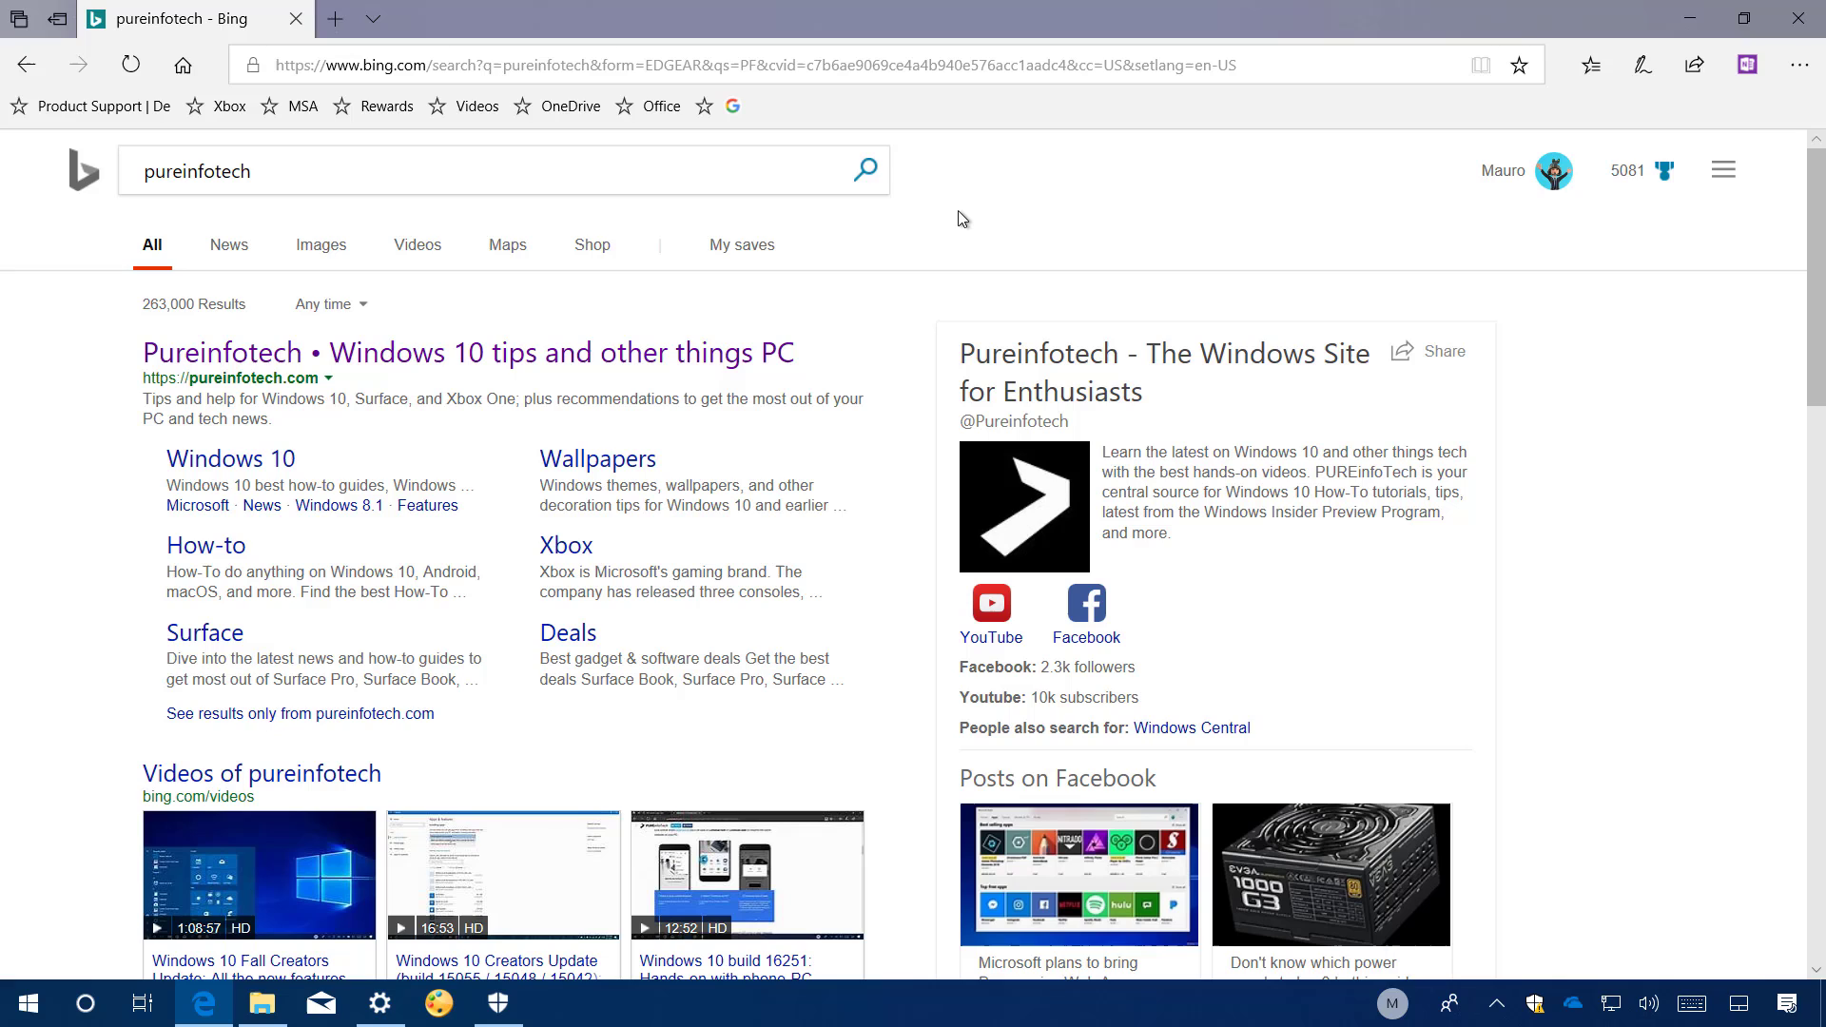
key(F11)
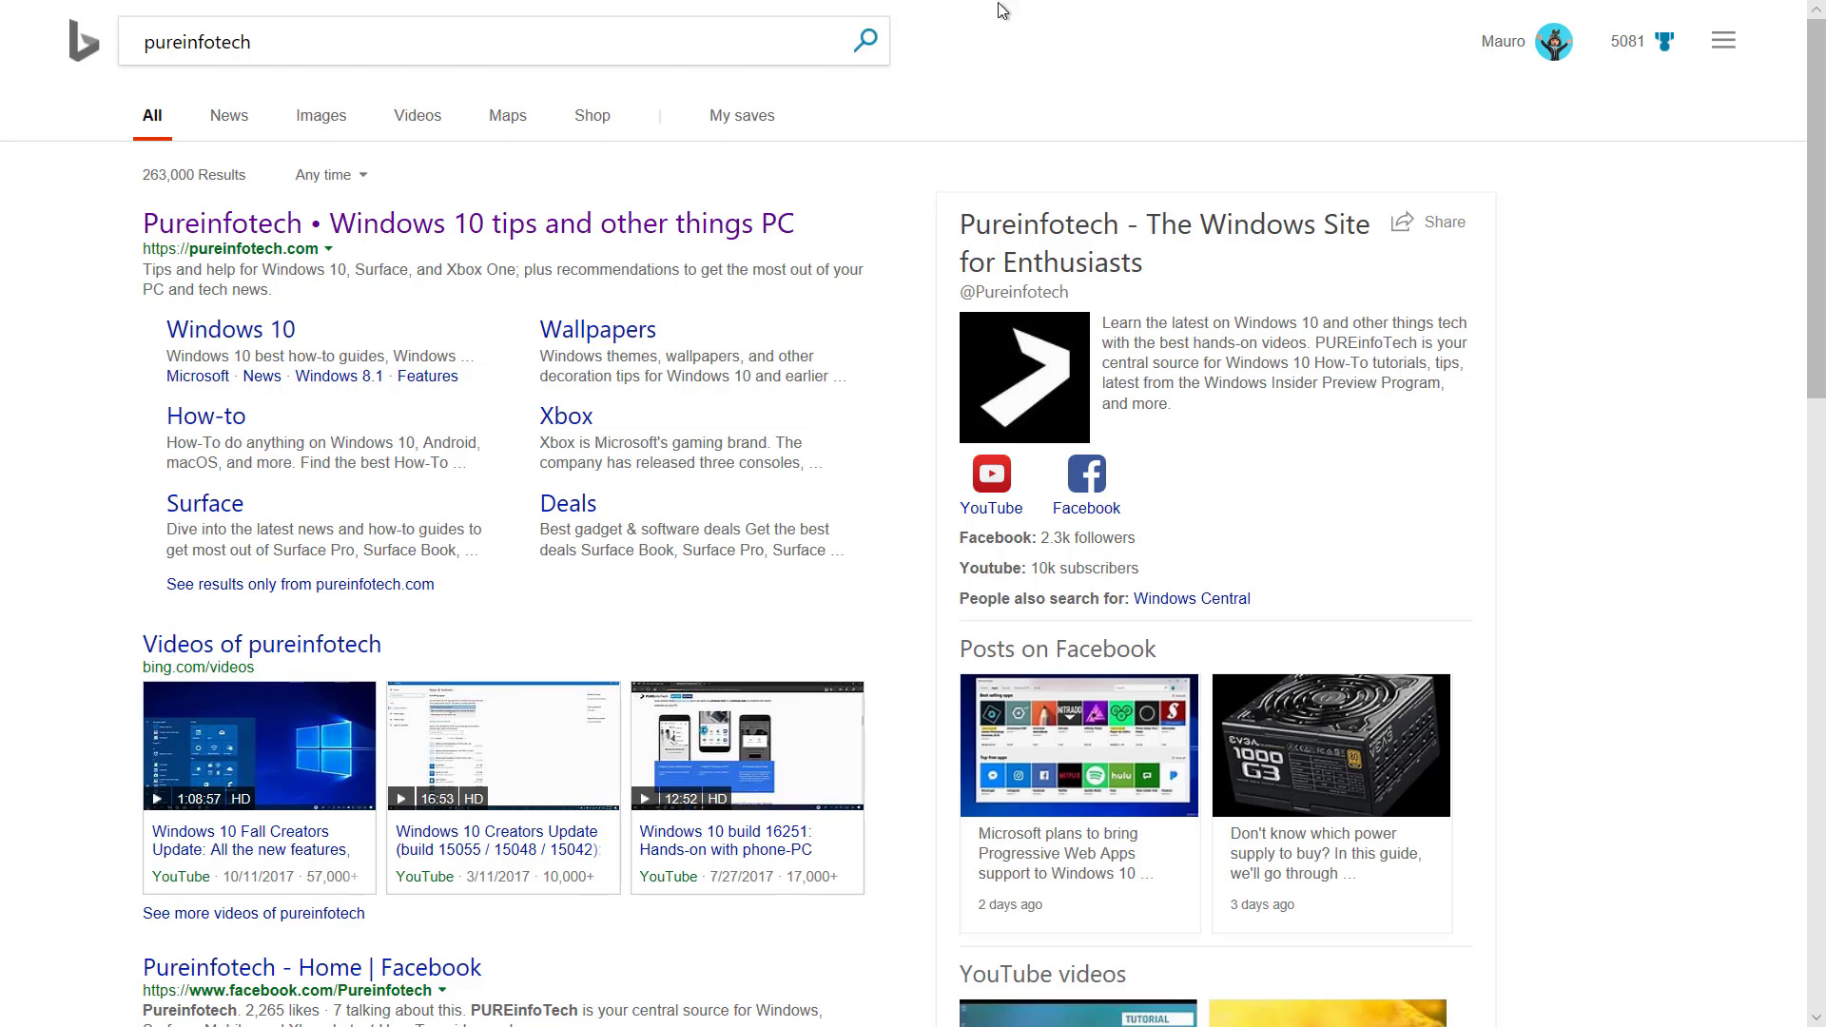
mouse_move(999, 2)
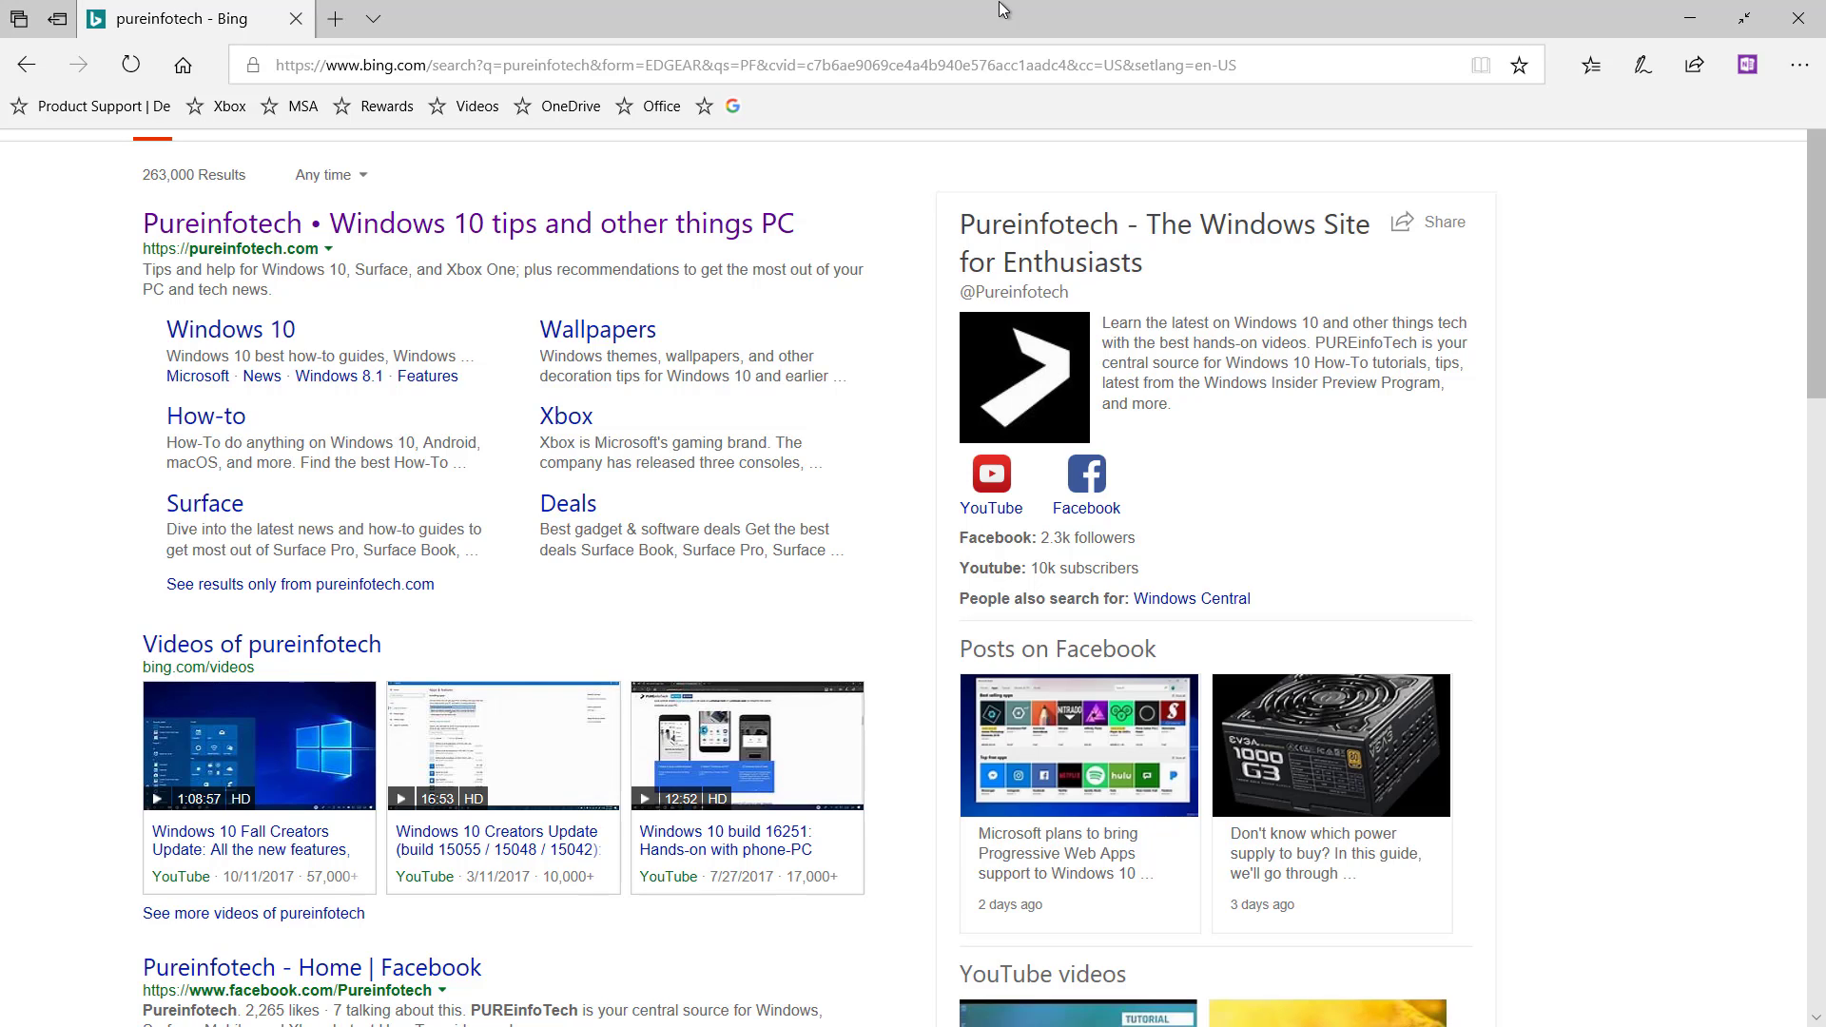
key(F11)
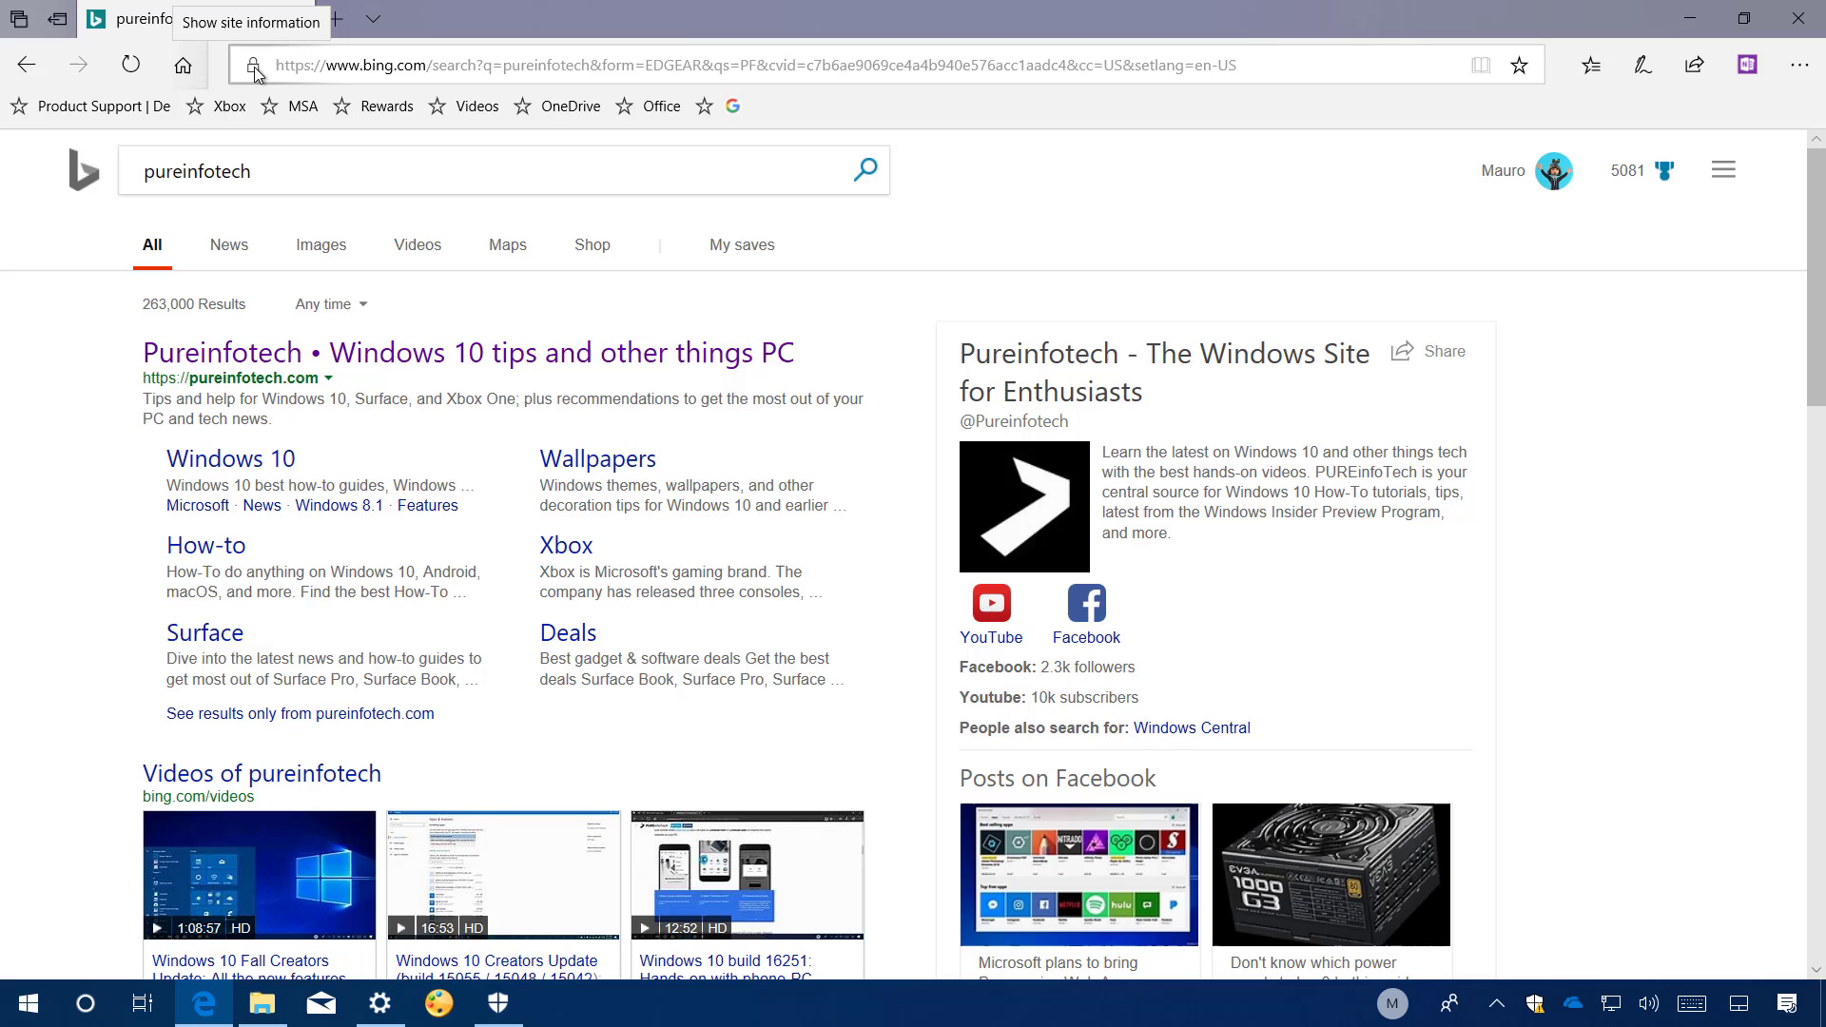
Step: Add the 'pureinfotech - Bing' search to the favorites bar and open Pureinfotech's Windows 10 page
drag(255, 74, 813, 112)
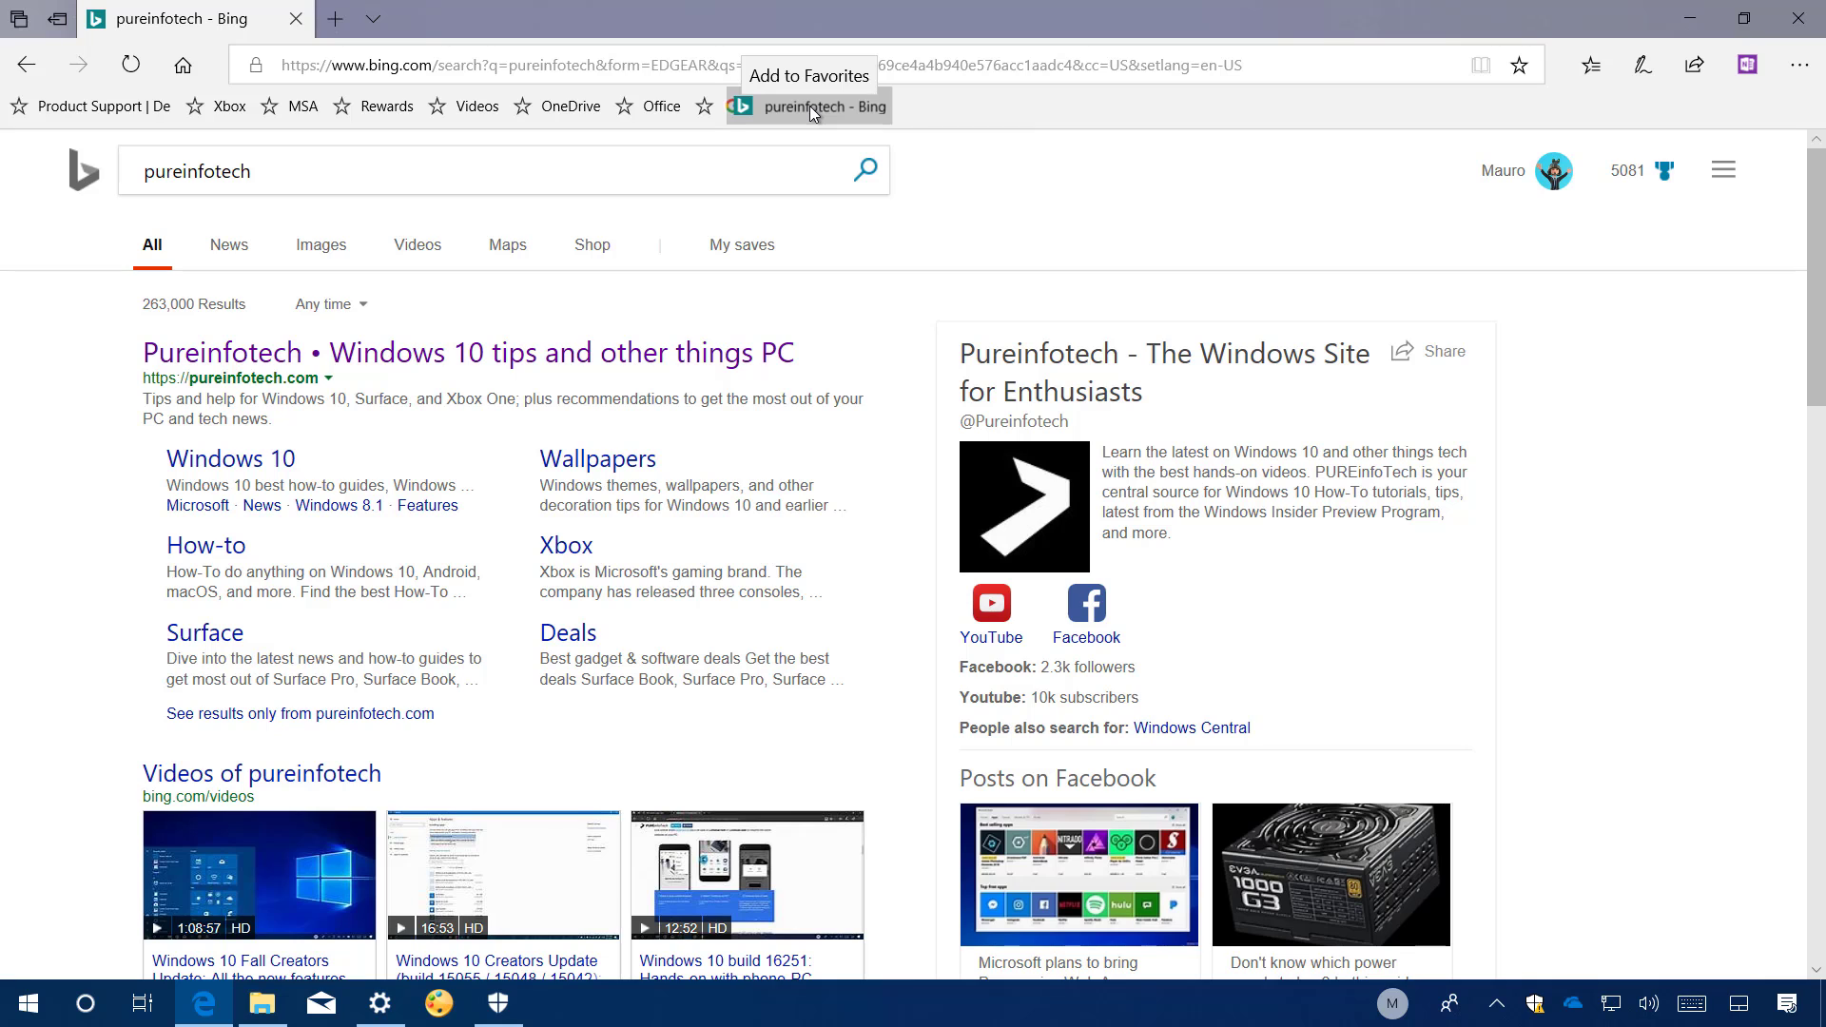
drag(809, 106, 809, 105)
click(257, 463)
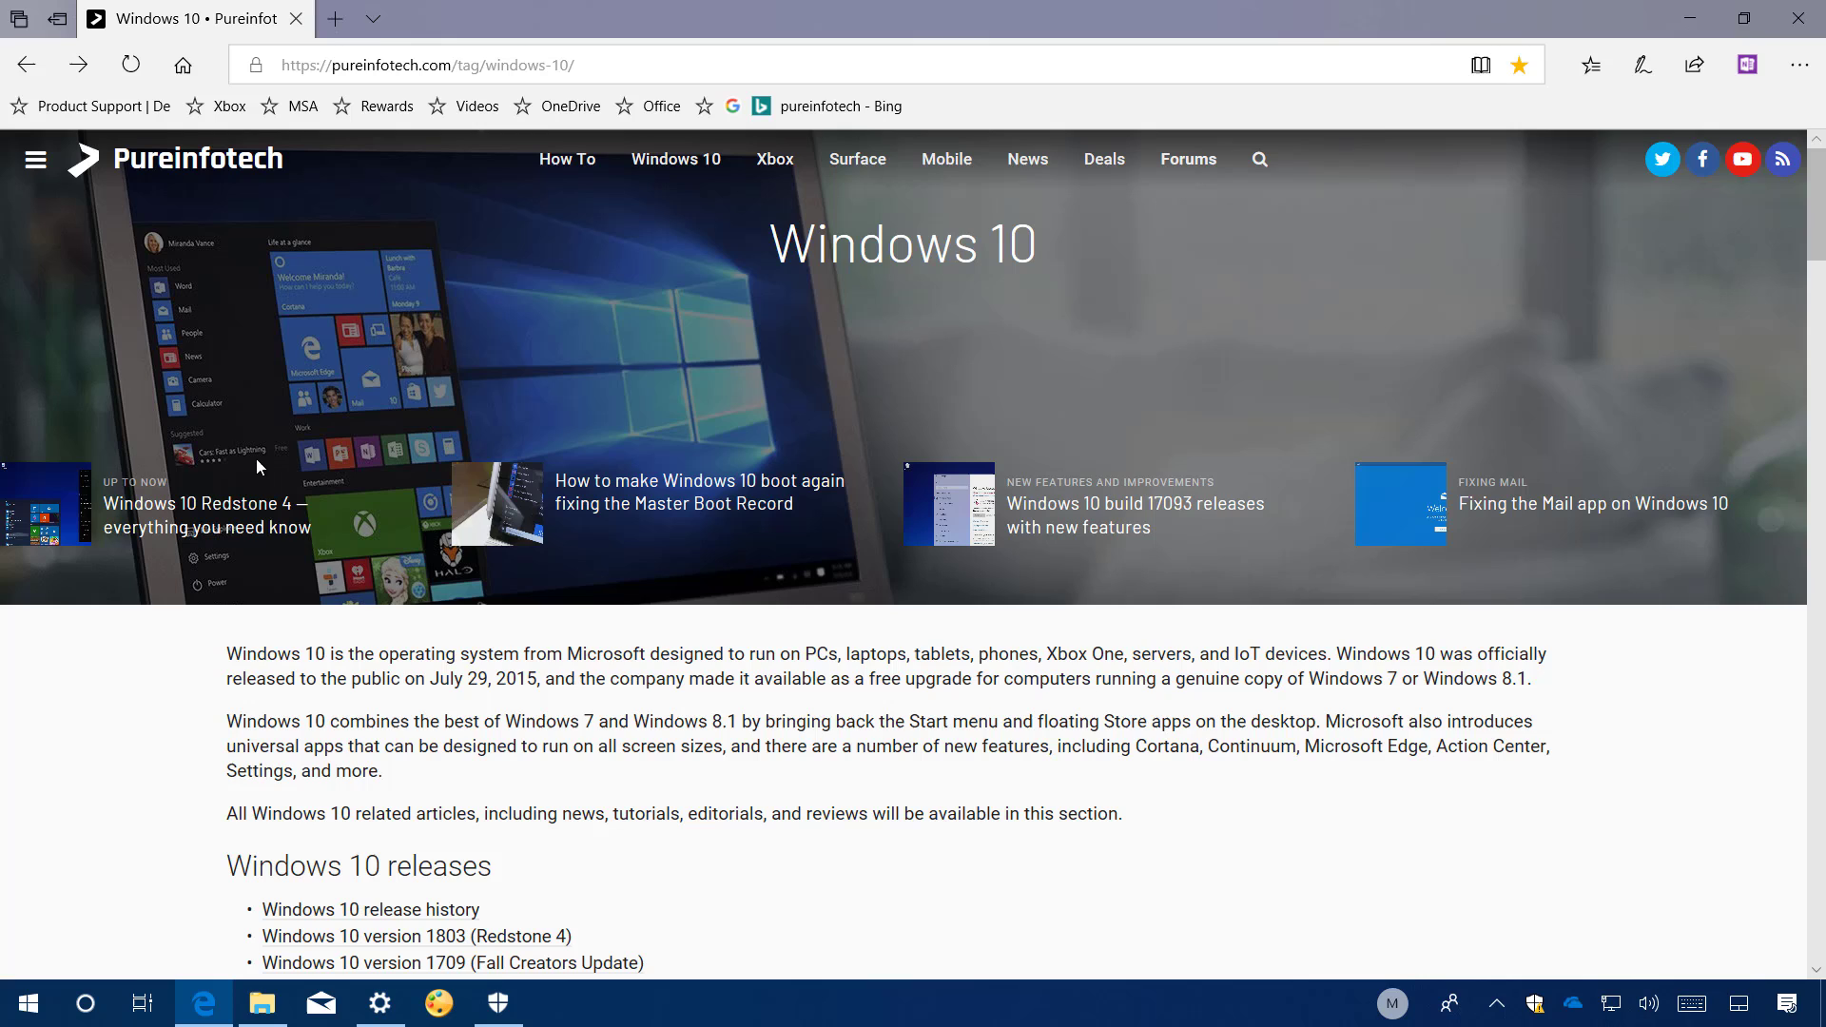
Step: Open the 'How to adjust app sound individually on Windows 10' article and preview its print with Clutter-free printing On
scroll(255, 459, down, 10)
click(647, 635)
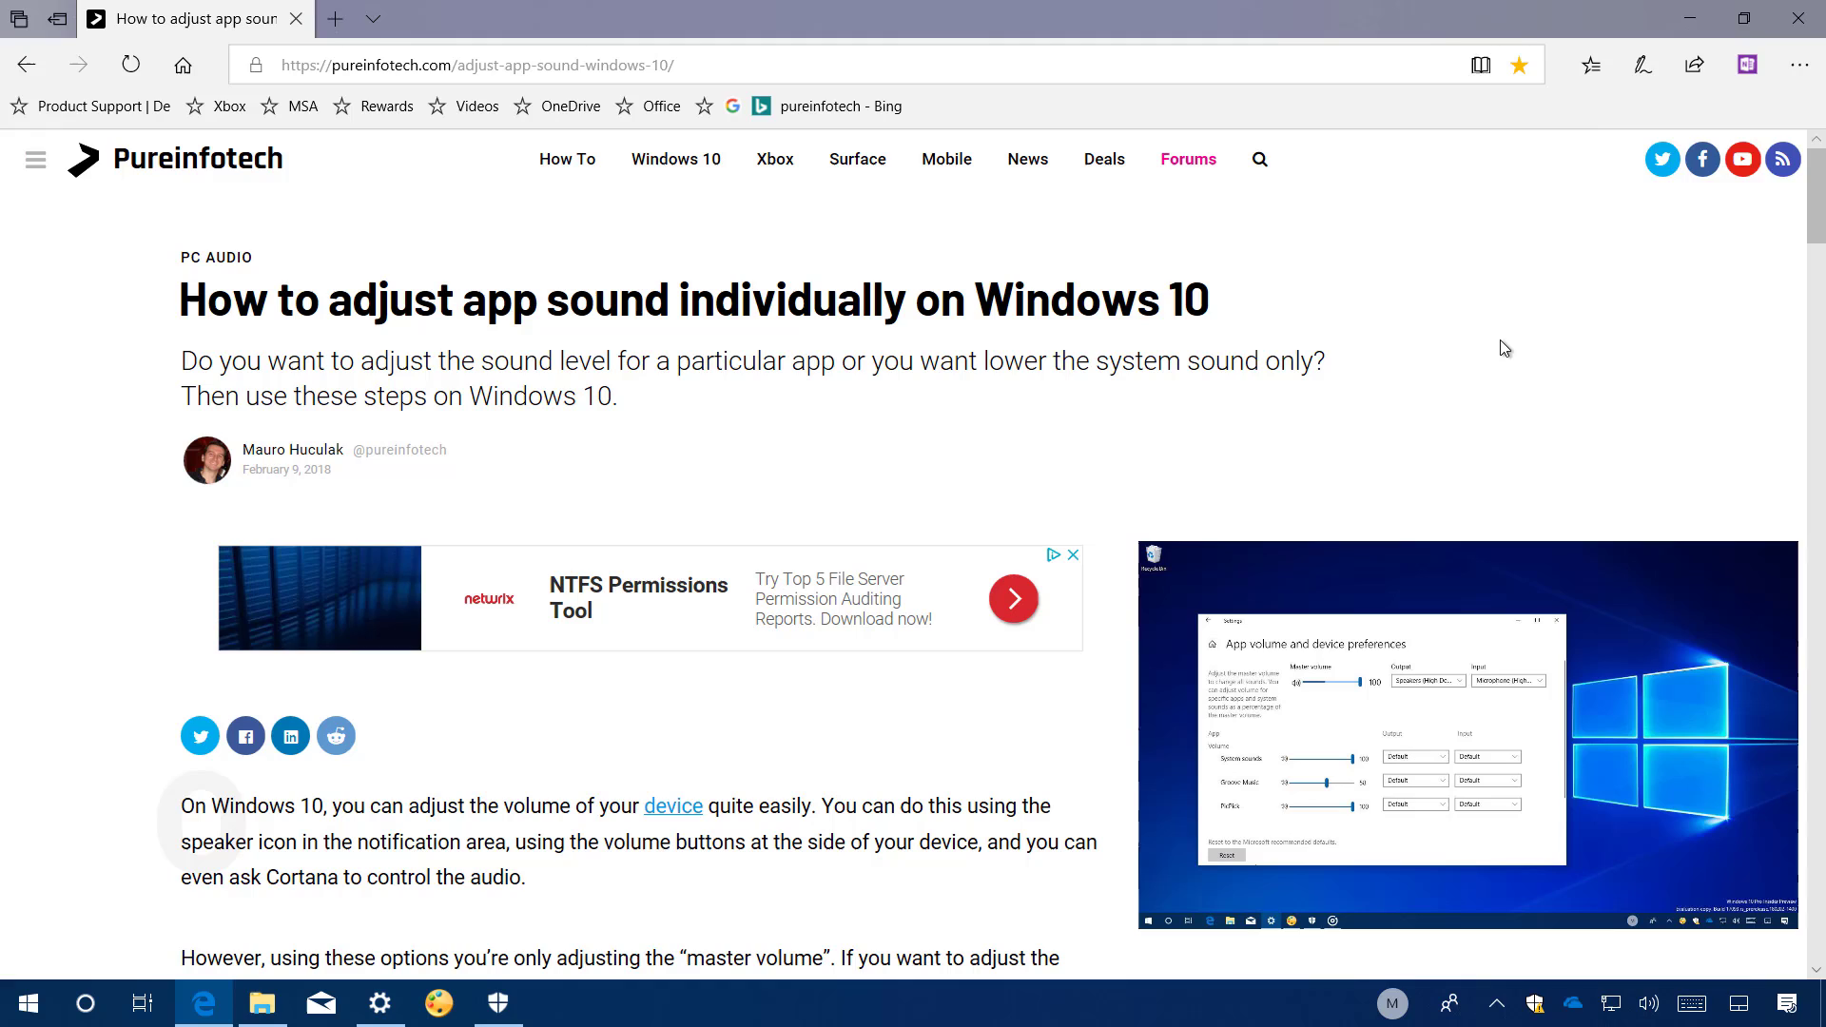
click(1800, 65)
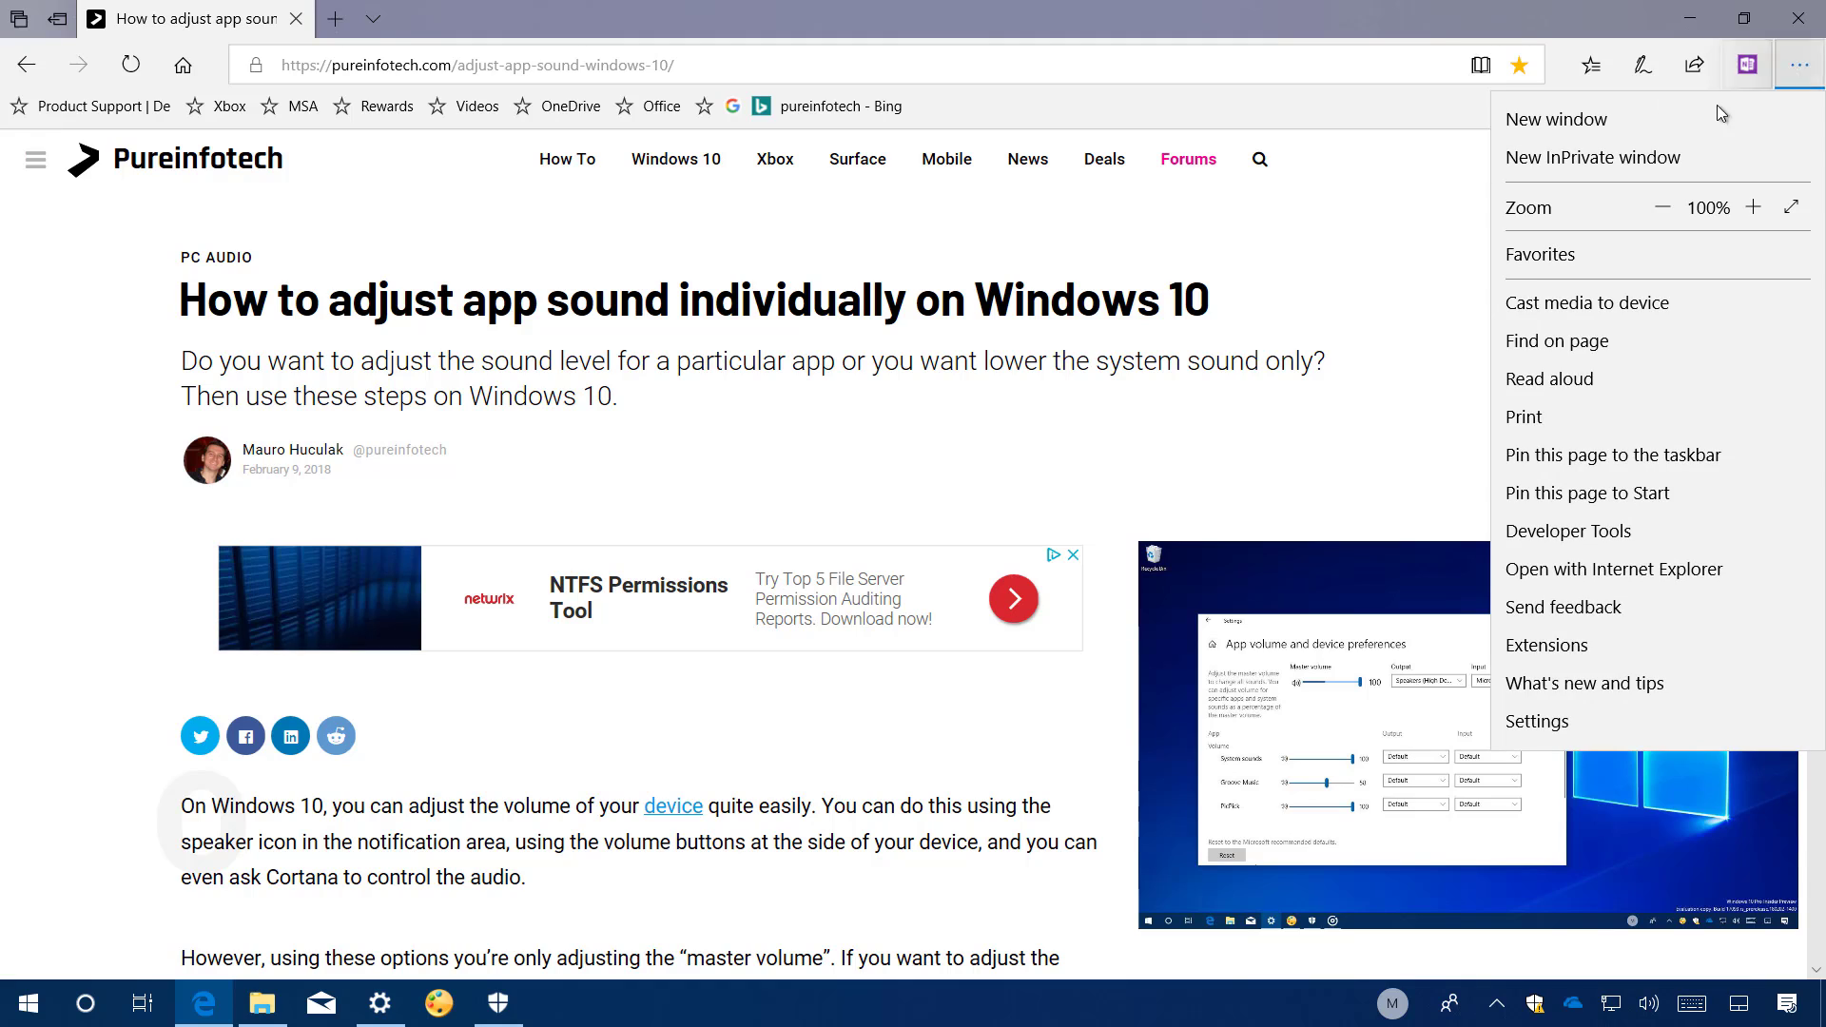
click(1524, 418)
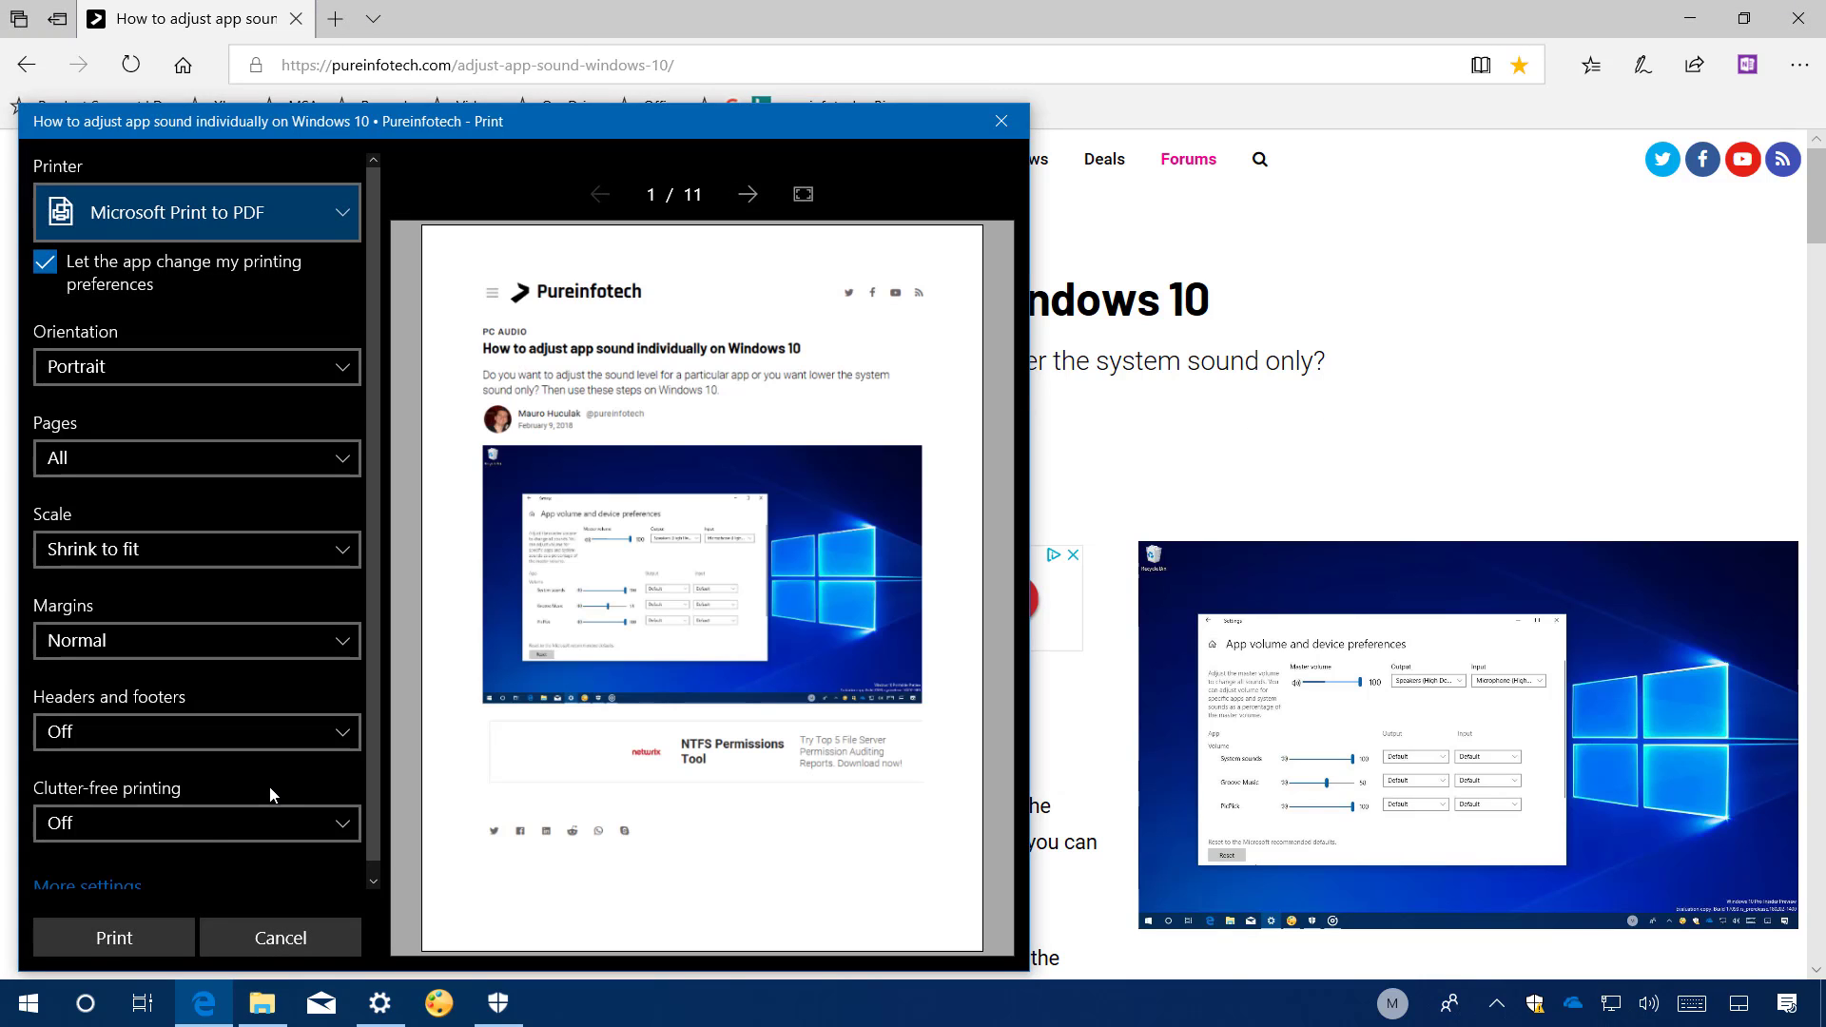
click(99, 823)
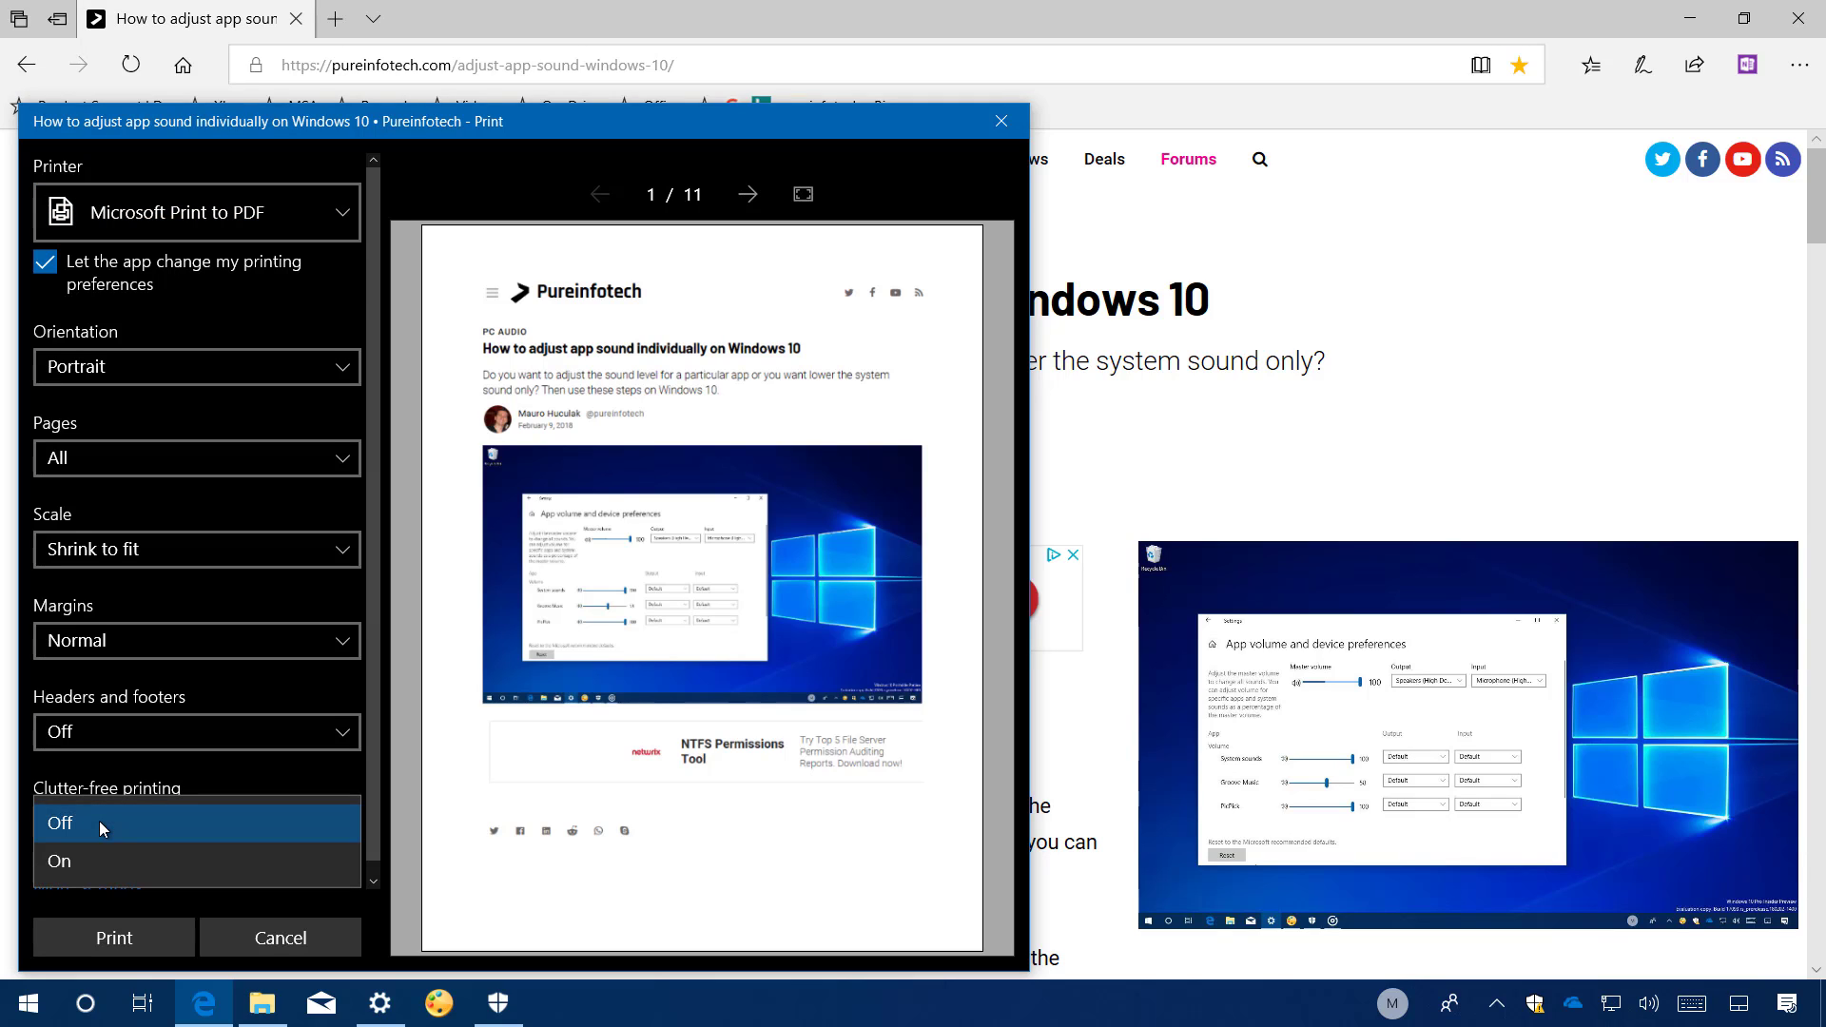
click(95, 860)
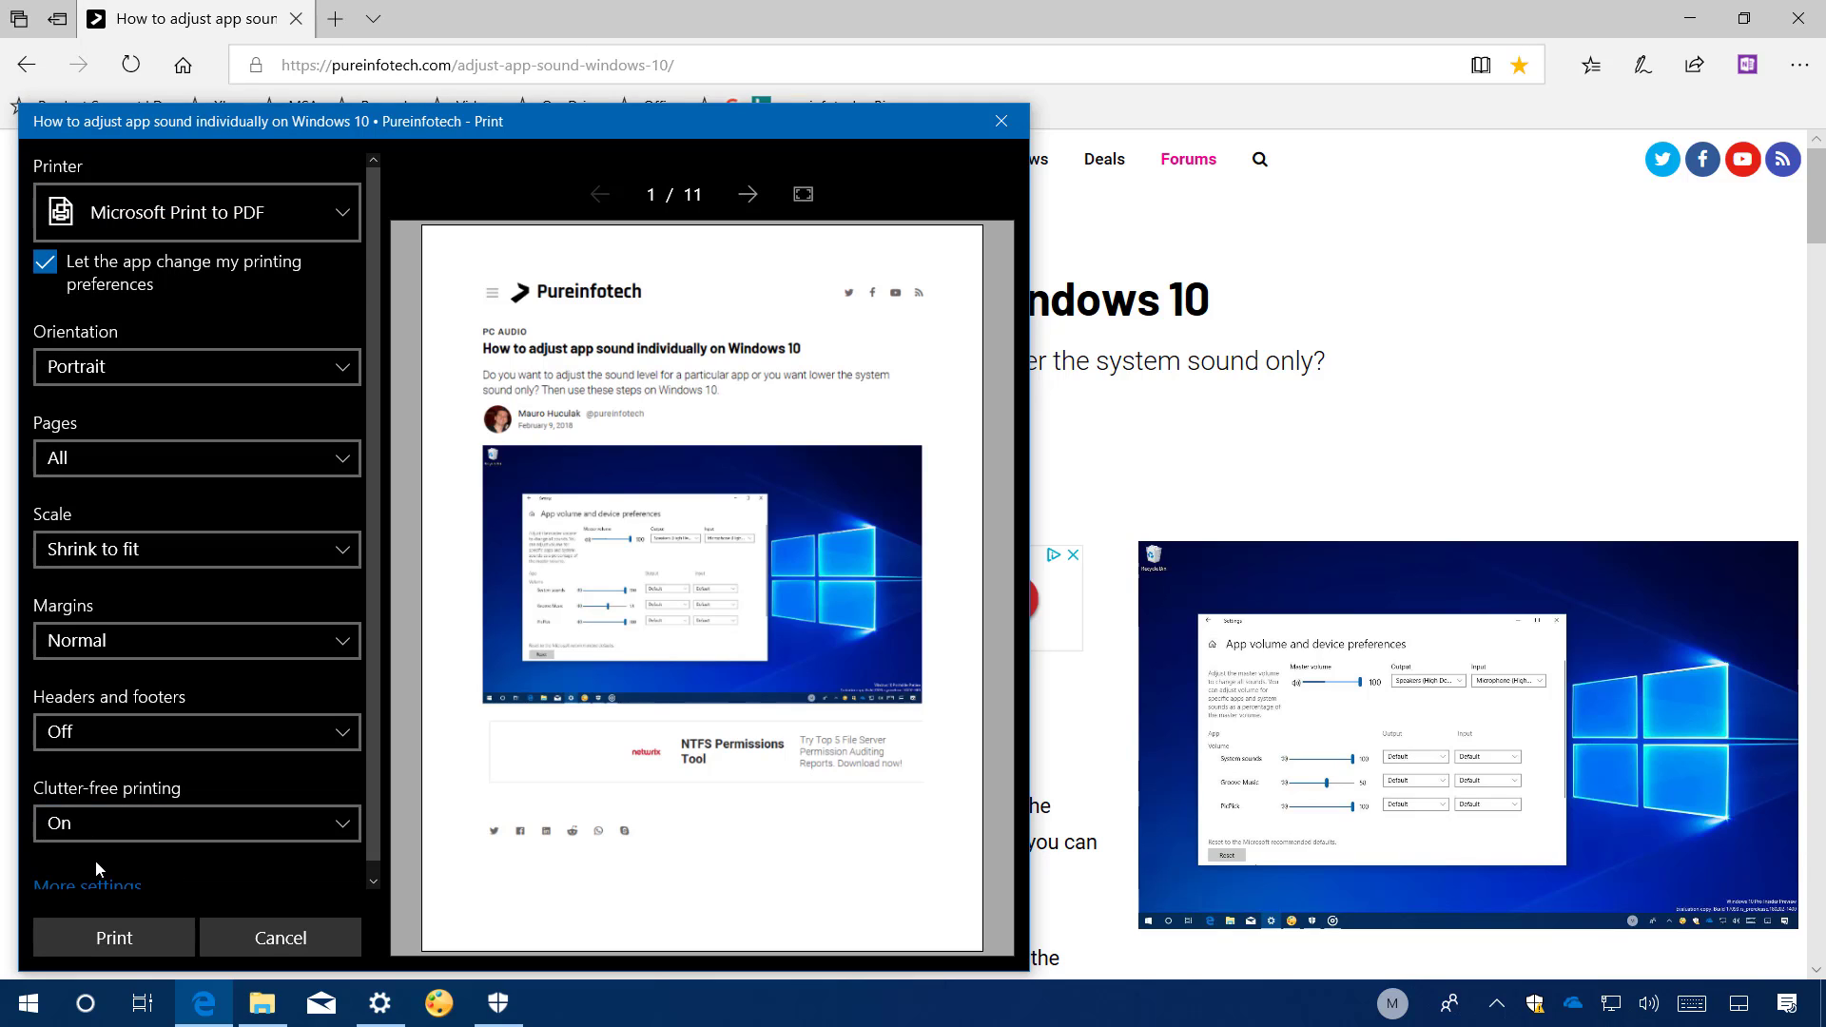
key(Escape)
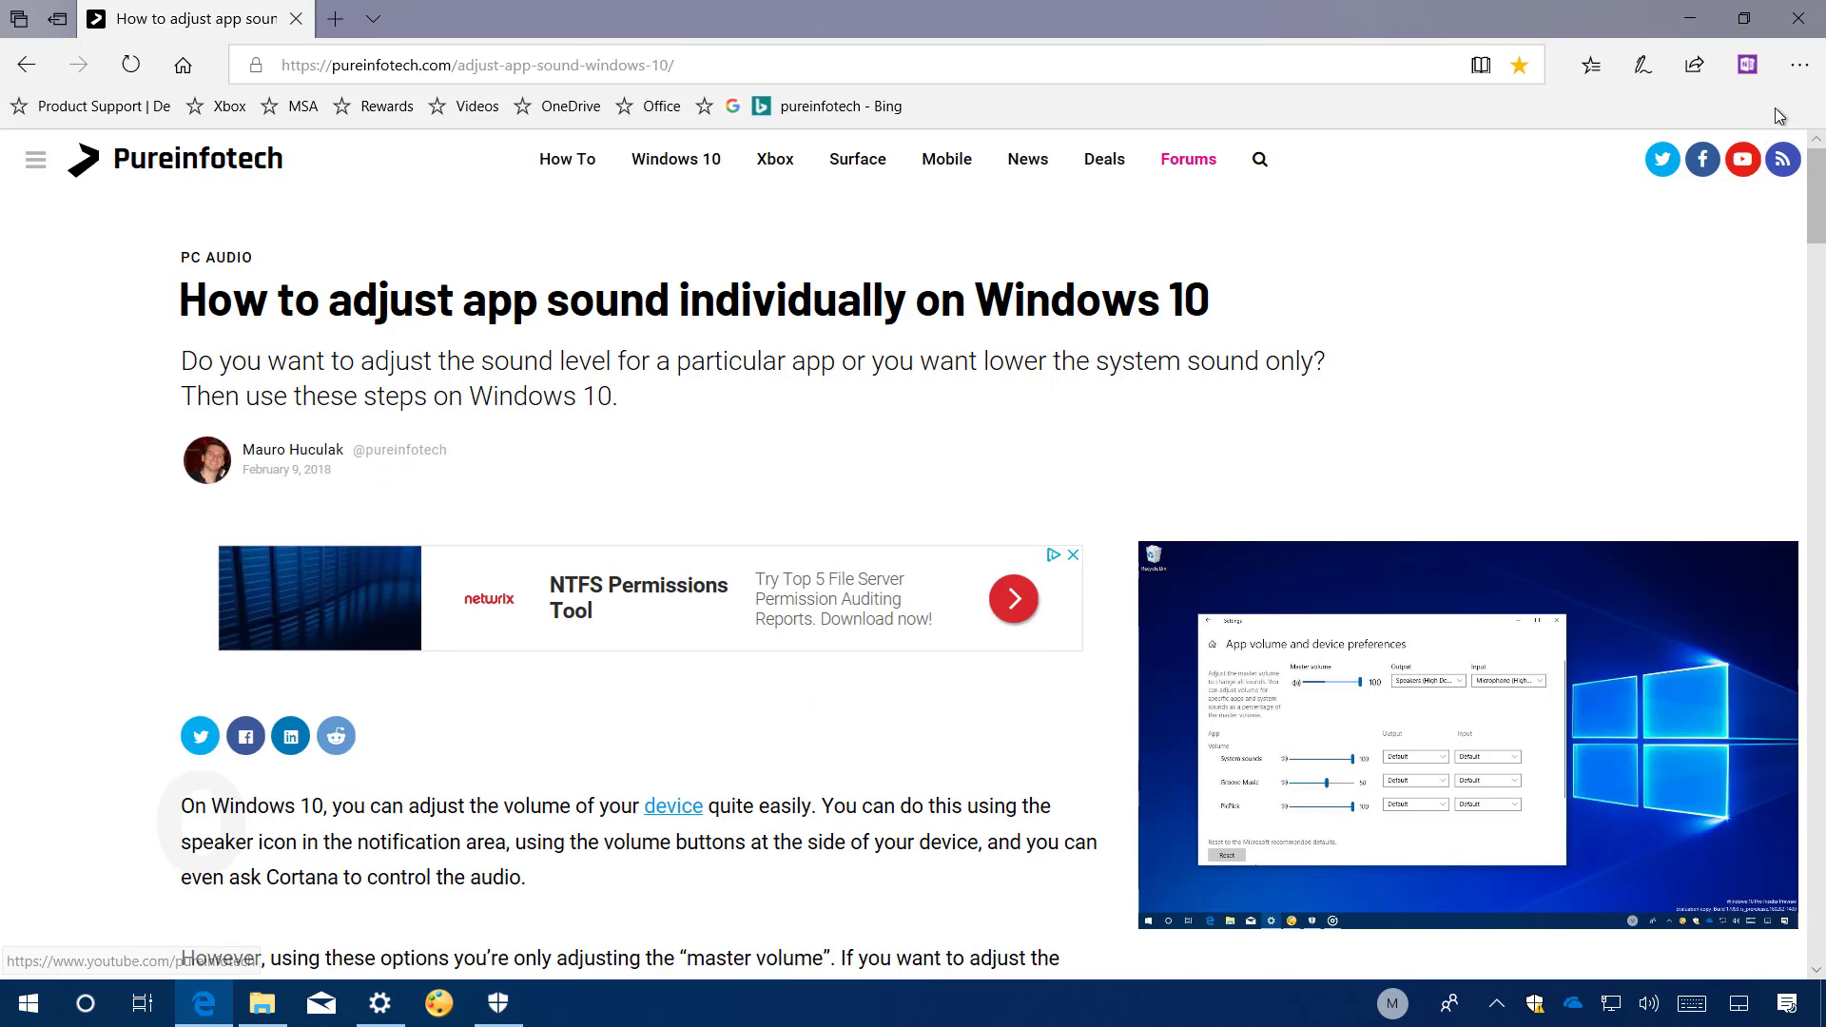
click(1795, 75)
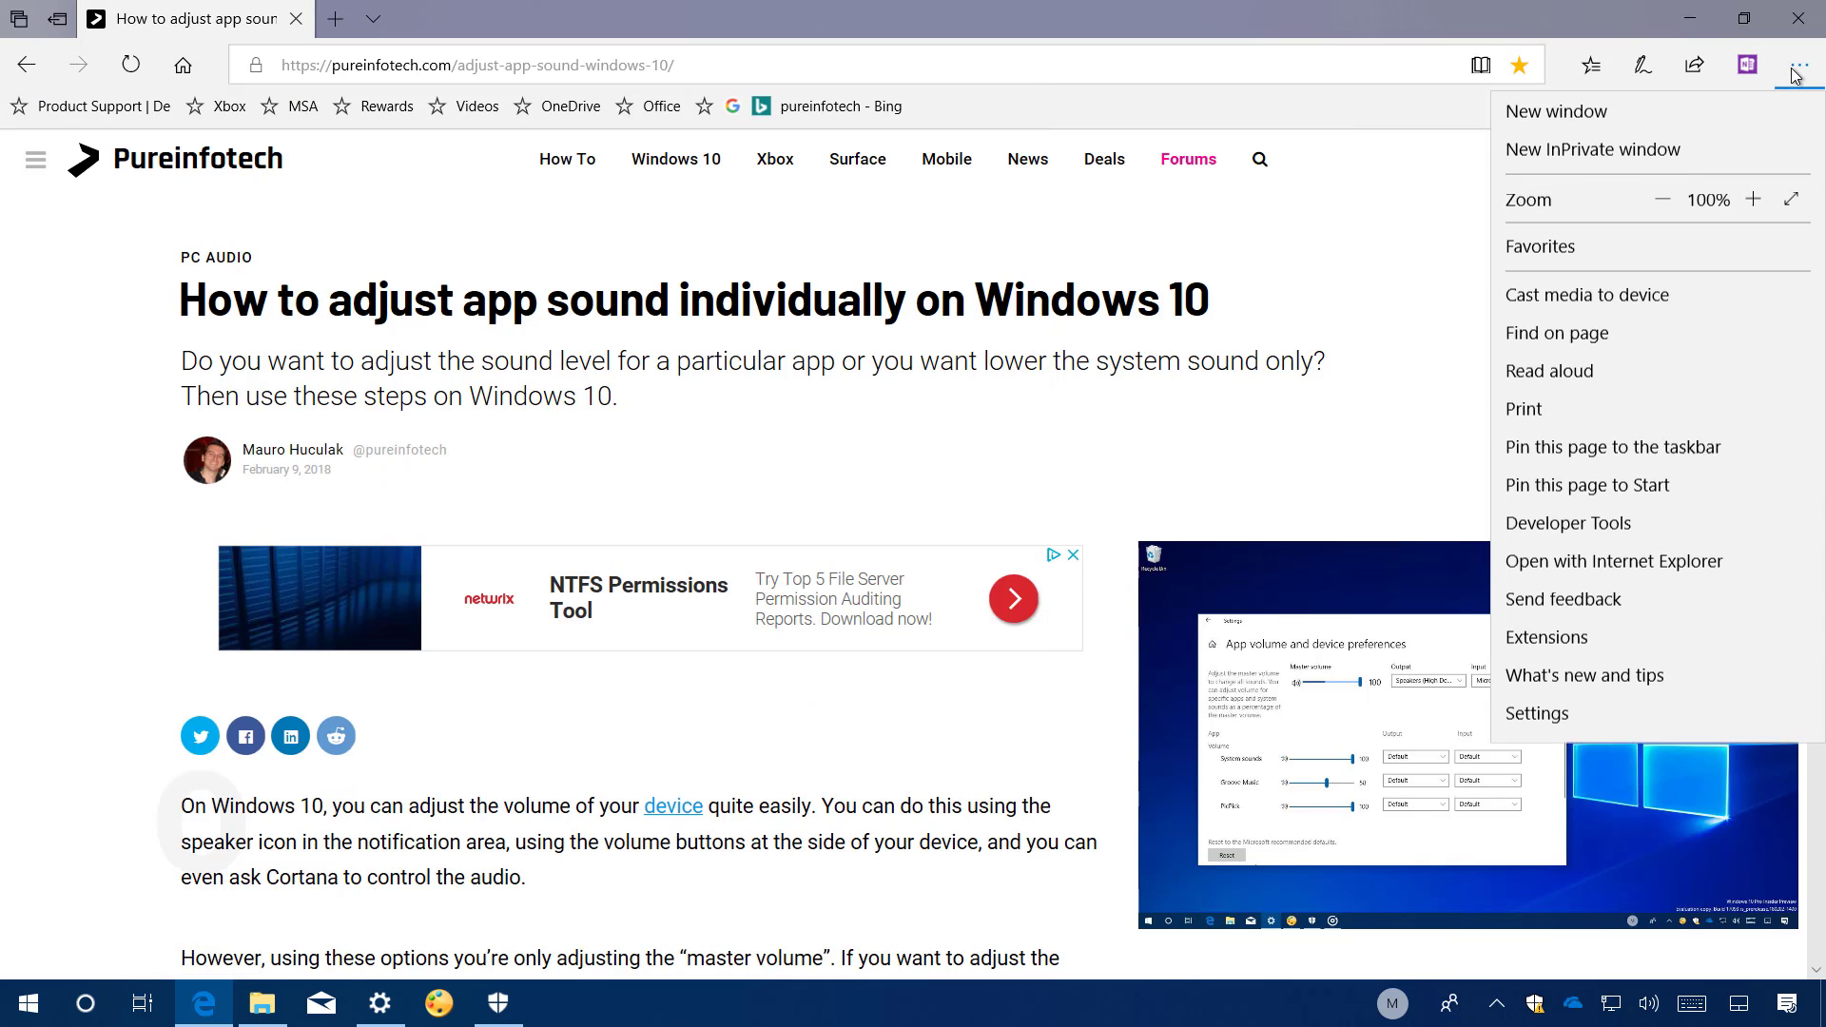
click(1546, 728)
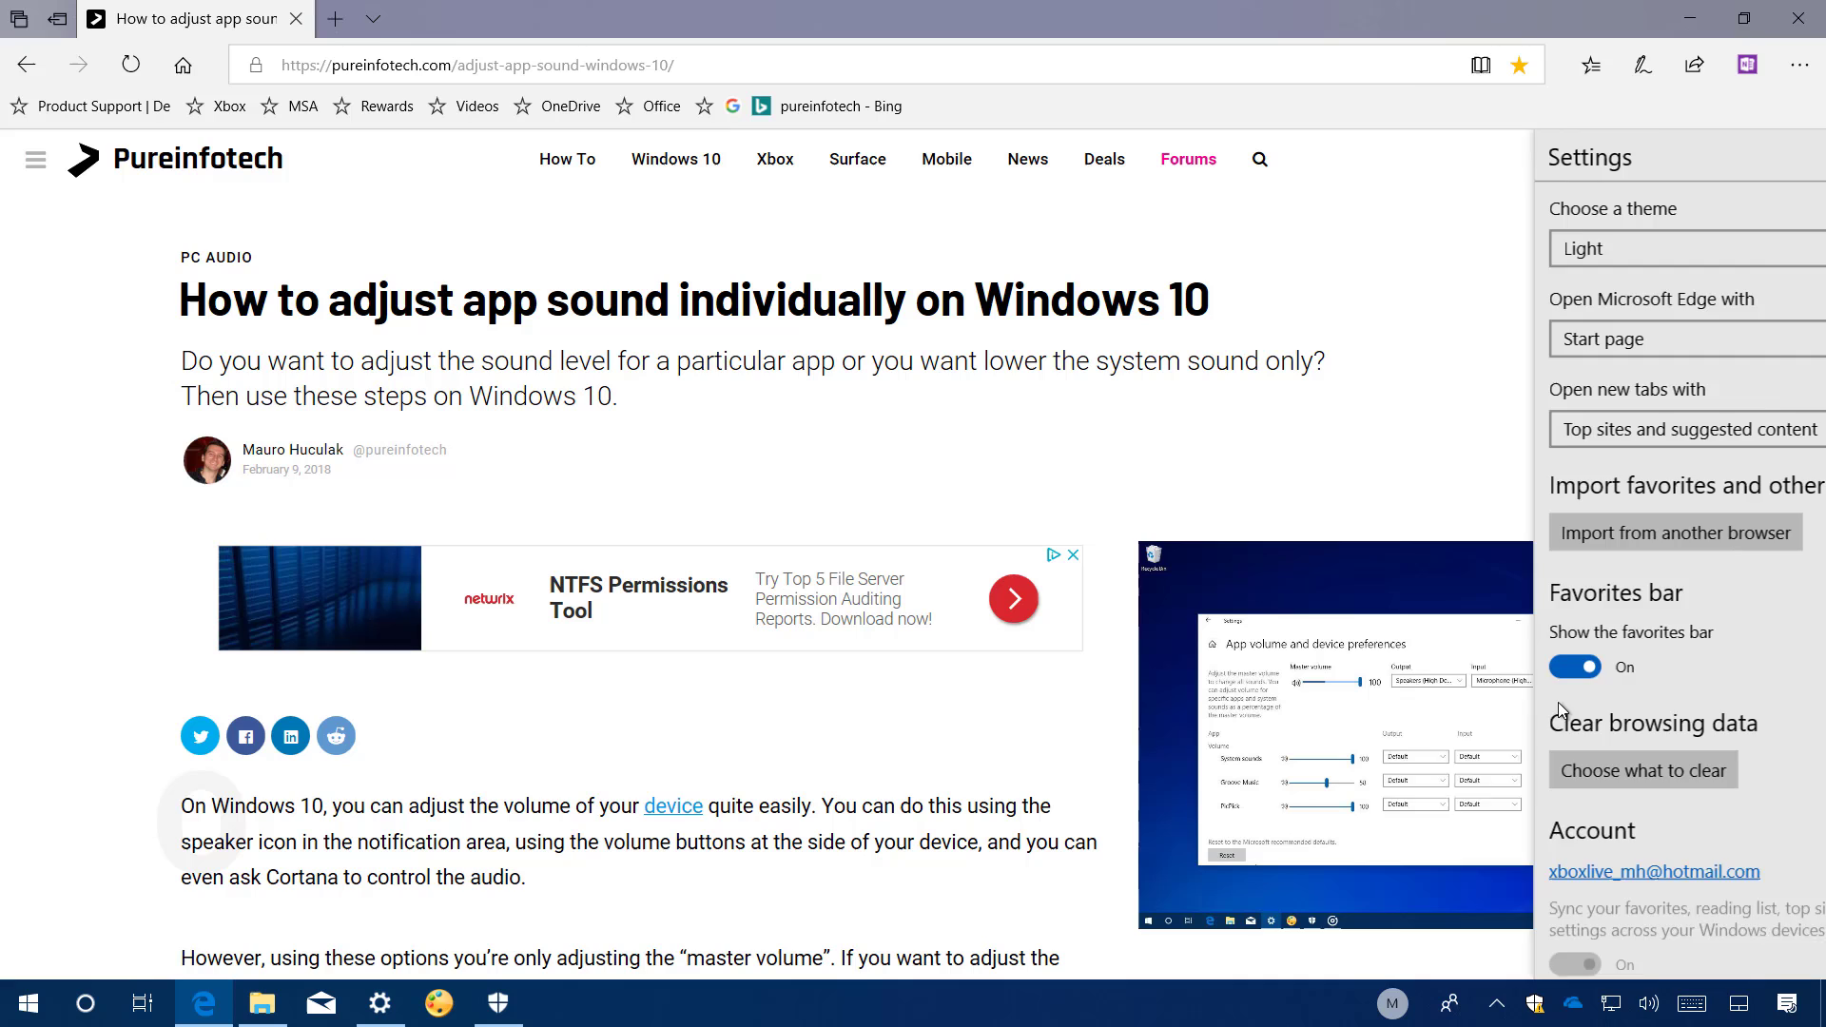
scroll(1560, 704, down, 5)
click(1566, 740)
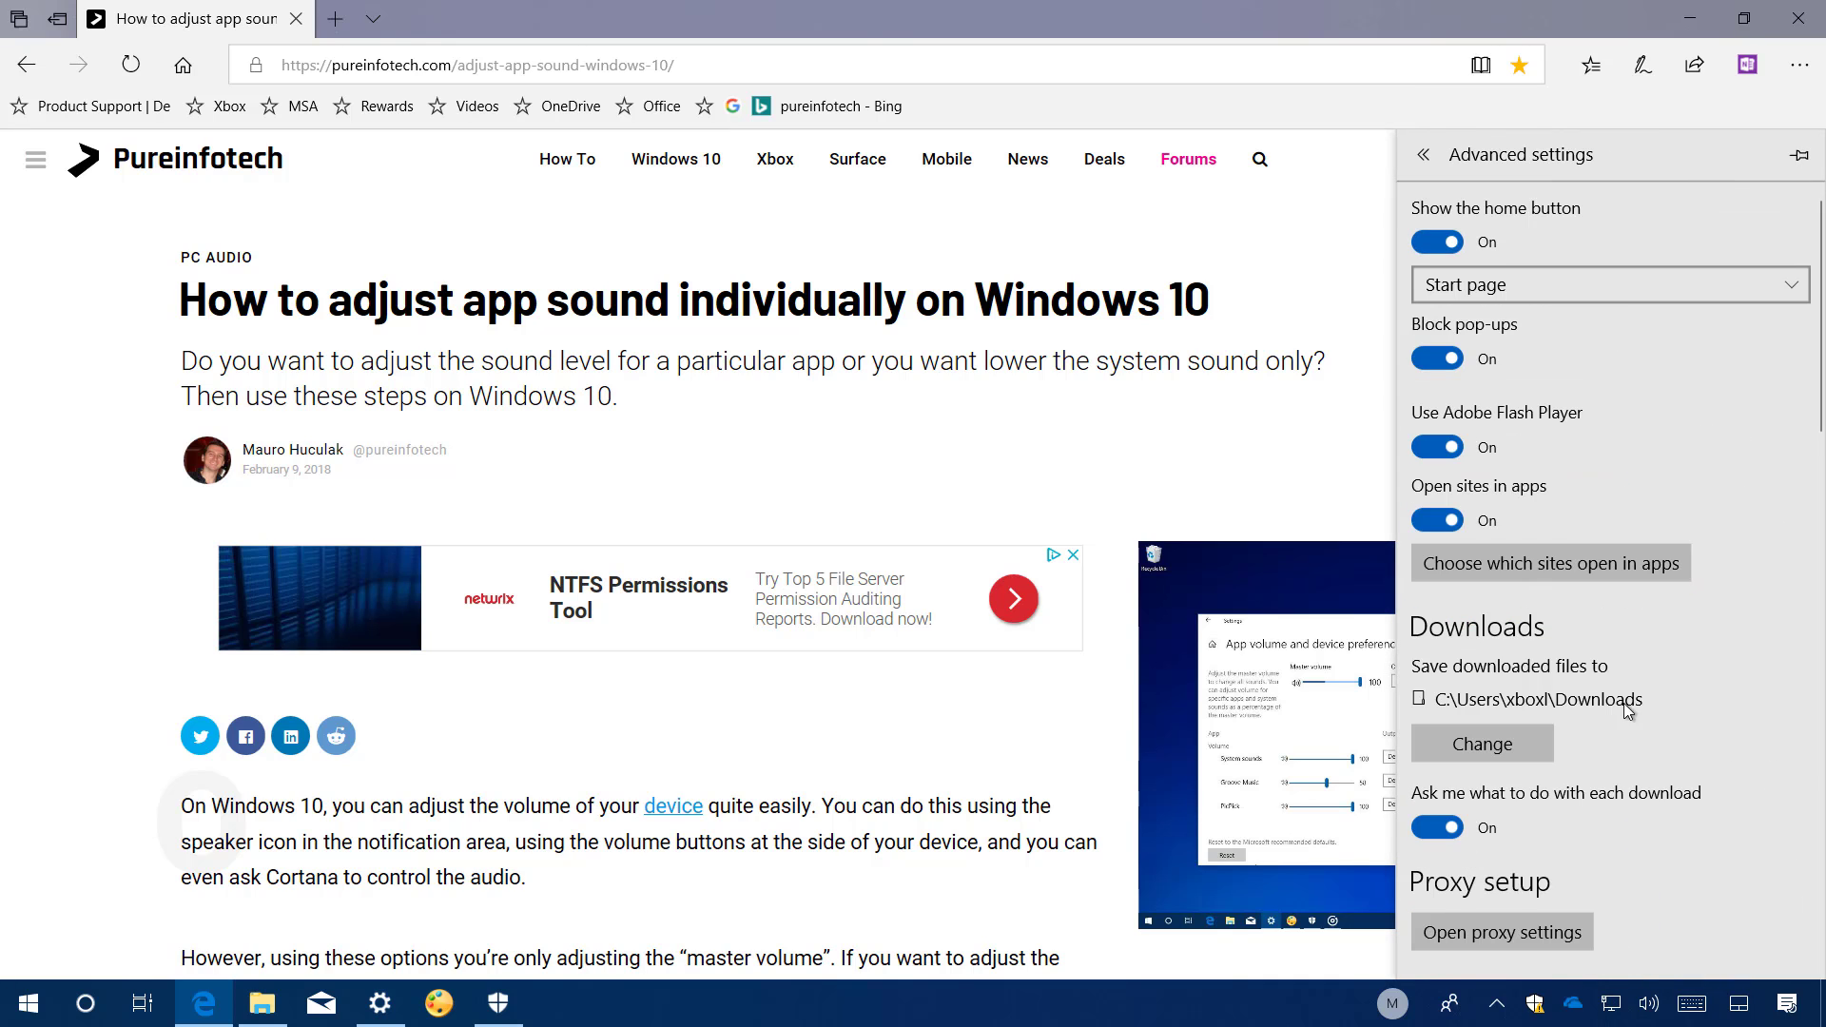
scroll(1625, 698, down, 10)
scroll(1625, 699, down, 6)
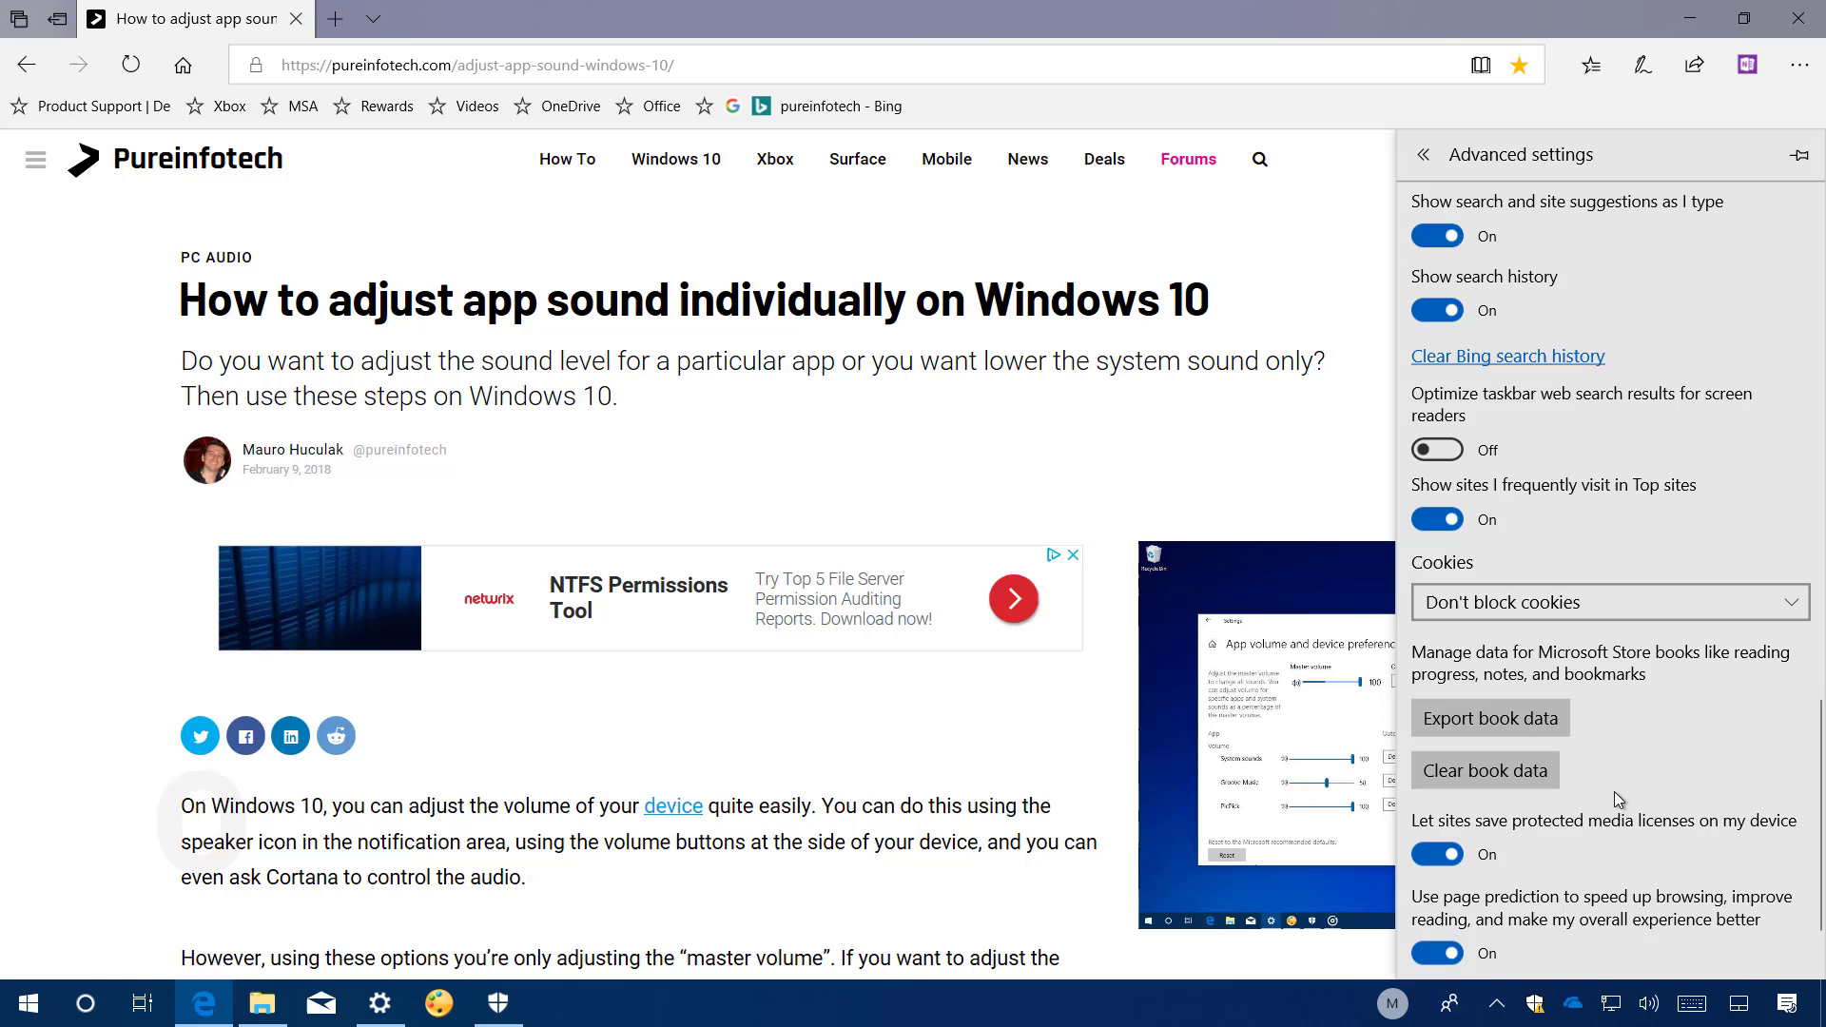
click(1467, 773)
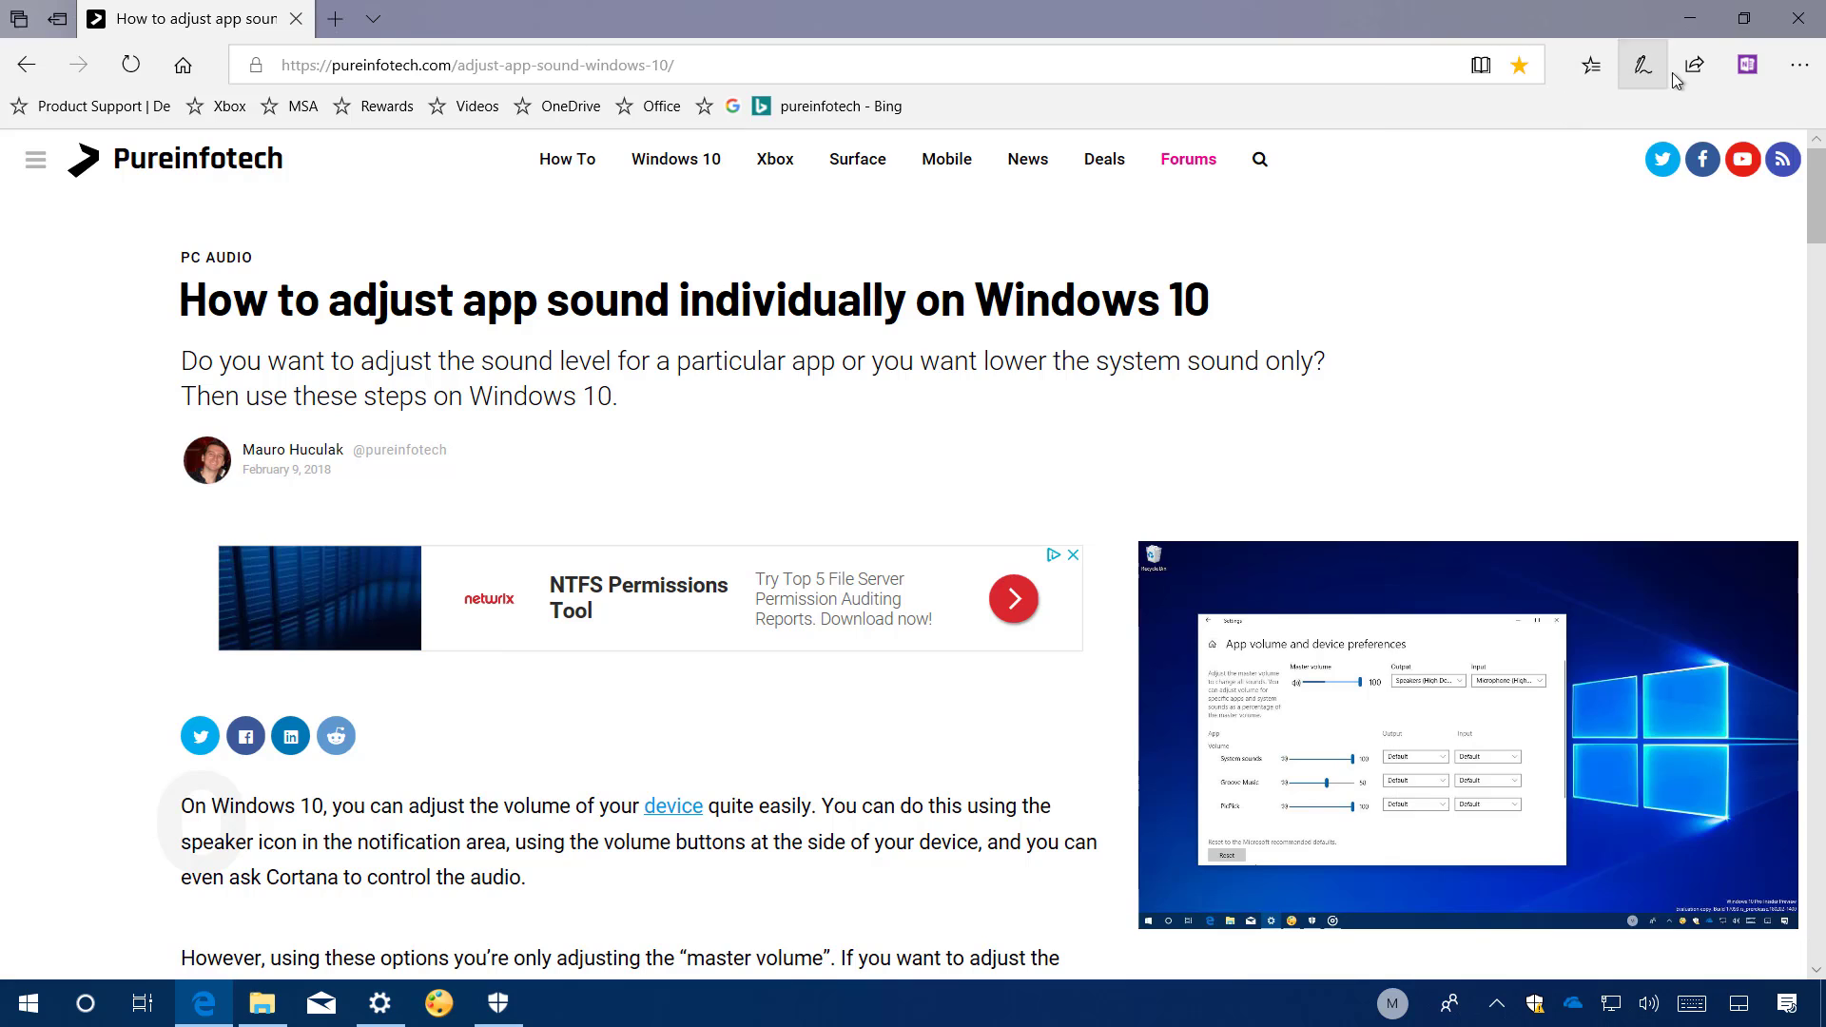
Step: With Edge minimized, switch the Game bar theme to Dark
click(1698, 28)
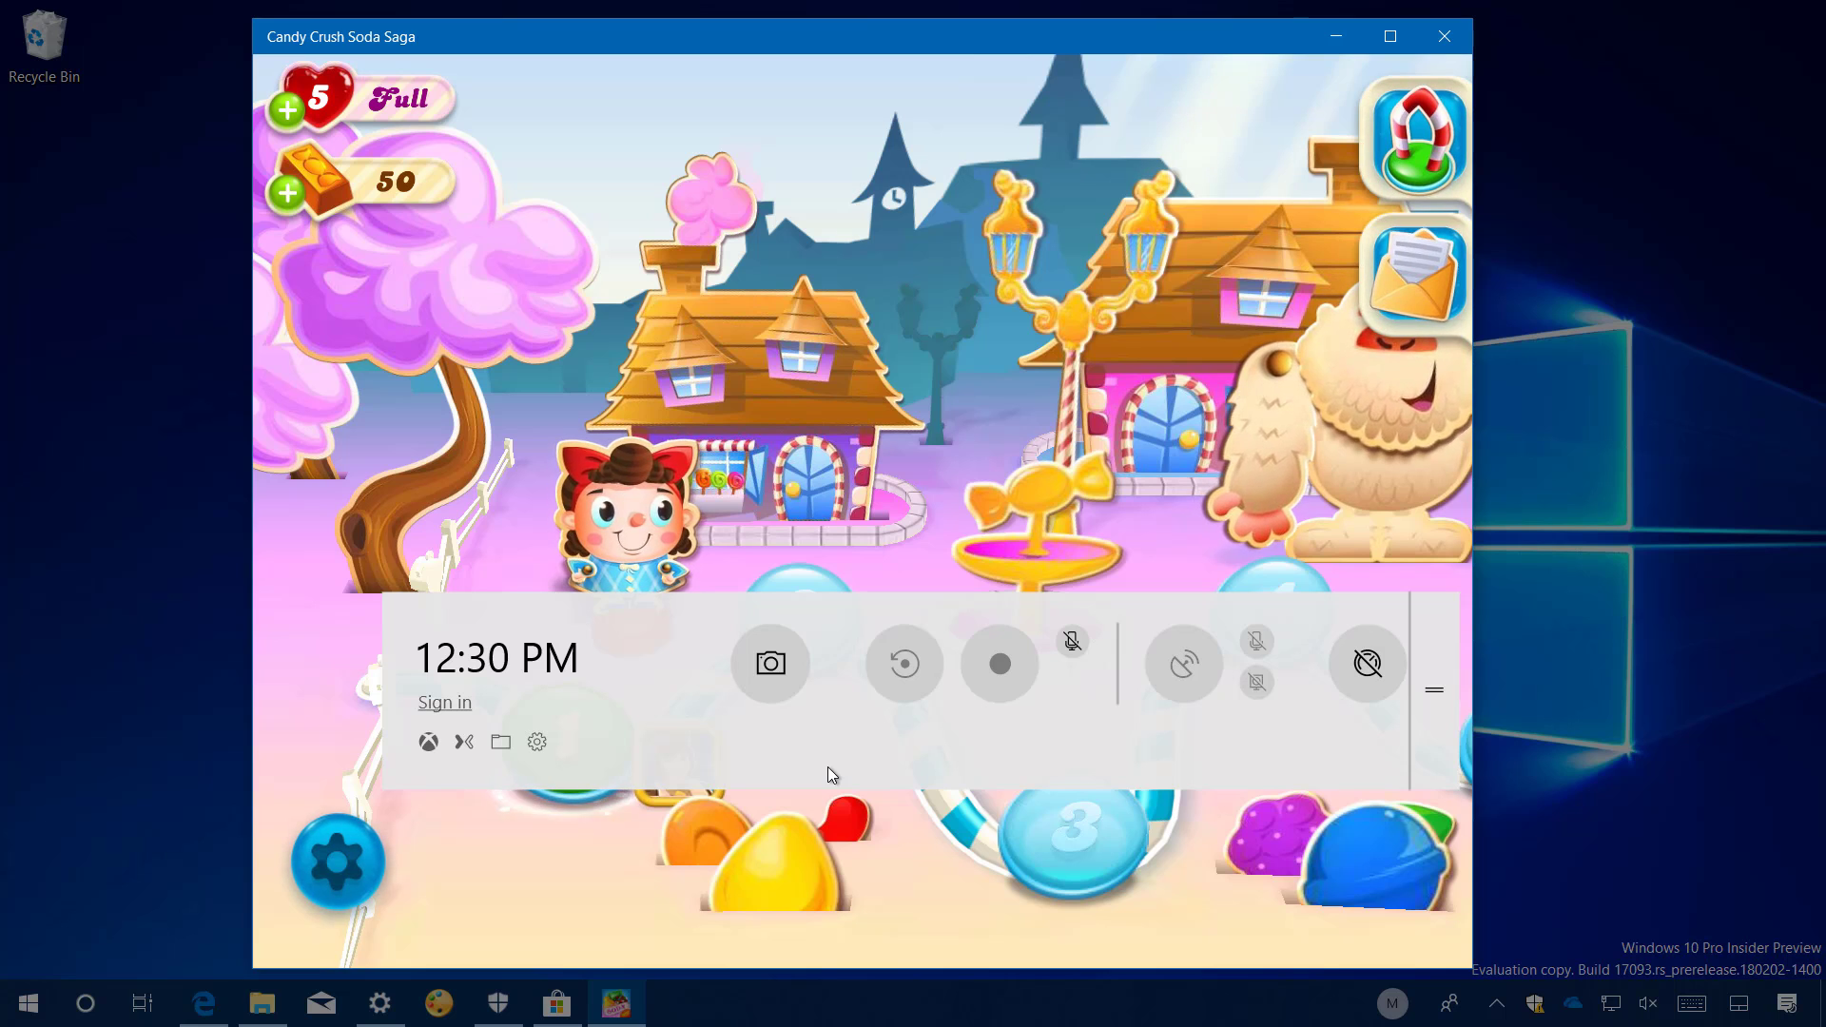
click(537, 743)
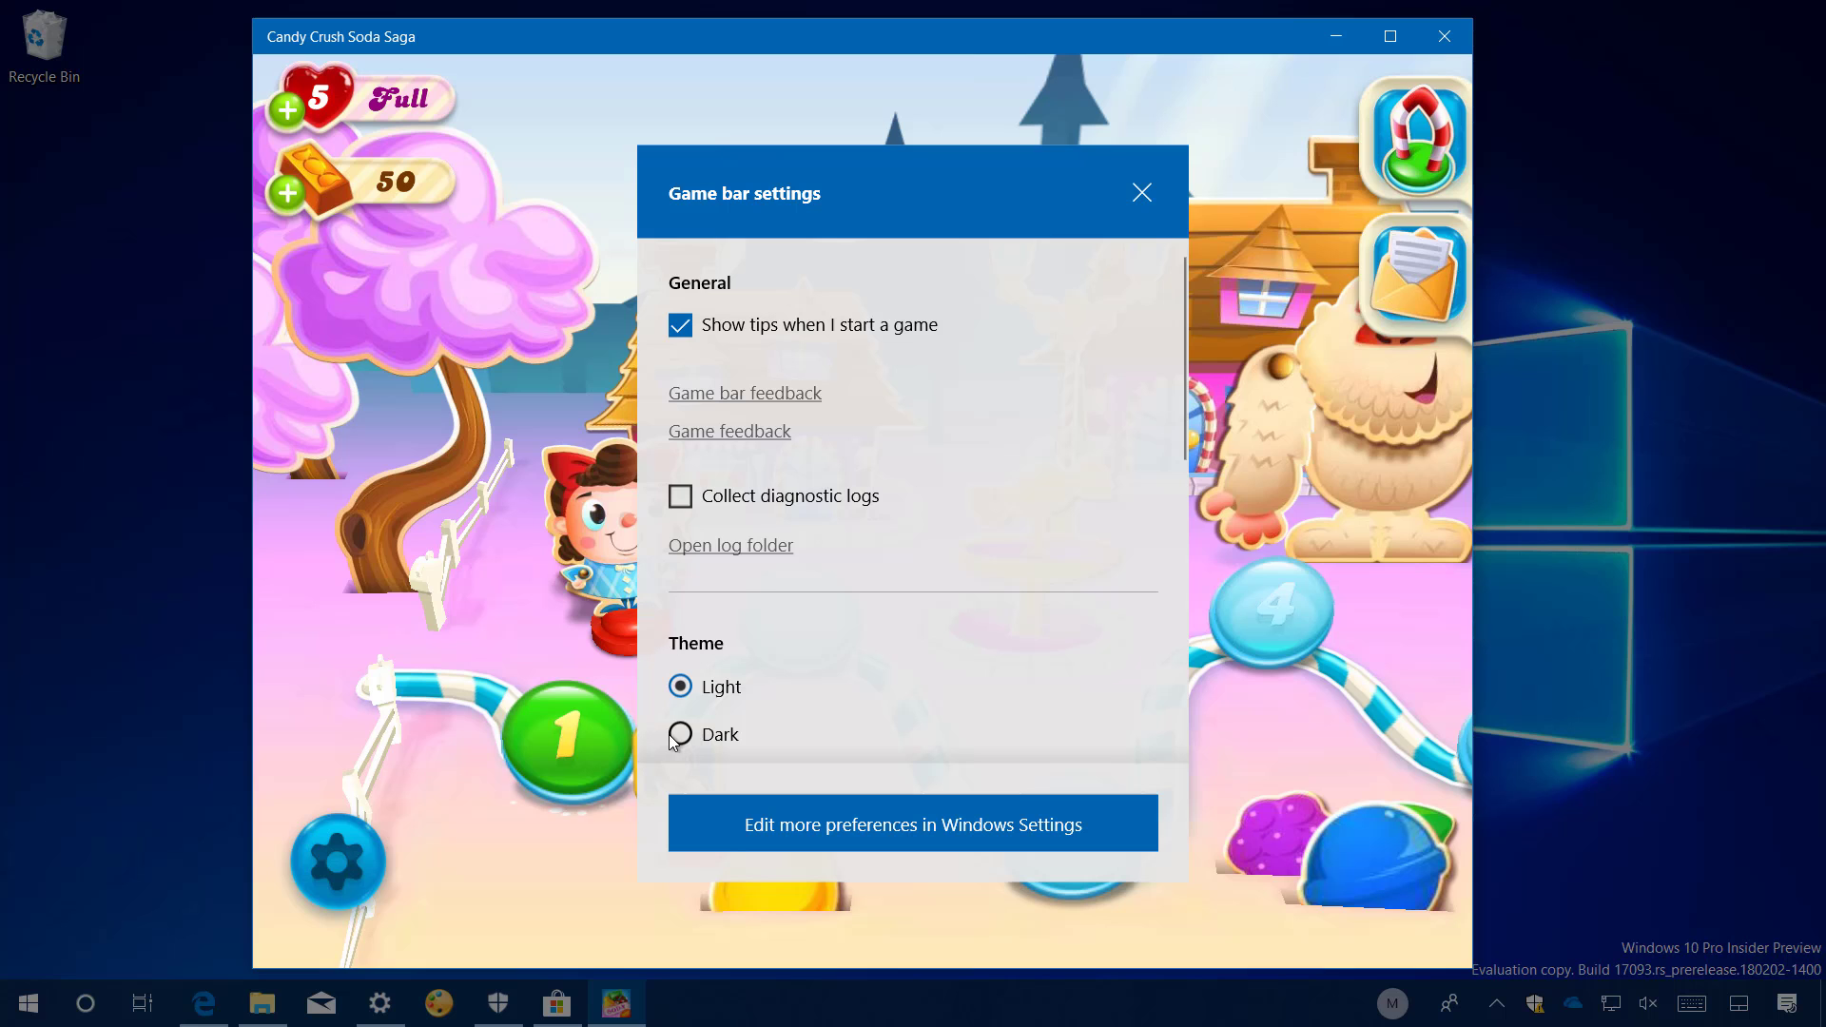
click(681, 736)
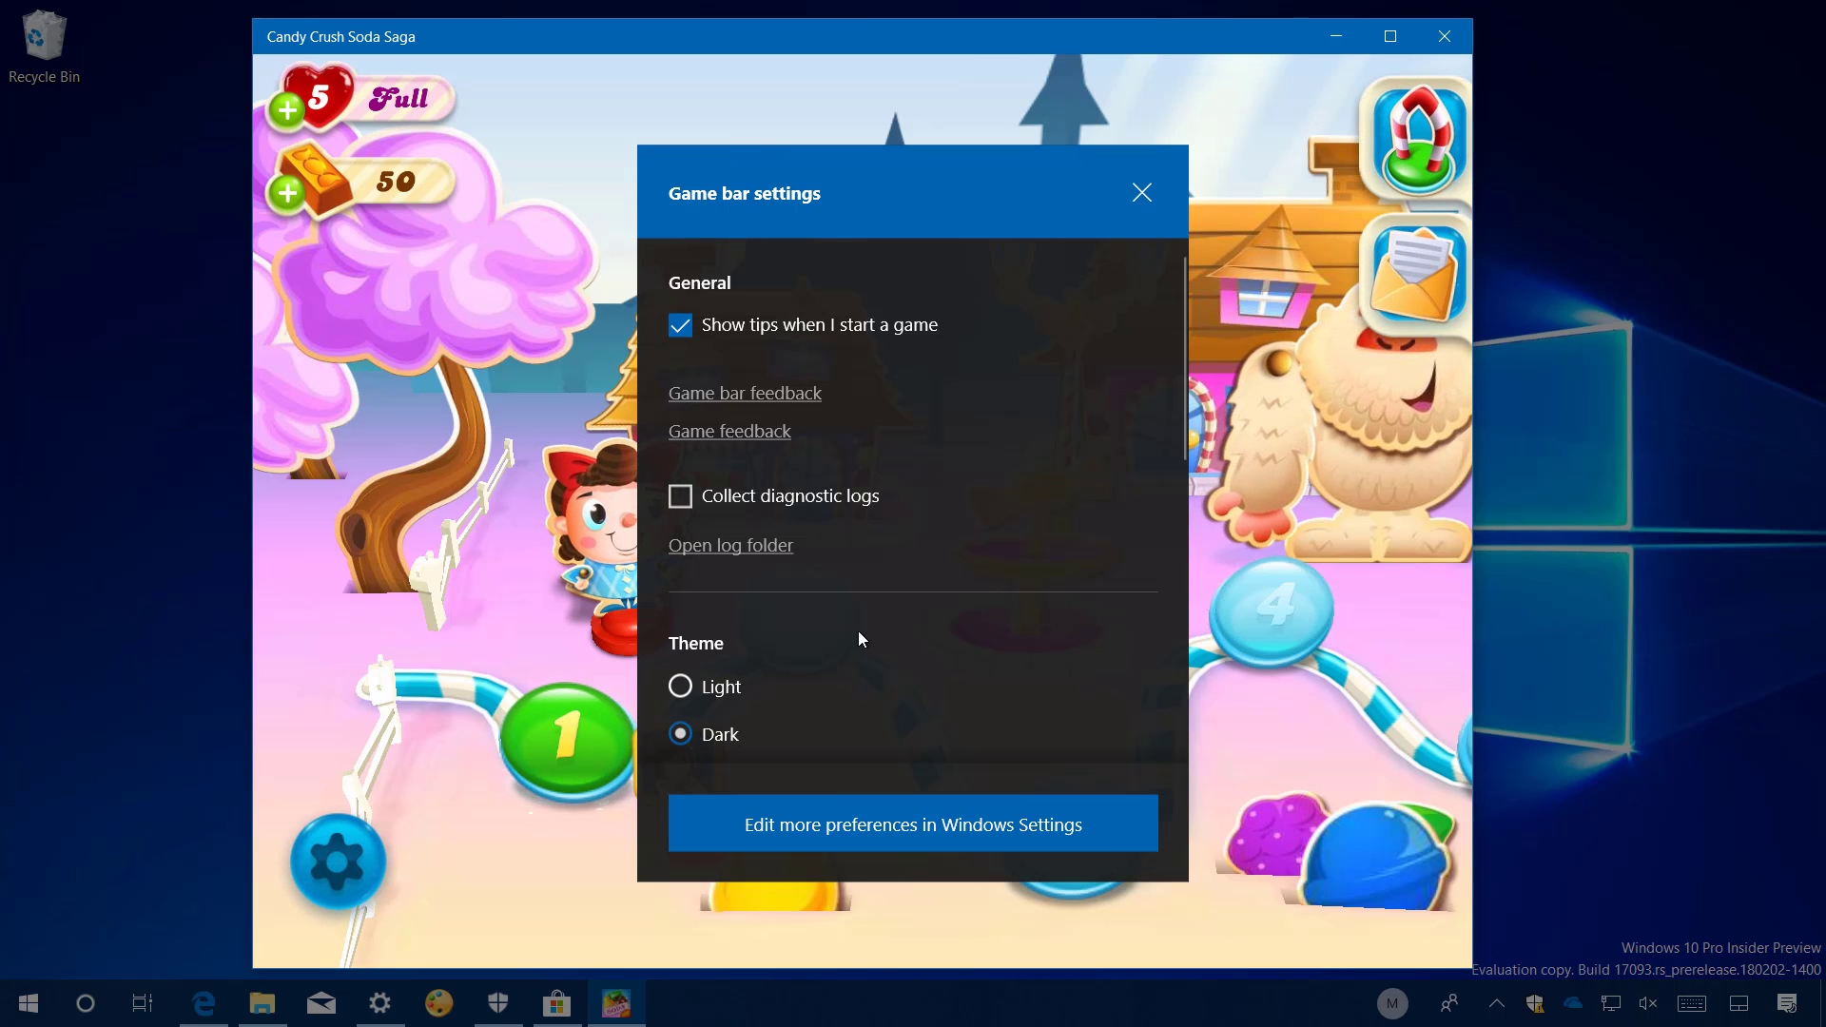
Step: Close the Game bar settings and overlay, then quit Candy Crush Soda Saga
click(1140, 193)
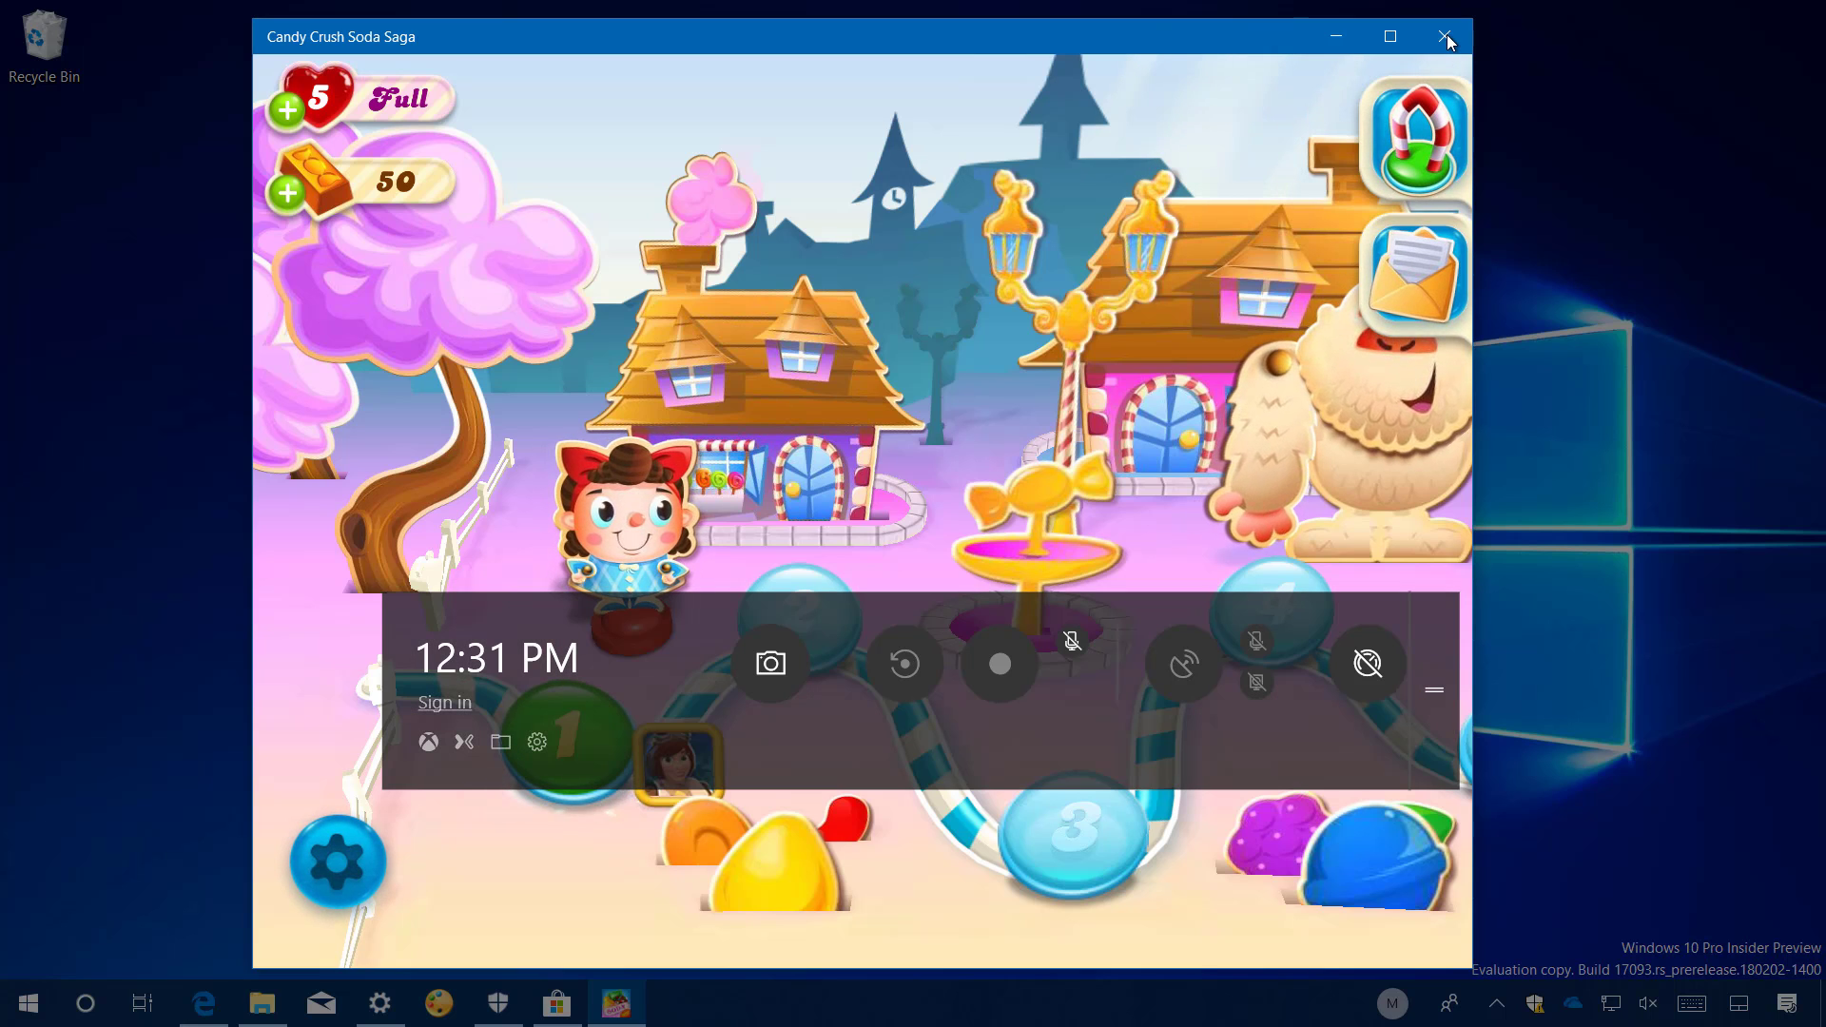
click(1394, 89)
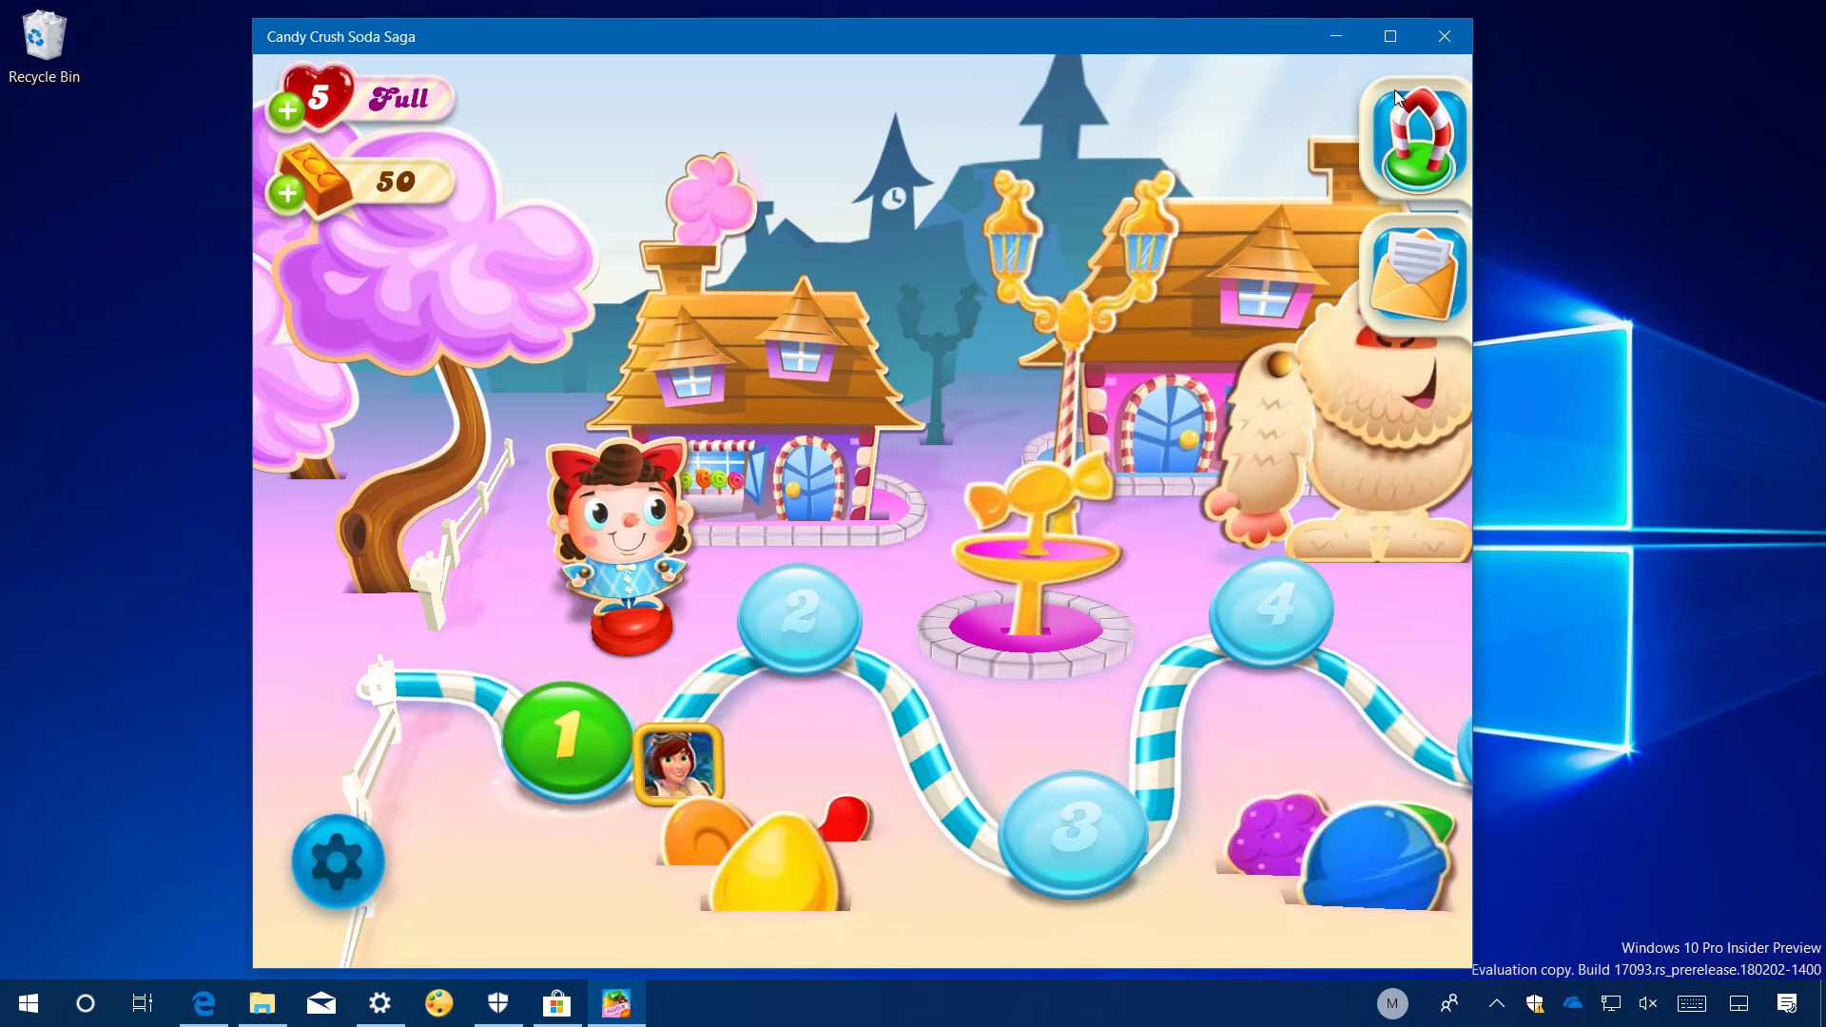
click(1452, 43)
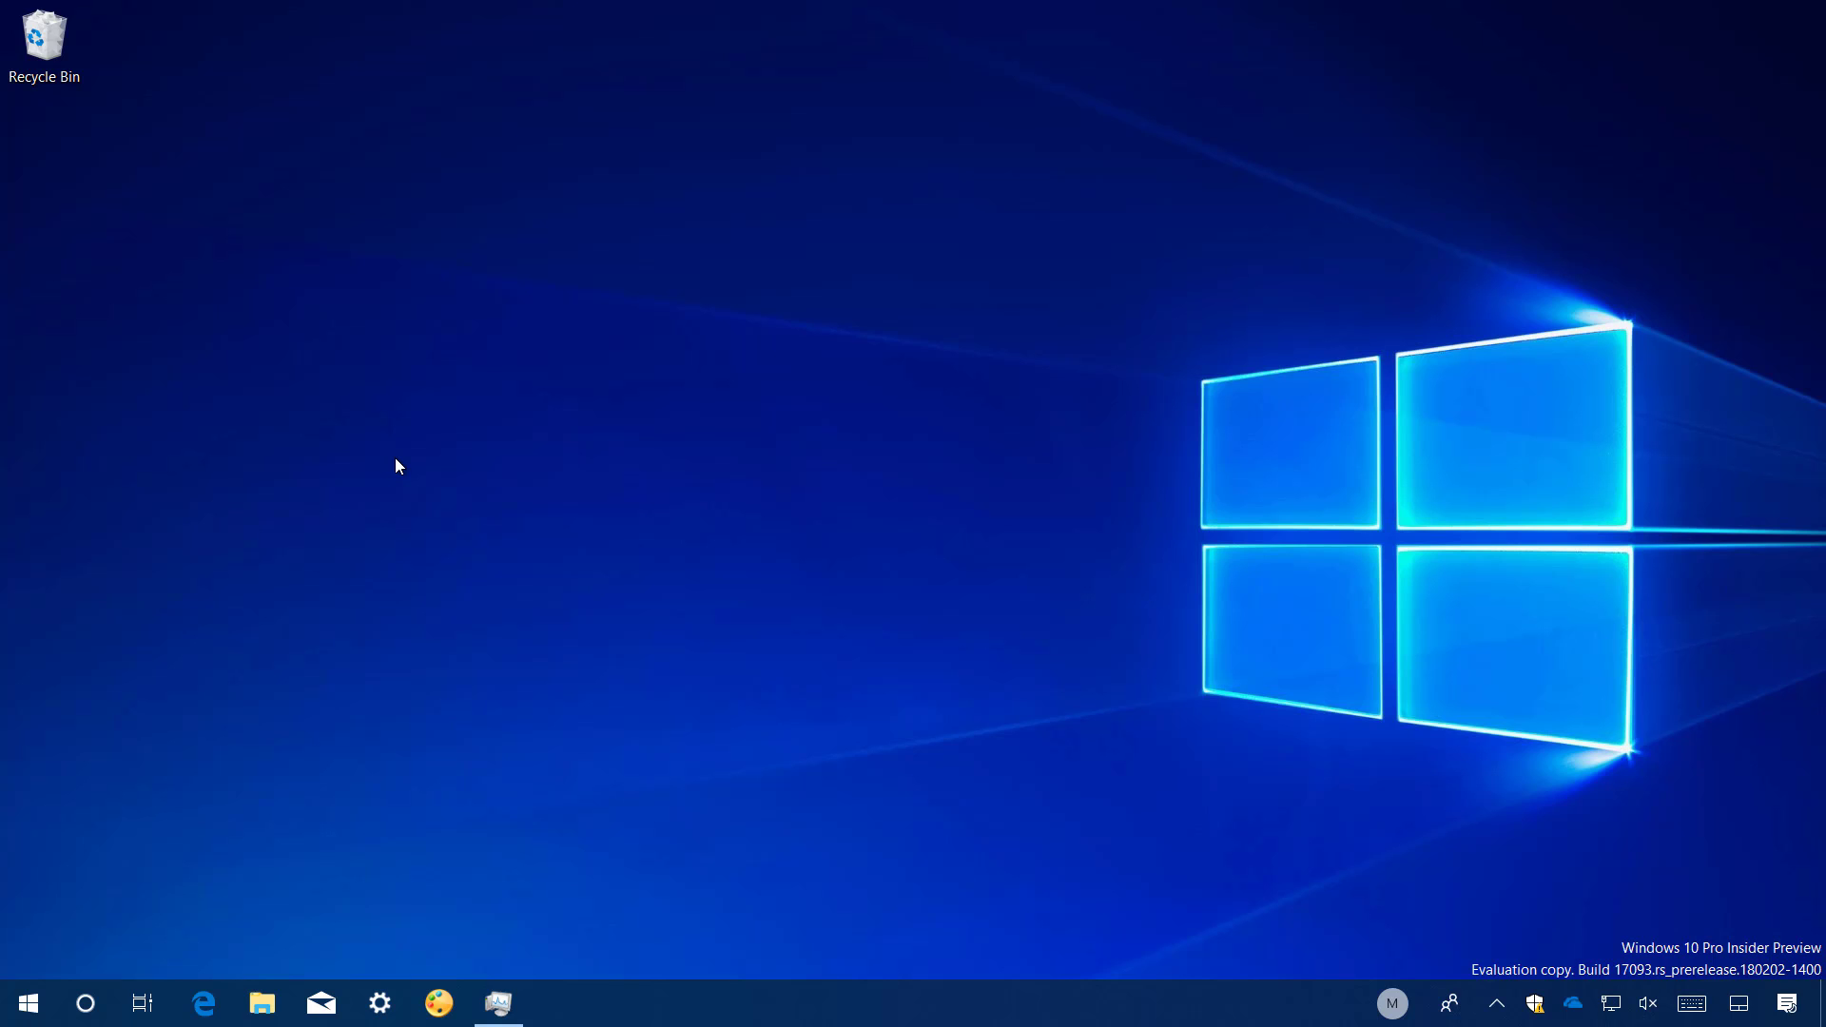
Step: Review Task Manager's Memory, Disk 0, Ethernet and CPU graphs, then check Windows Update in Update & Security
click(498, 1004)
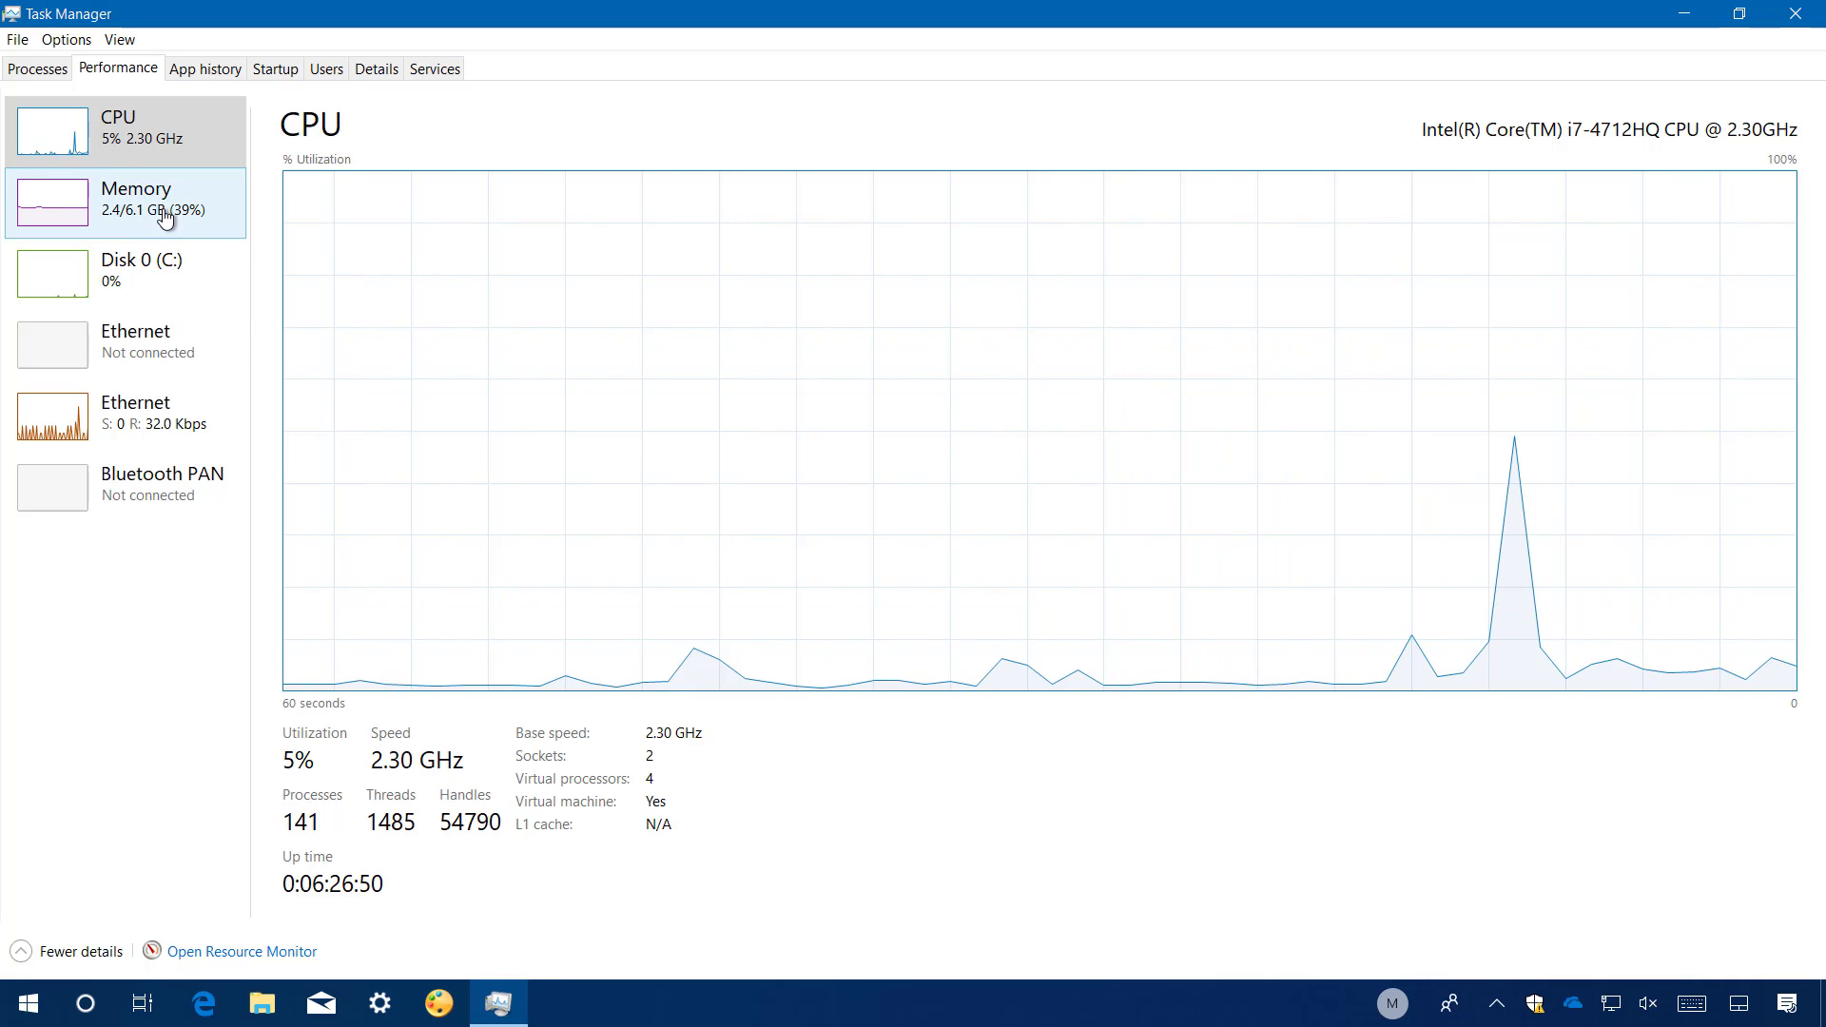
click(180, 238)
click(152, 283)
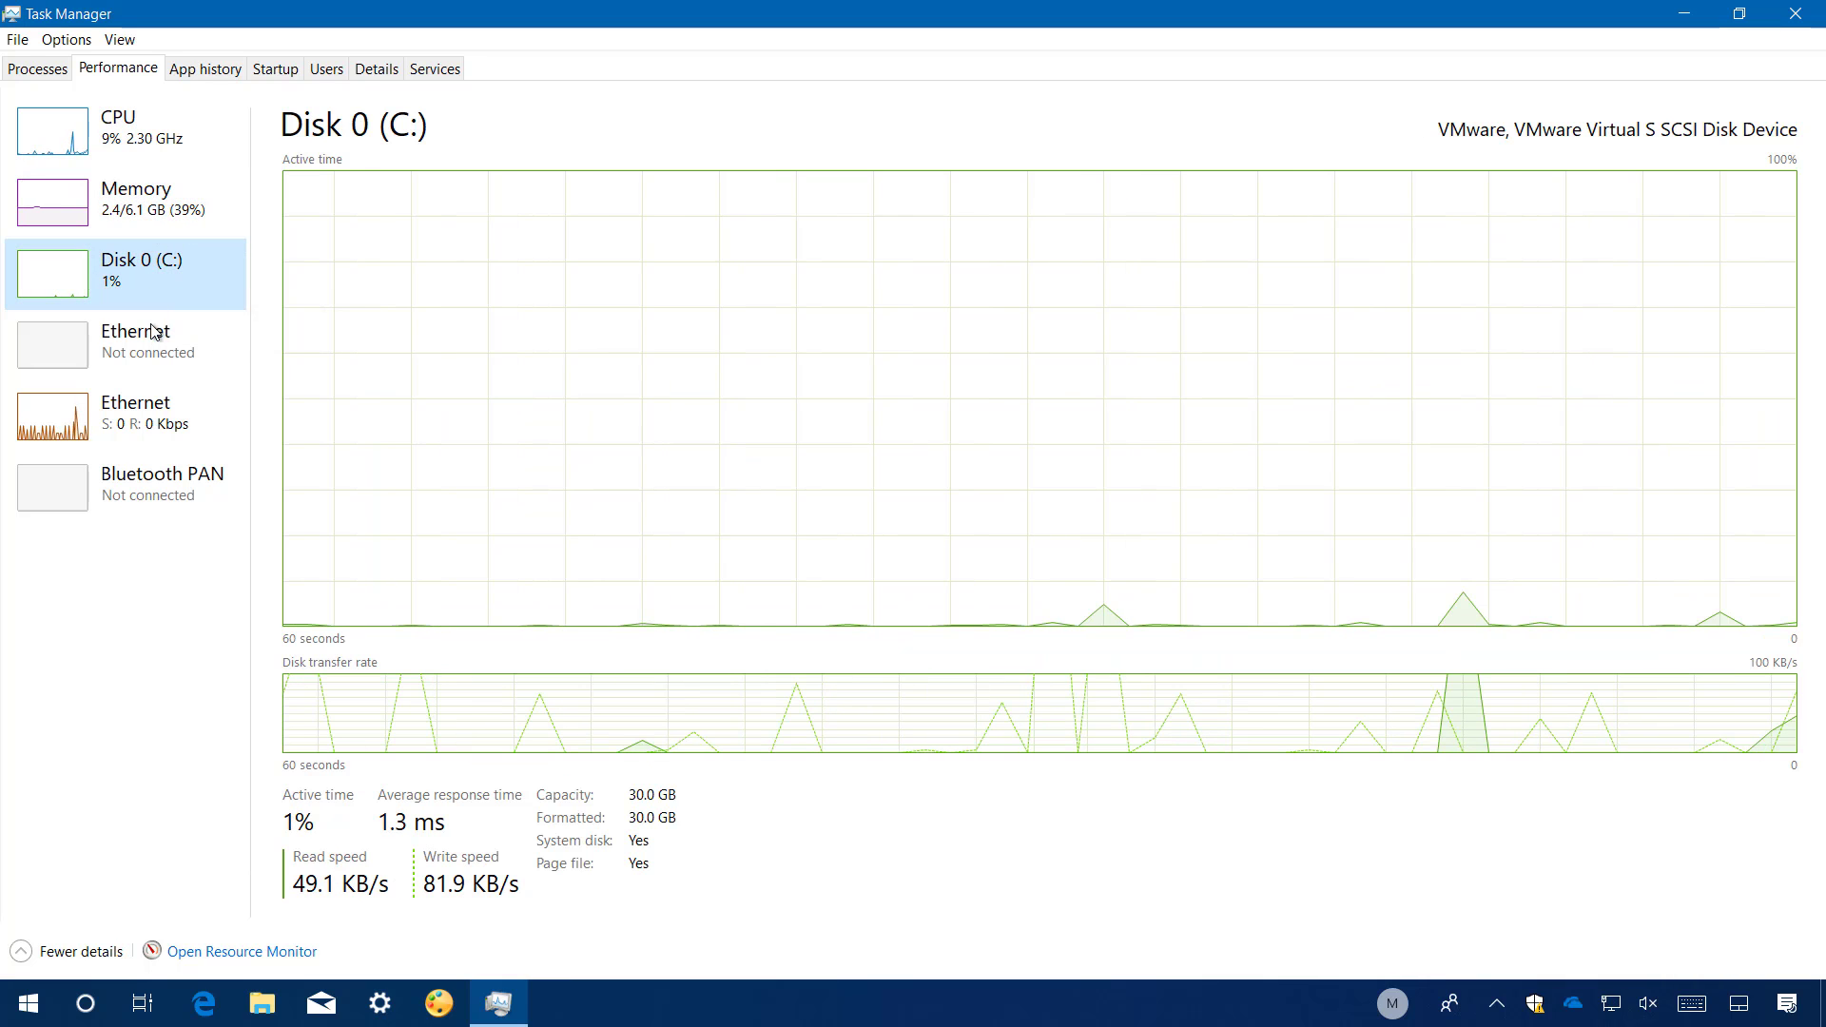
click(161, 425)
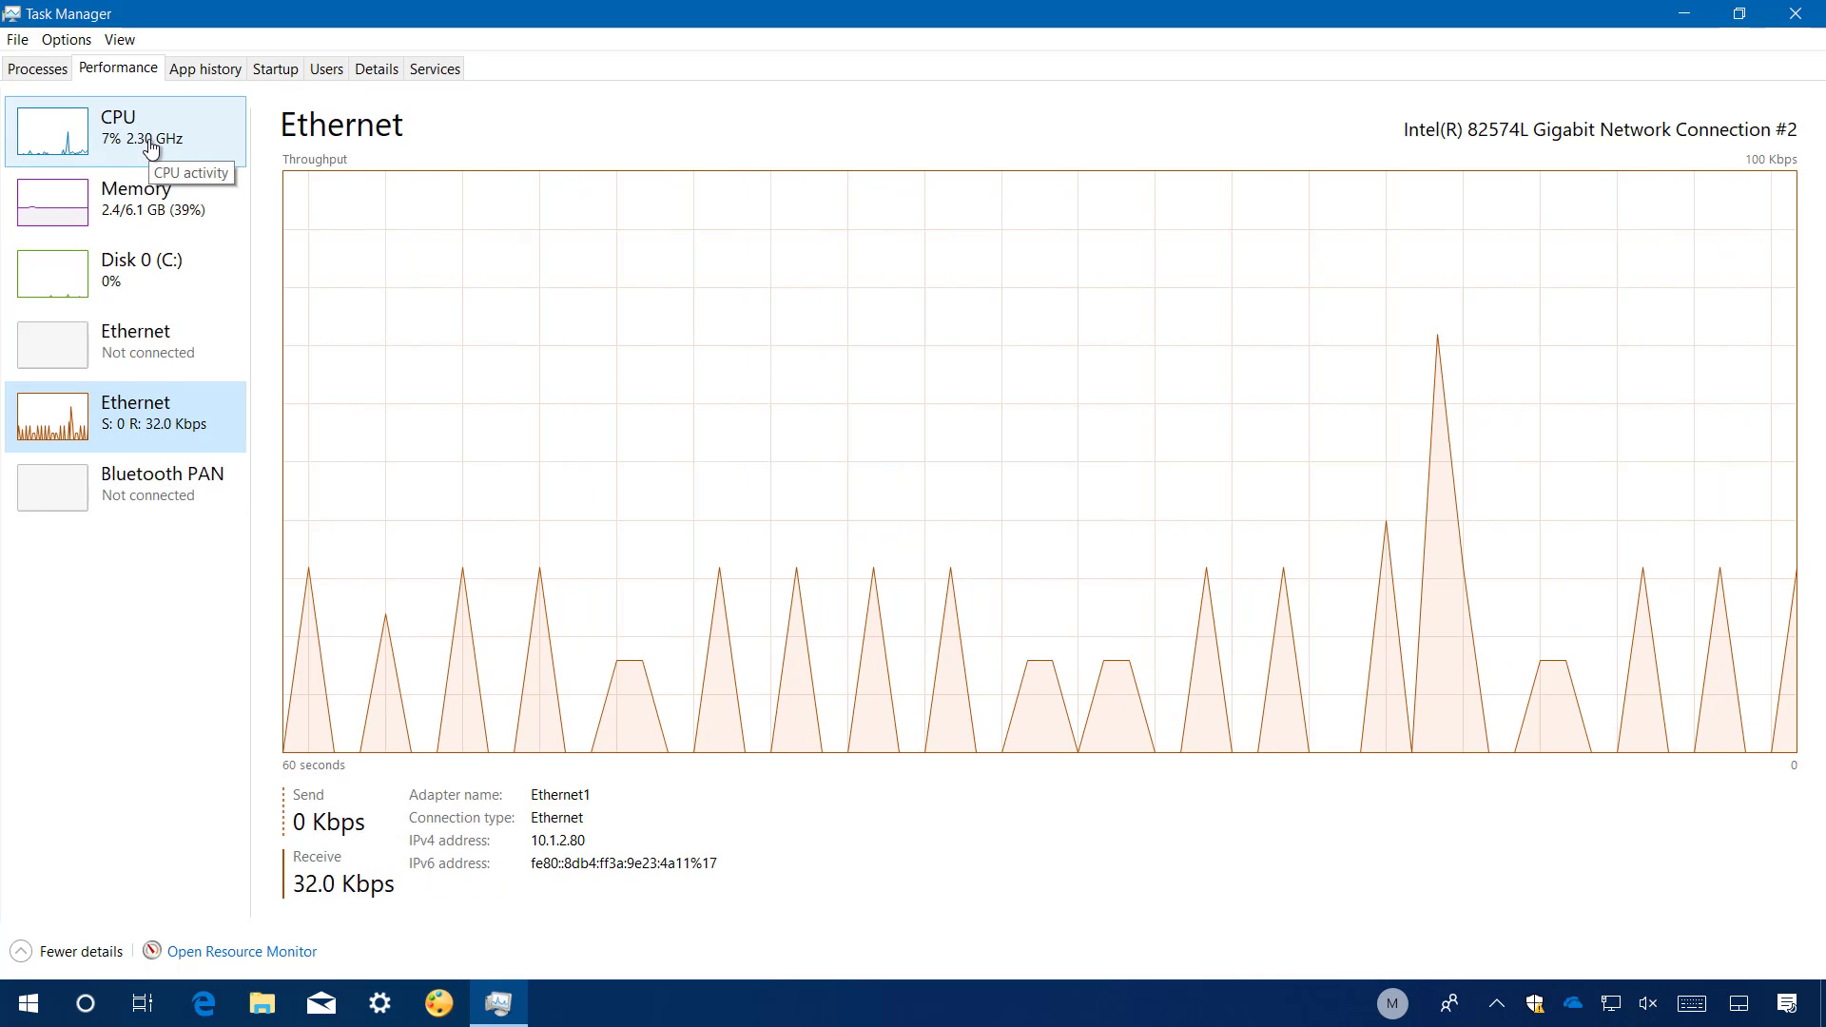
click(150, 143)
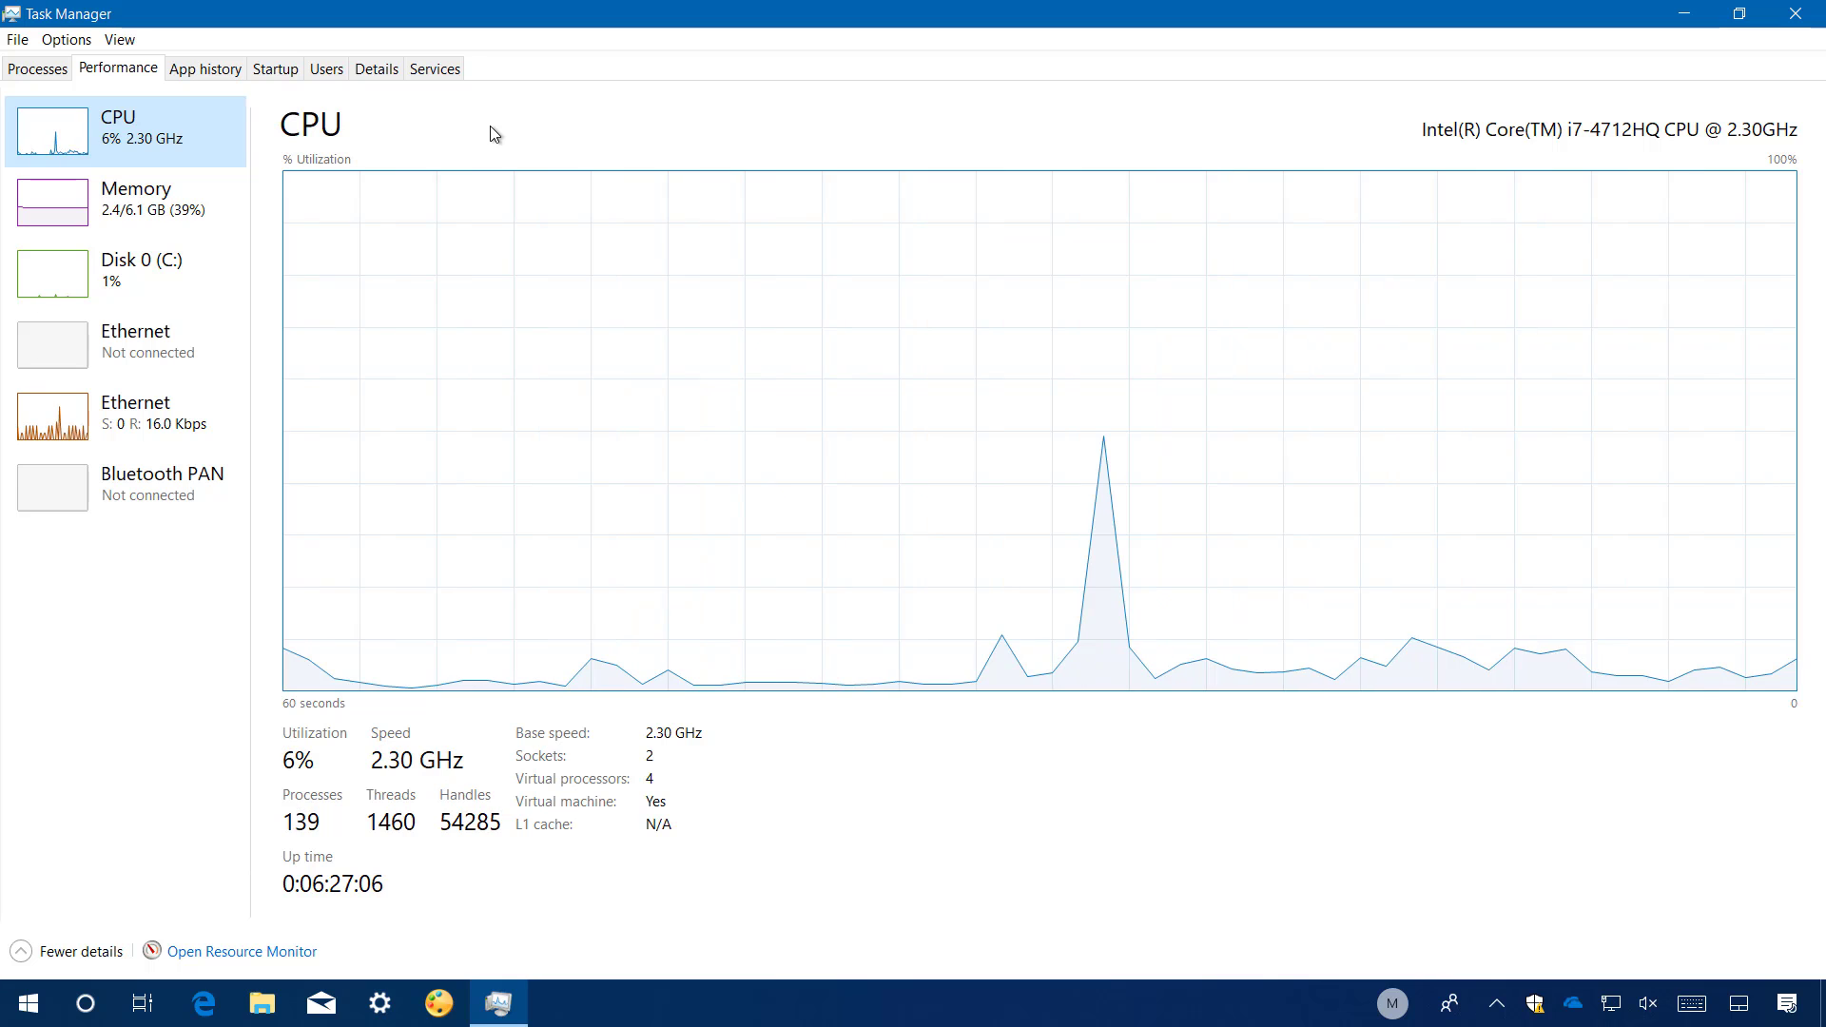
click(380, 1004)
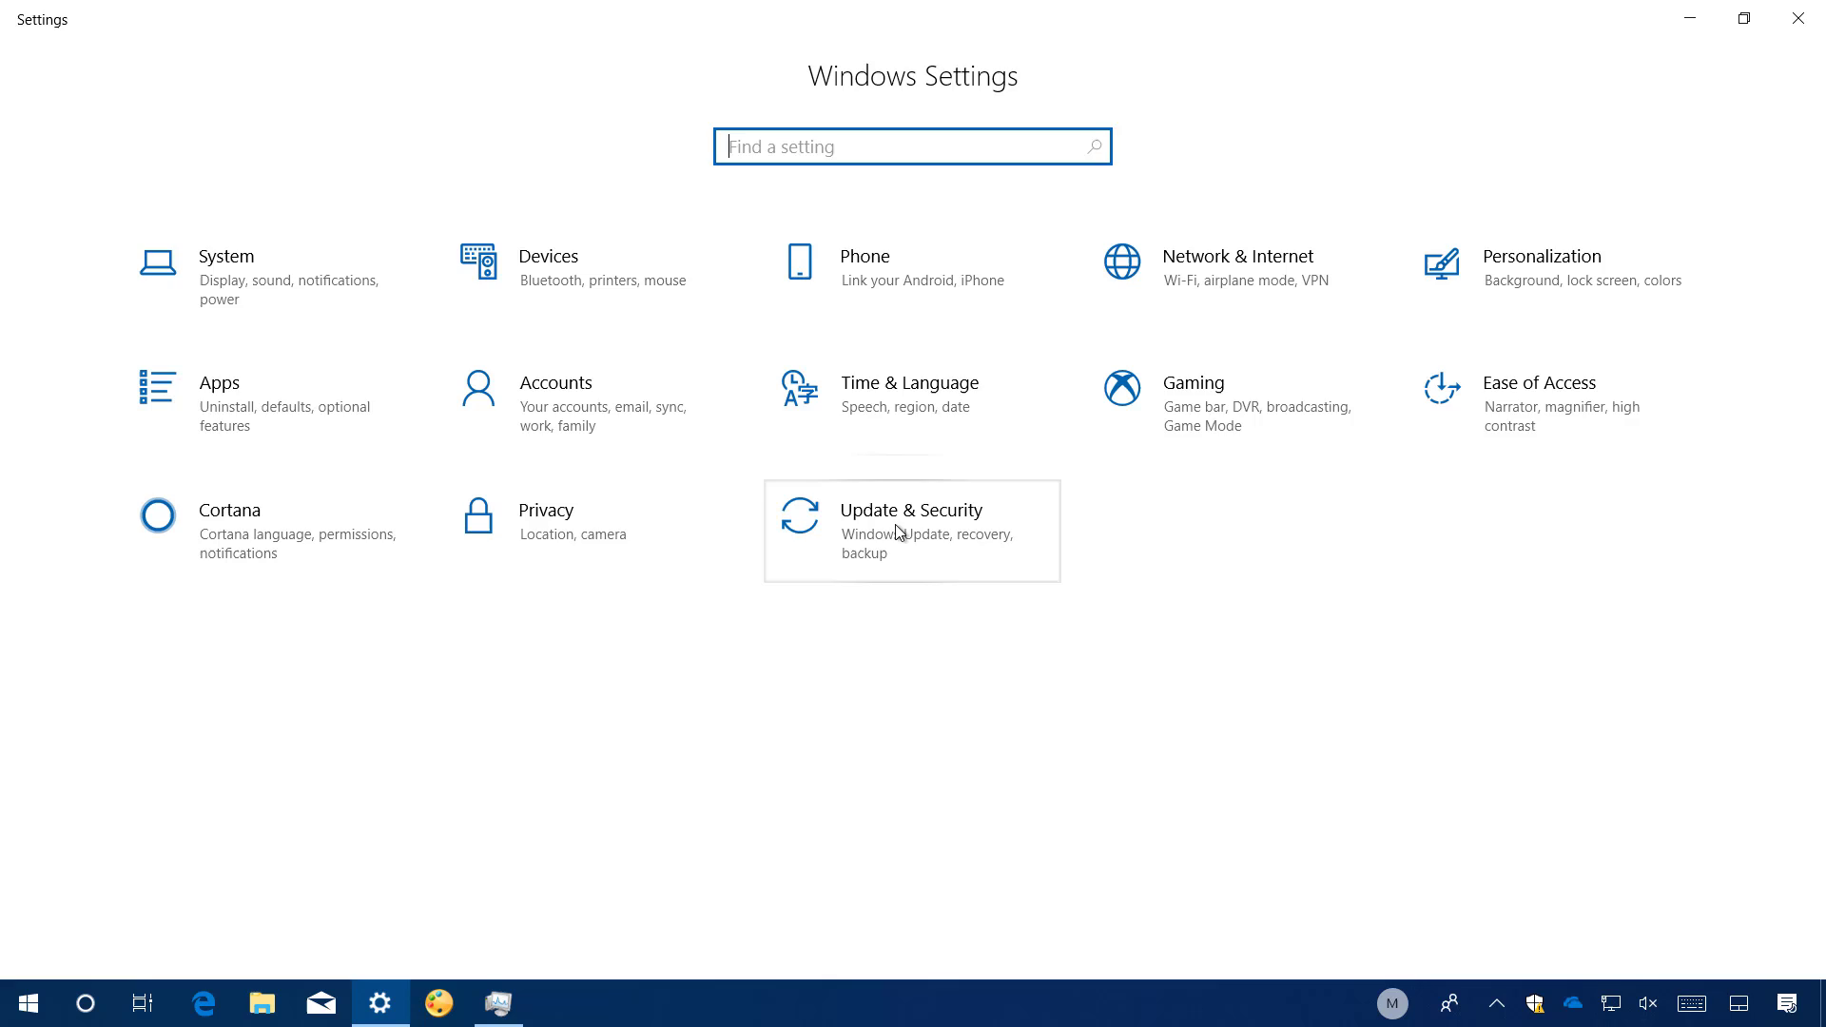
click(894, 525)
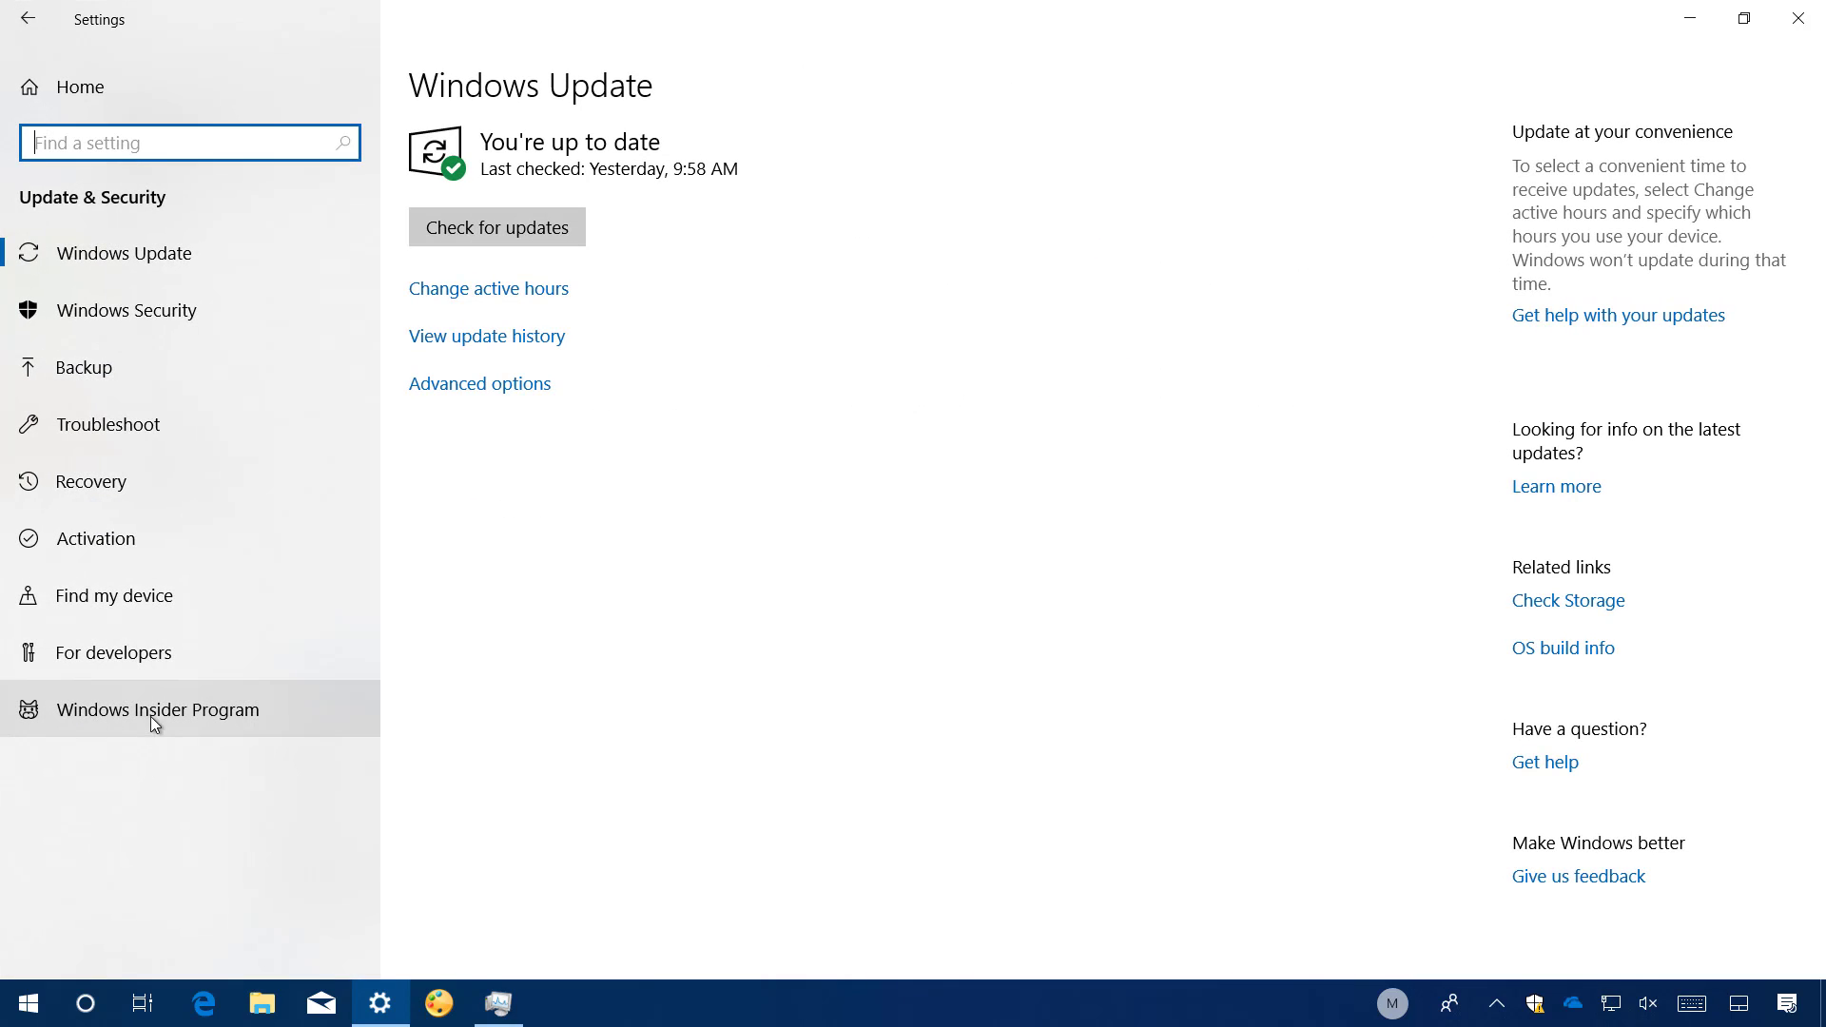
click(1690, 18)
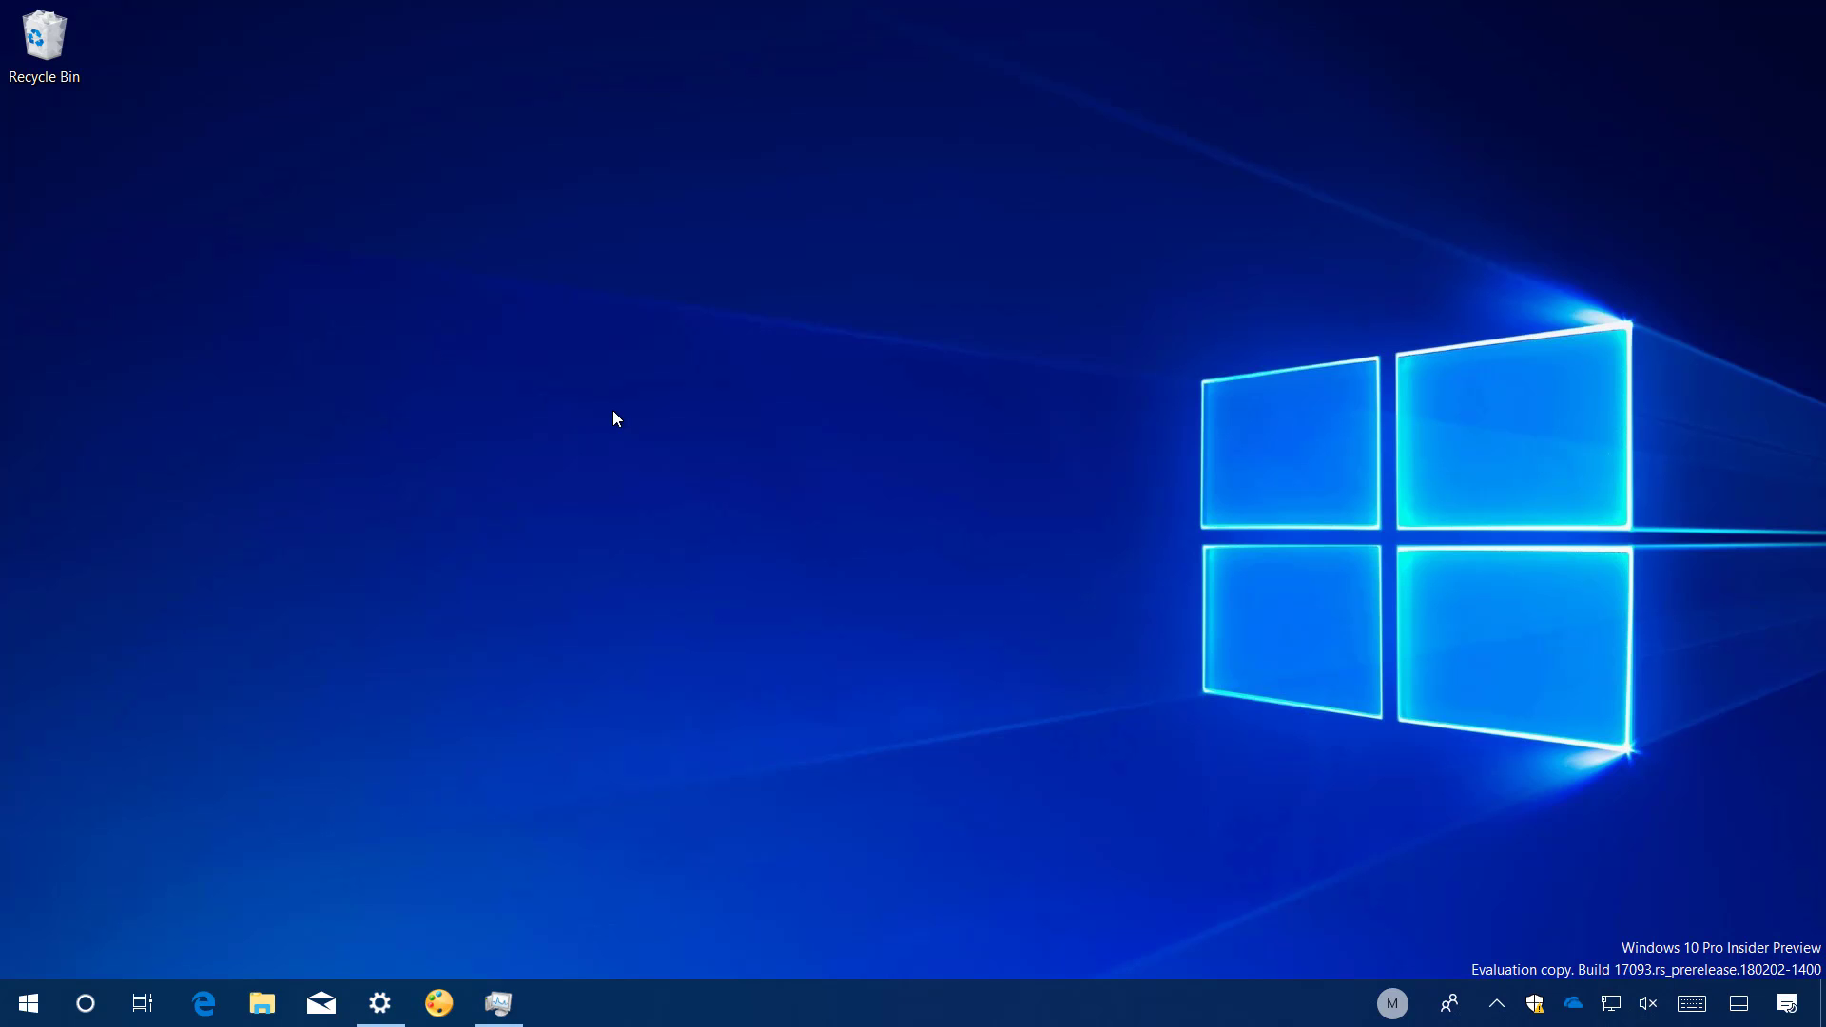